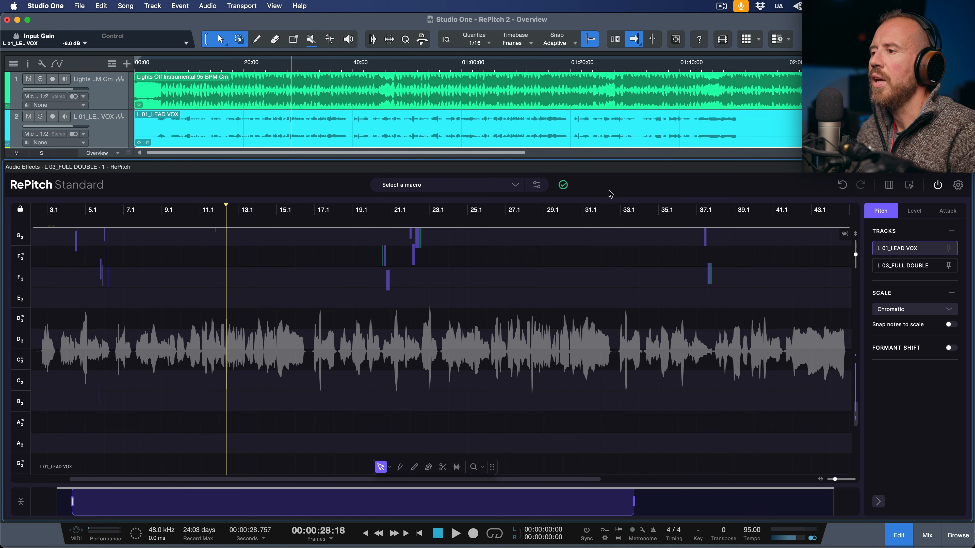
Move the playhead through the lead vocal in several jumps along RePitch's own timeline, ending near bar 25
{"action": "left_click_drag", "start_coordinate": [337, 503], "coordinate": [338, 503]}
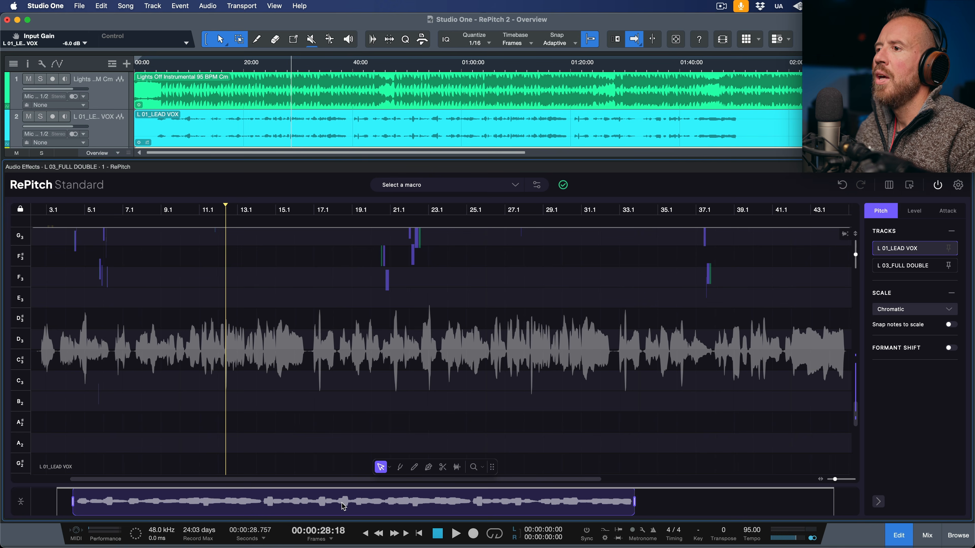
{"action": "left_click", "coordinate": [79, 210]}
{"action": "left_click", "coordinate": [111, 211]}
{"action": "left_click", "coordinate": [156, 211]}
{"action": "left_click", "coordinate": [216, 211]}
{"action": "left_click", "coordinate": [285, 210]}
{"action": "left_click", "coordinate": [356, 210]}
{"action": "left_click", "coordinate": [414, 210]}
{"action": "left_click", "coordinate": [468, 211]}
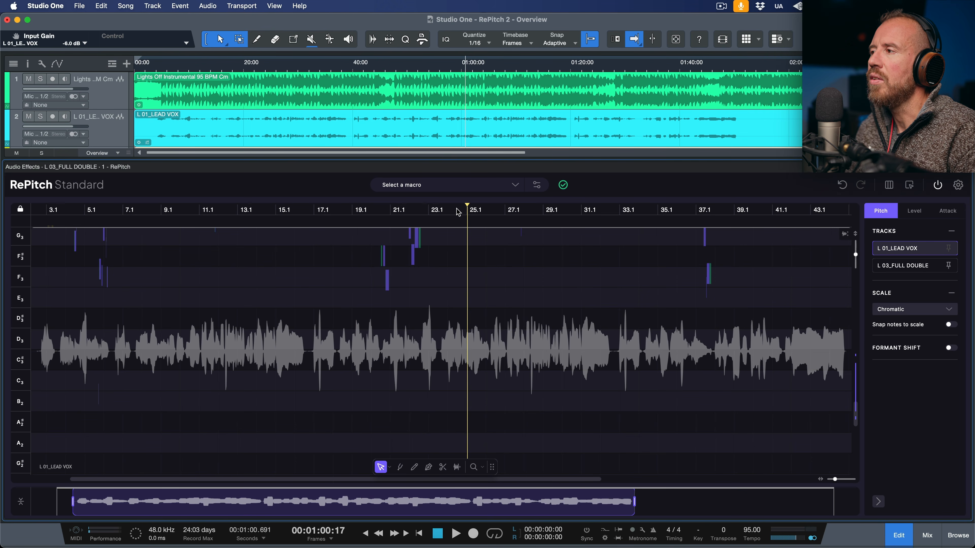
Move the playhead back in several jumps along the Studio One arrangement timeline, ending near 37 seconds
{"action": "left_click", "coordinate": [429, 67]}
{"action": "left_click", "coordinate": [387, 66]}
{"action": "left_click", "coordinate": [361, 66]}
{"action": "left_click", "coordinate": [339, 67]}
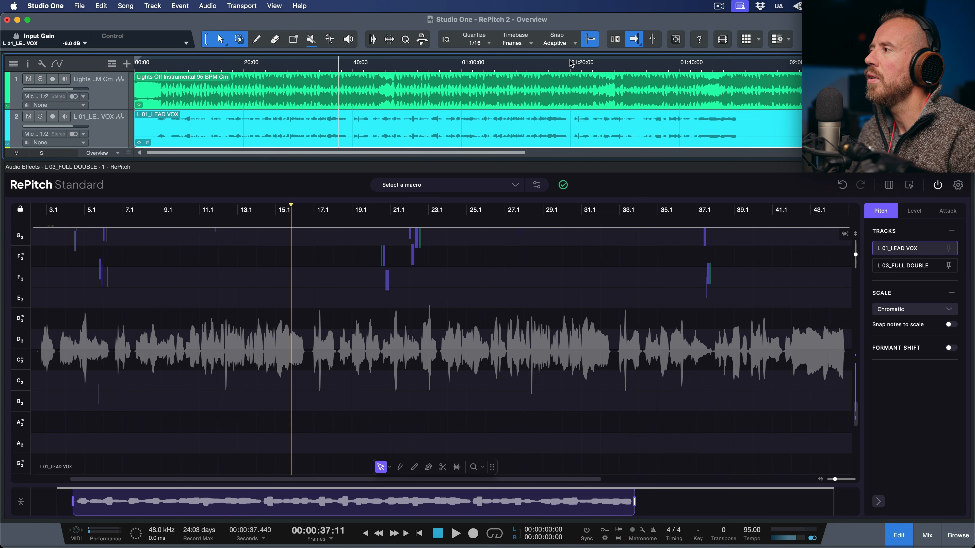
Set the Studio One arrangement's timebase to Bars with the 1/16 value
{"action": "left_click", "coordinate": [532, 43]}
{"action": "mouse_move", "coordinate": [531, 80]}
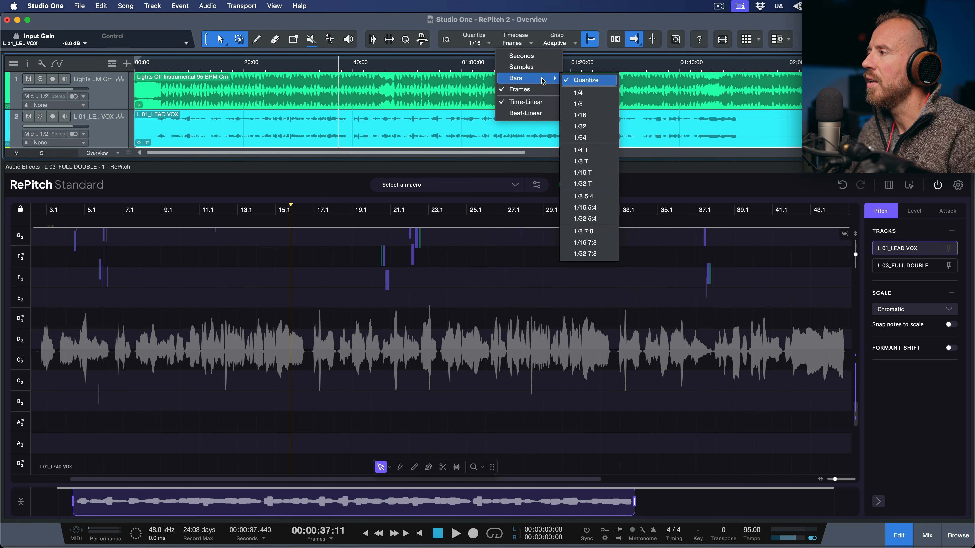
{"action": "left_click", "coordinate": [579, 116]}
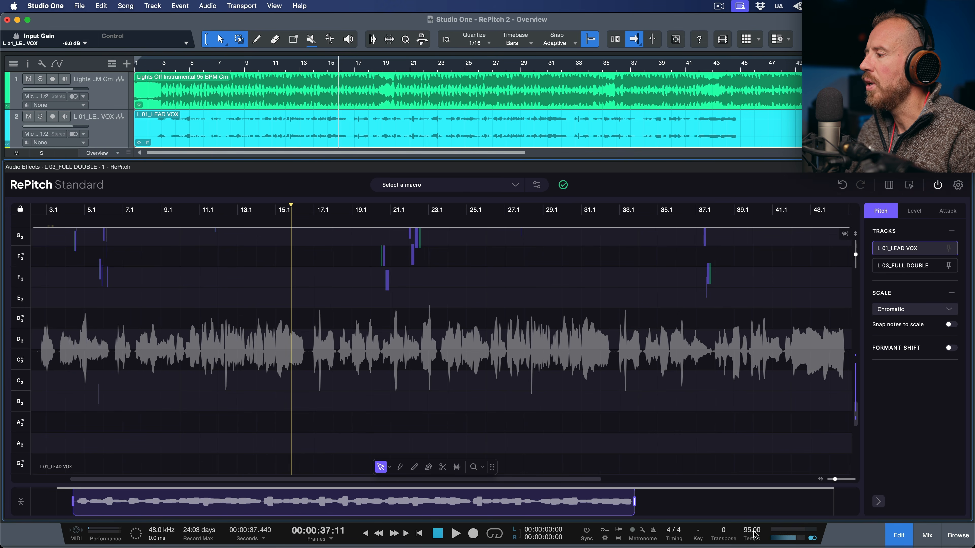
Reposition the playhead from both the RePitch and Studio One timelines, ending near bar 24
{"action": "left_click", "coordinate": [381, 211]}
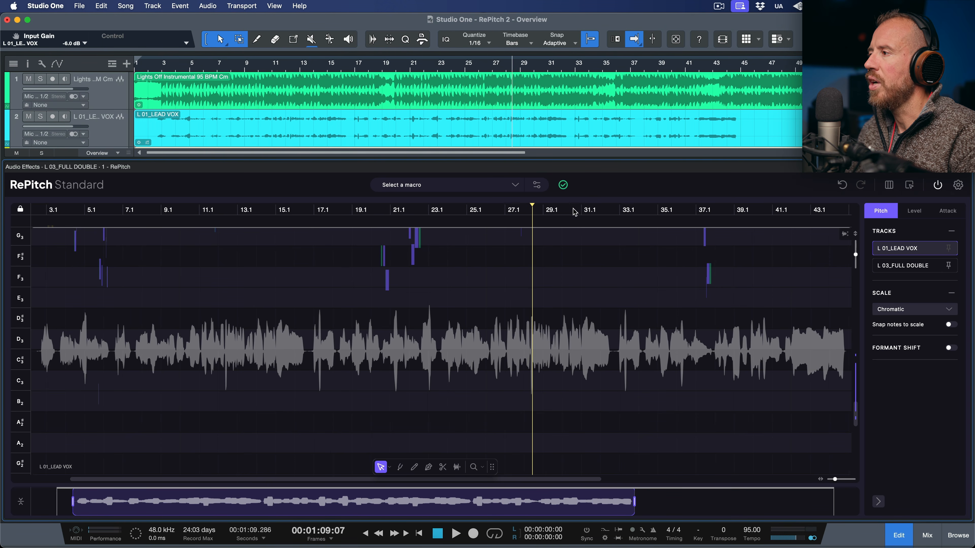
{"action": "left_click", "coordinate": [506, 66]}
{"action": "left_click", "coordinate": [475, 66]}
{"action": "left_click", "coordinate": [459, 66]}
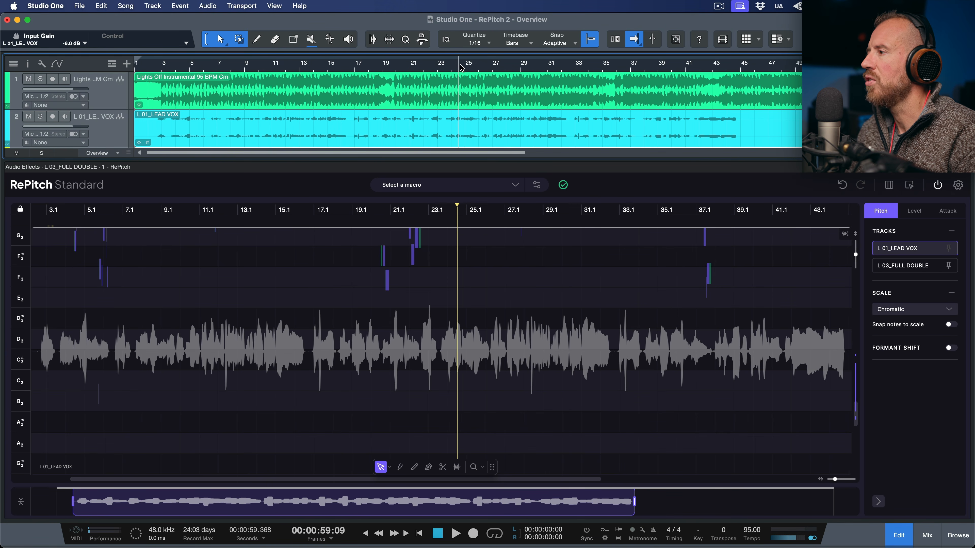
Look through RePitch's macro presets, including the Low Pitch Vocal options, without applying one
{"action": "left_click", "coordinate": [516, 187]}
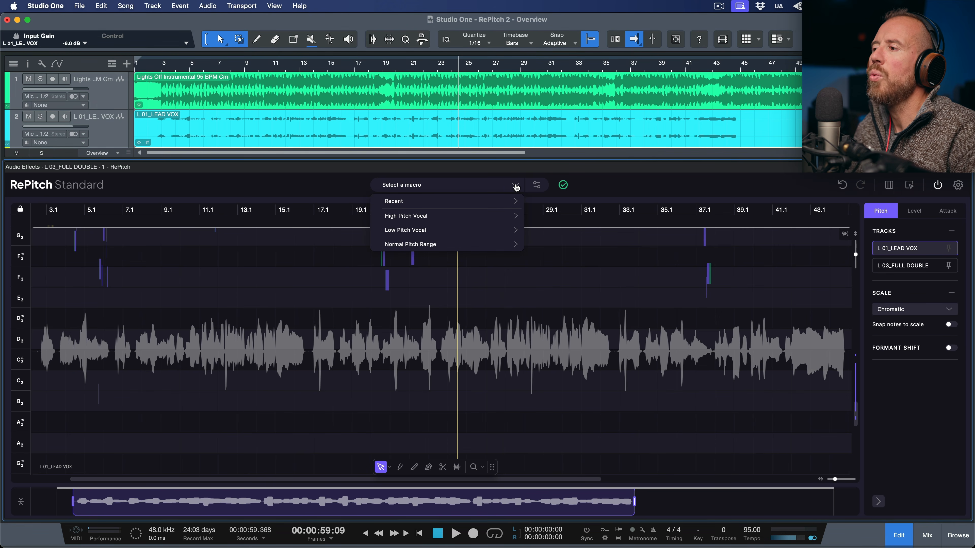
{"action": "mouse_move", "coordinate": [471, 248]}
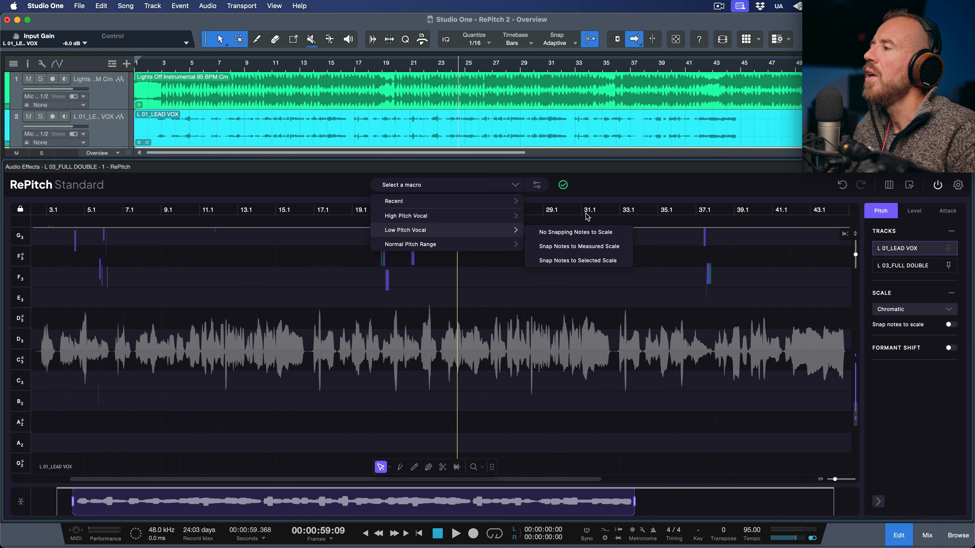
{"action": "left_click", "coordinate": [601, 184]}
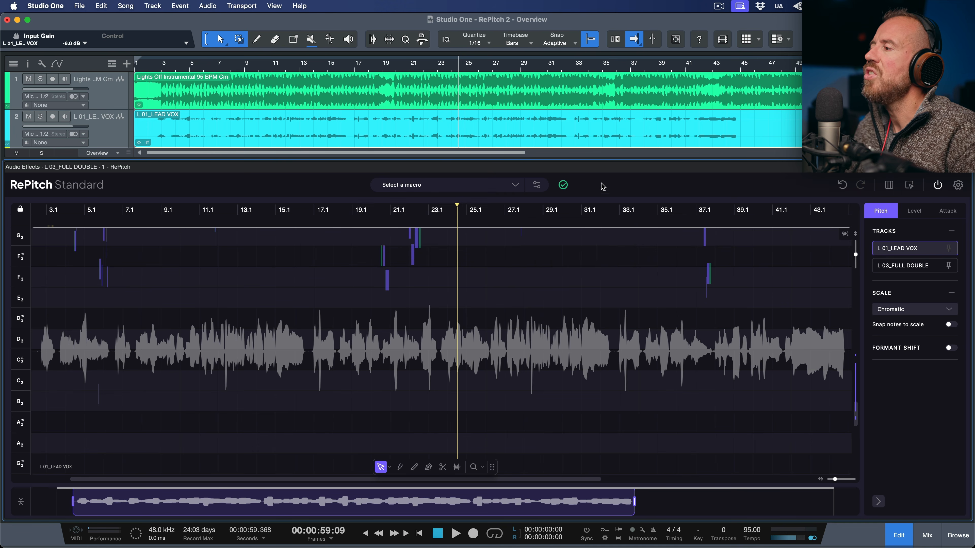
Review the Macro Settings, including the scale snapping choices, and close them without saving
{"action": "left_click", "coordinate": [537, 186]}
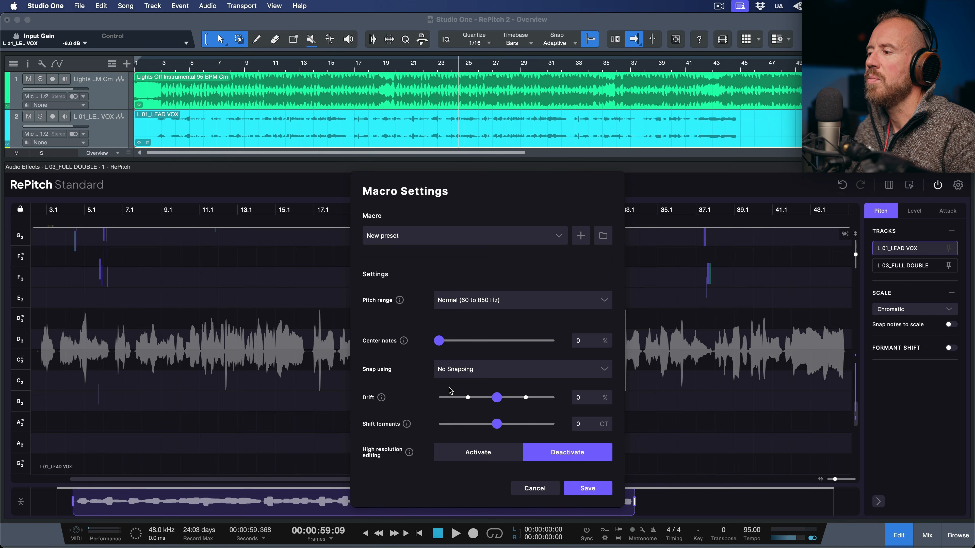
{"action": "left_click", "coordinate": [488, 370]}
{"action": "left_click", "coordinate": [489, 371]}
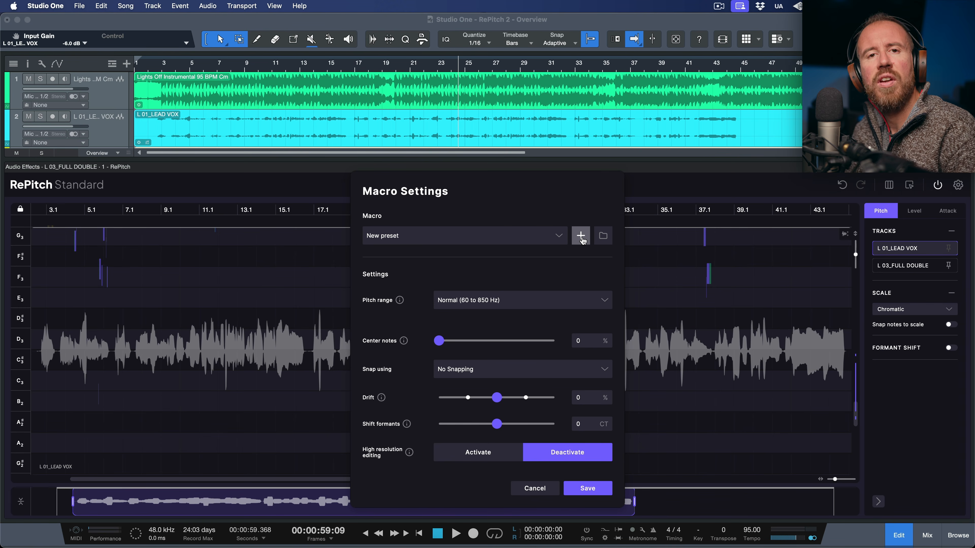
{"action": "left_click", "coordinate": [538, 493]}
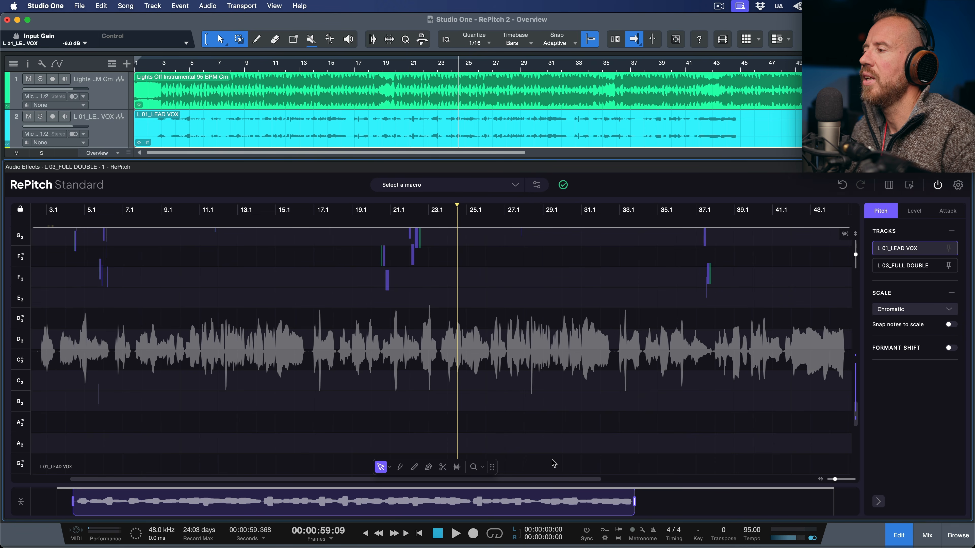
Collapse and restore RePitch's sidebar, and view the lead vocal in the Level and Attack modes
{"action": "left_click", "coordinate": [879, 502]}
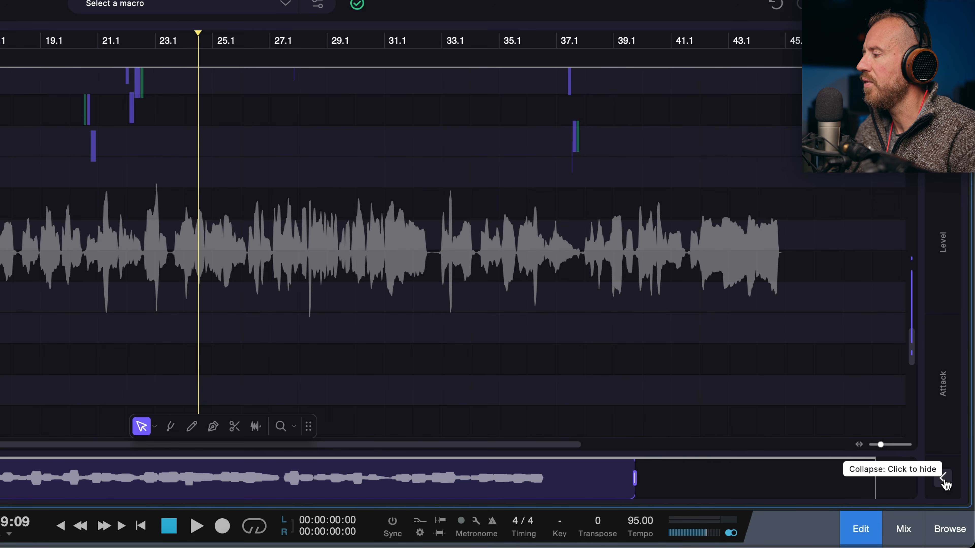
{"action": "left_click", "coordinate": [945, 484]}
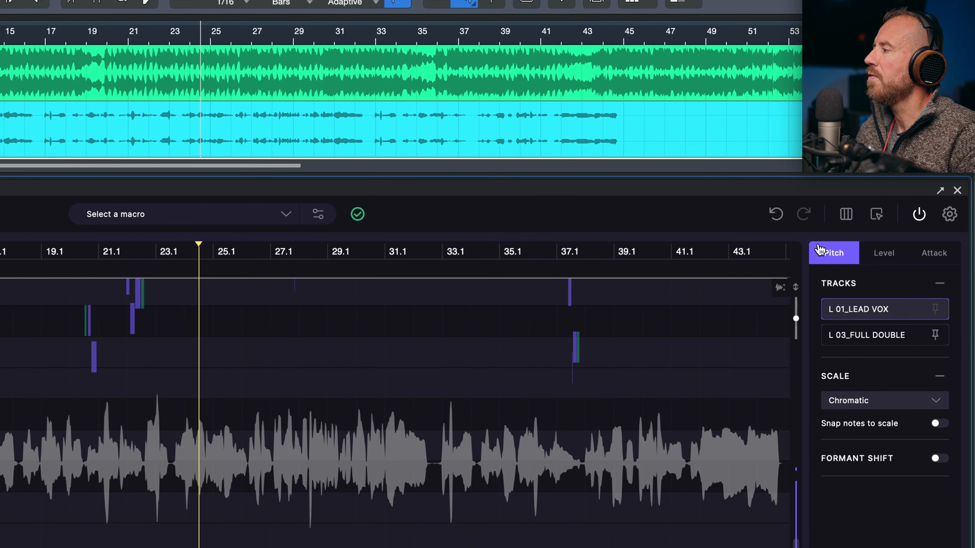
{"action": "left_click", "coordinate": [888, 260]}
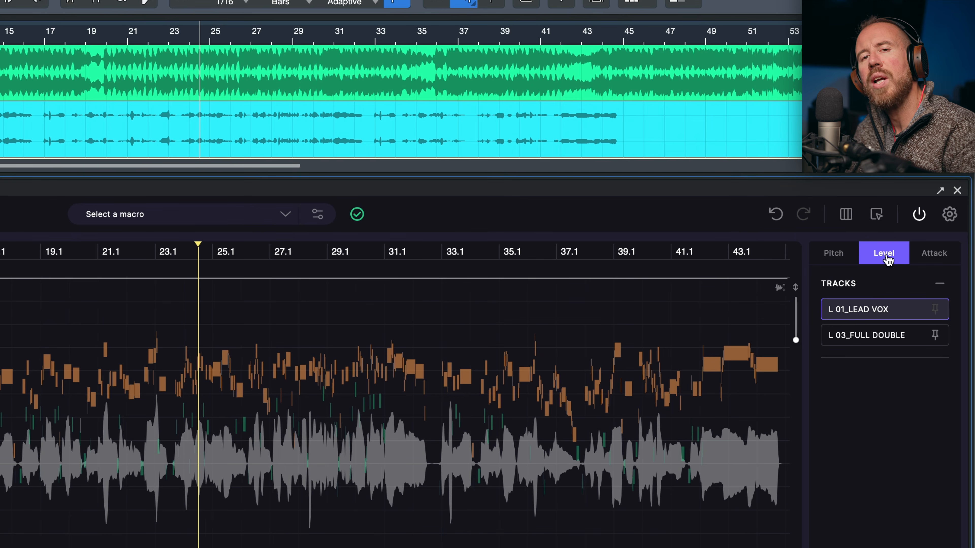
{"action": "left_click", "coordinate": [943, 256]}
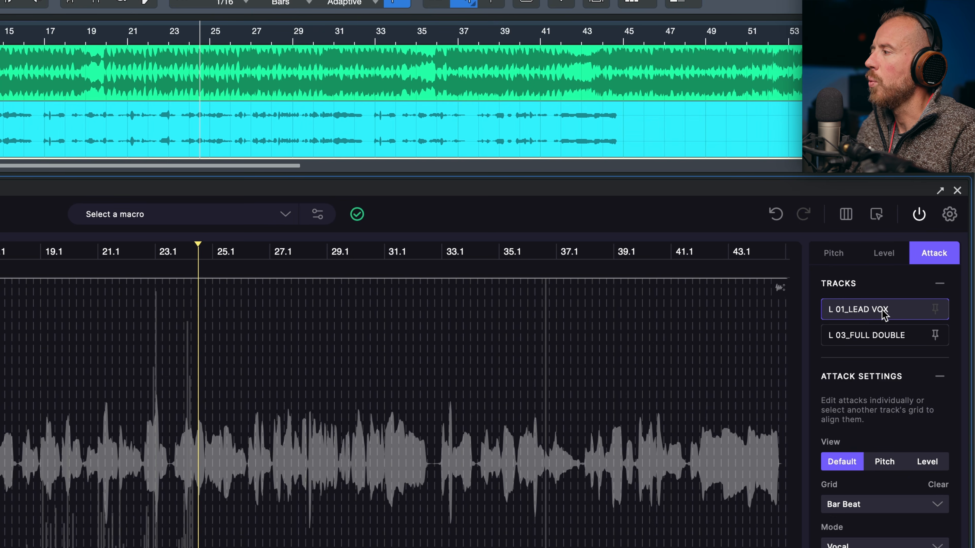
Examine the Attack grid and mode choices, and return to the Pitch view
{"action": "left_click", "coordinate": [916, 511]}
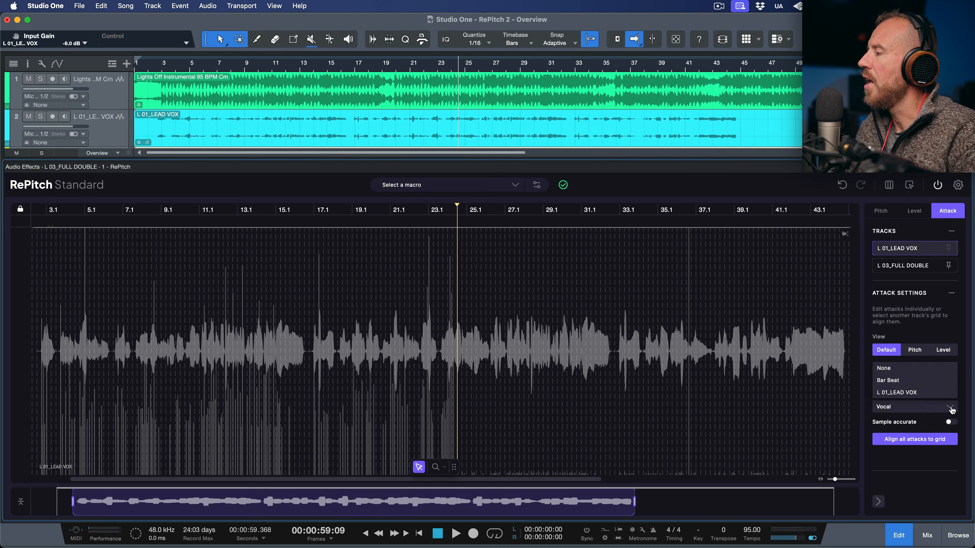
{"action": "left_click", "coordinate": [952, 410]}
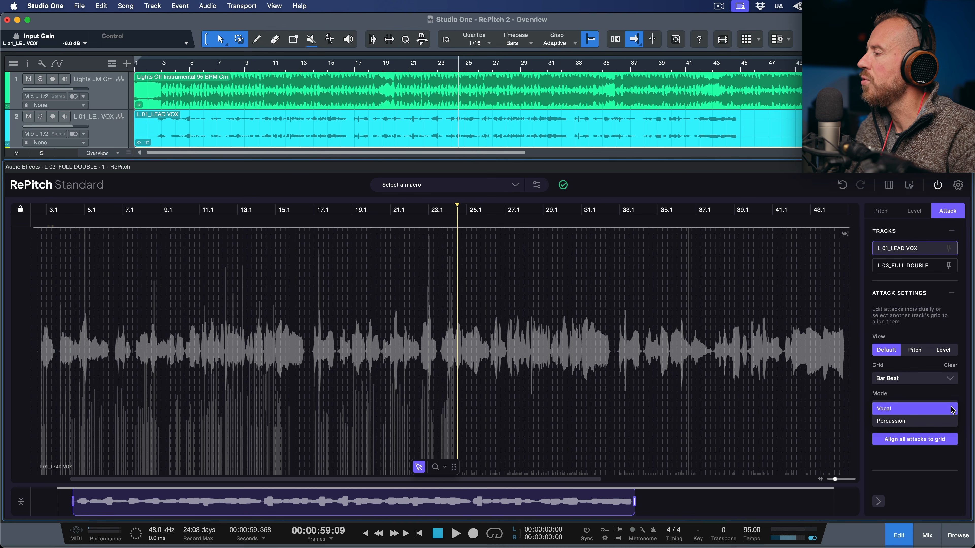
{"action": "left_click", "coordinate": [952, 409]}
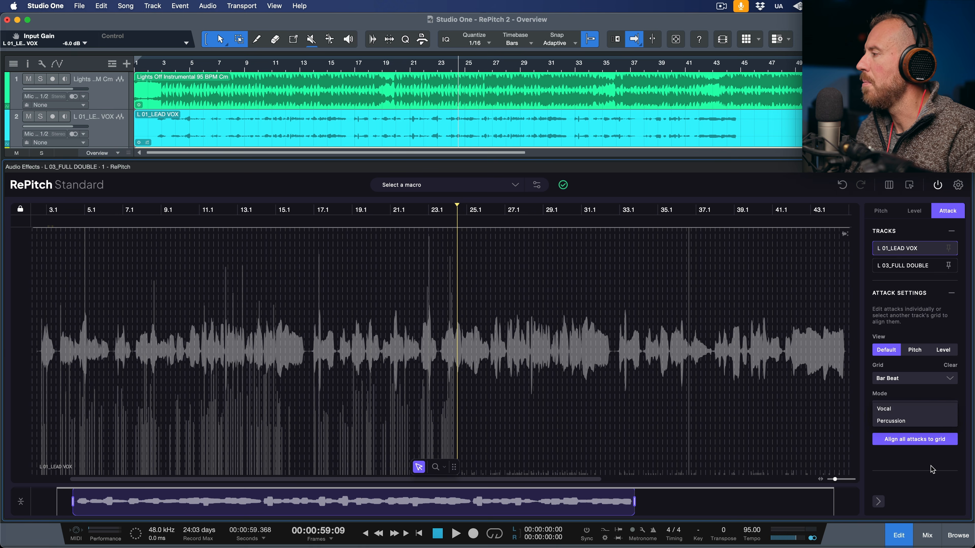
{"action": "left_click", "coordinate": [881, 214]}
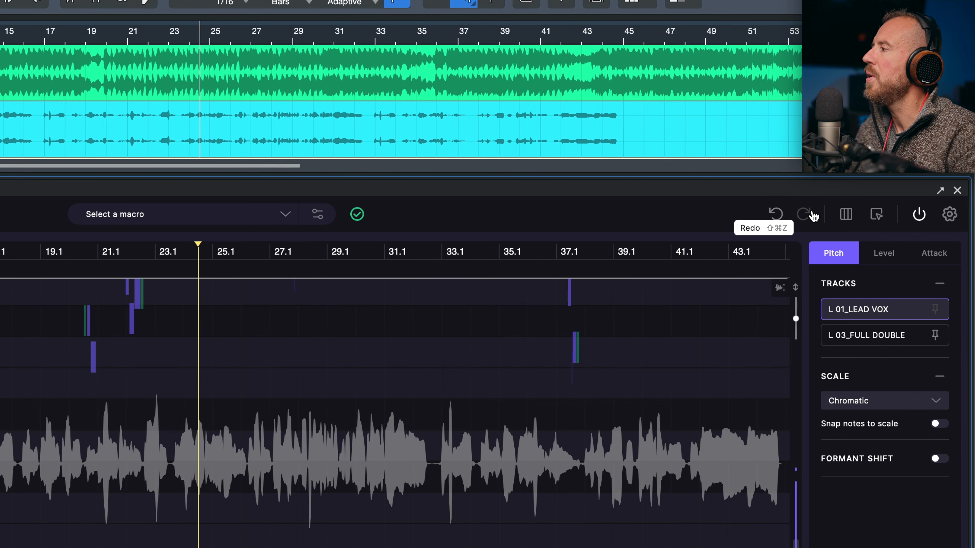
Try out RePitch's Multi-Region mode for editing several regions at once, leaving it off
{"action": "left_click", "coordinate": [846, 217]}
{"action": "left_click", "coordinate": [846, 217]}
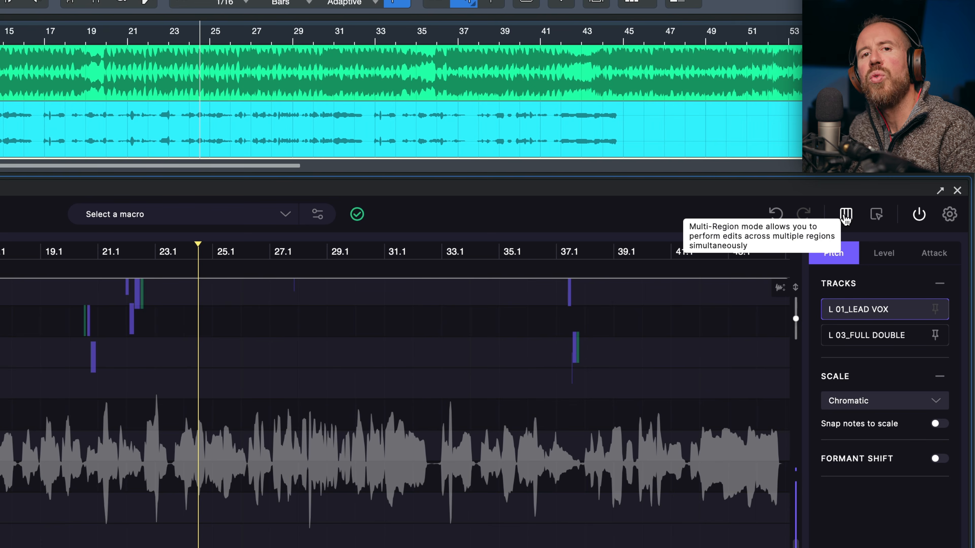
{"action": "left_click", "coordinate": [848, 215]}
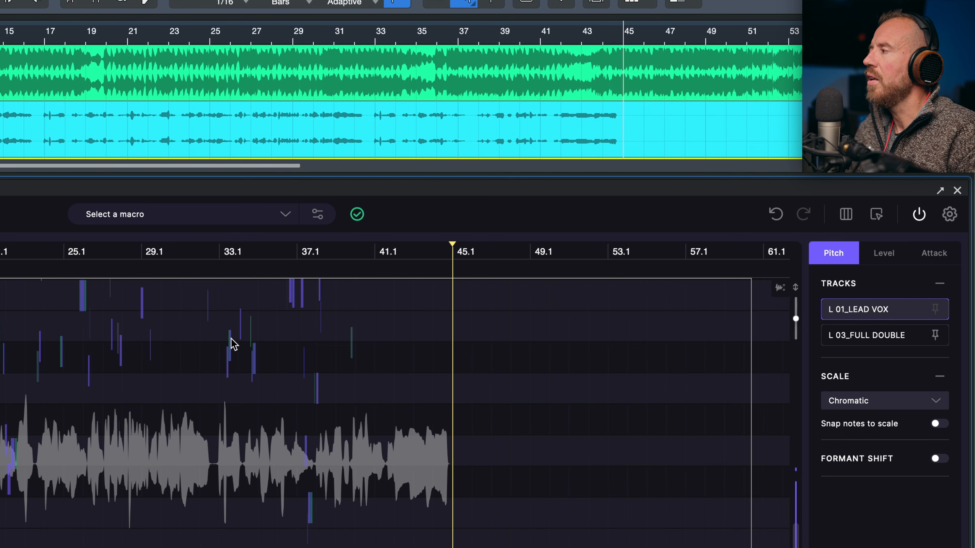
Bypass RePitch's processing and turn it back on
{"action": "left_click", "coordinate": [919, 217]}
{"action": "left_click", "coordinate": [919, 217]}
{"action": "left_click", "coordinate": [920, 217]}
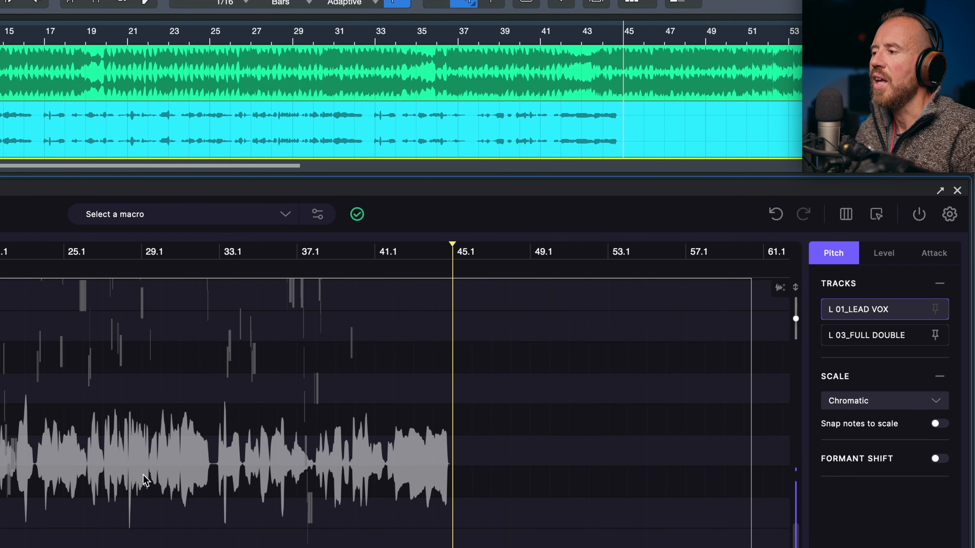
{"action": "left_click", "coordinate": [918, 217]}
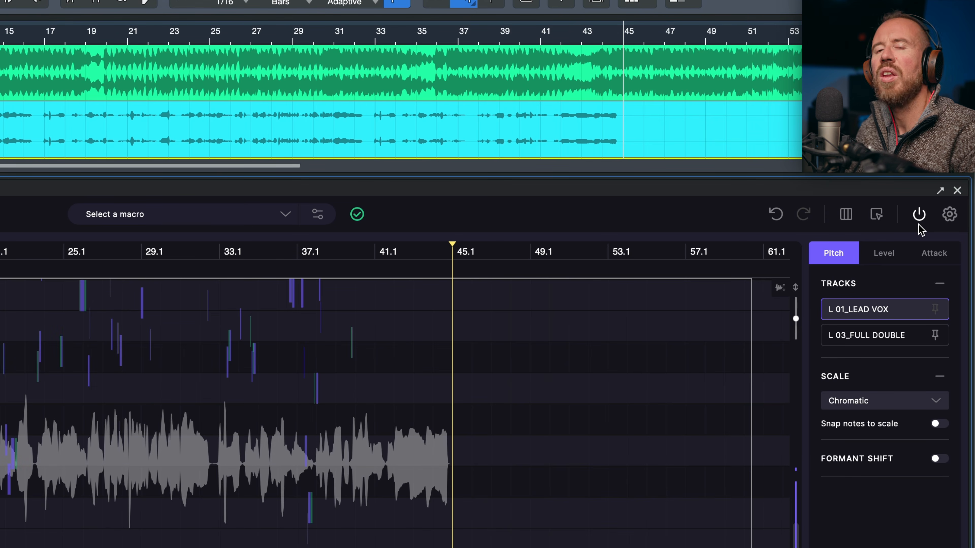
Review the scale units and audio save location choices in RePitch's settings, and close them without saving
{"action": "left_click", "coordinate": [951, 218]}
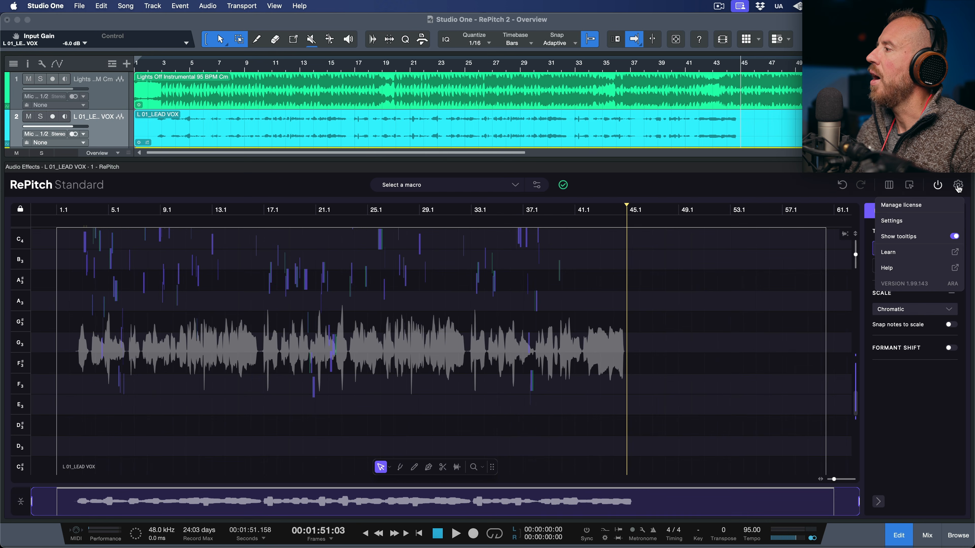
{"action": "left_click", "coordinate": [891, 220]}
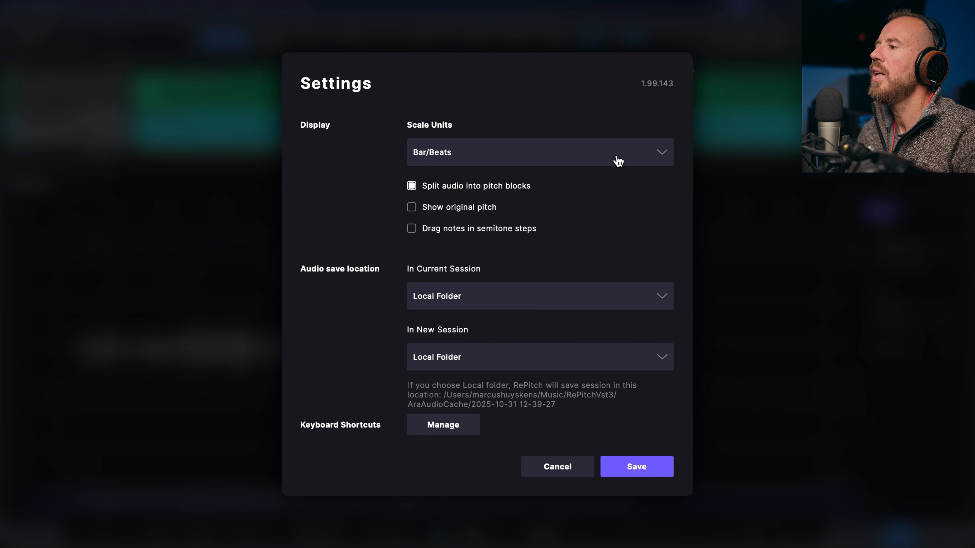
{"action": "left_click", "coordinate": [652, 159]}
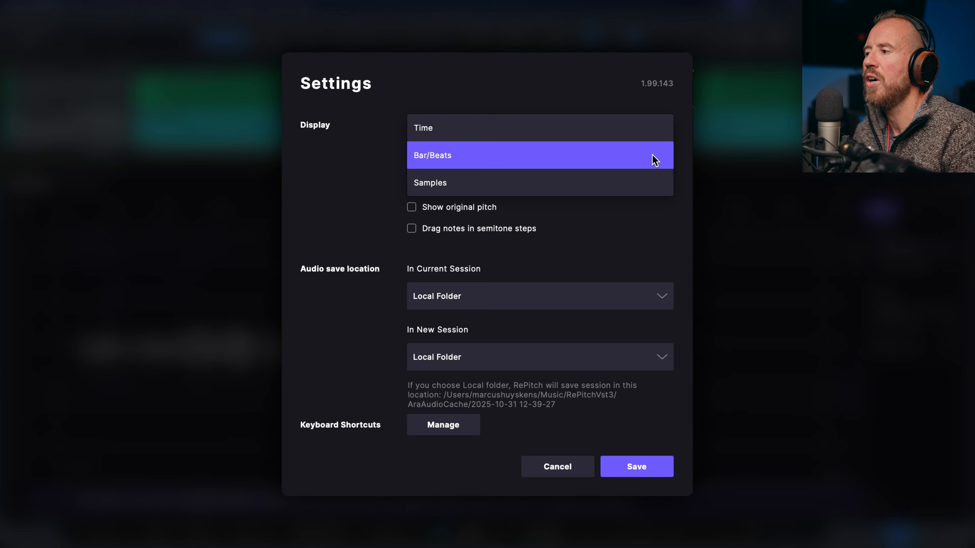
{"action": "left_click", "coordinate": [348, 167]}
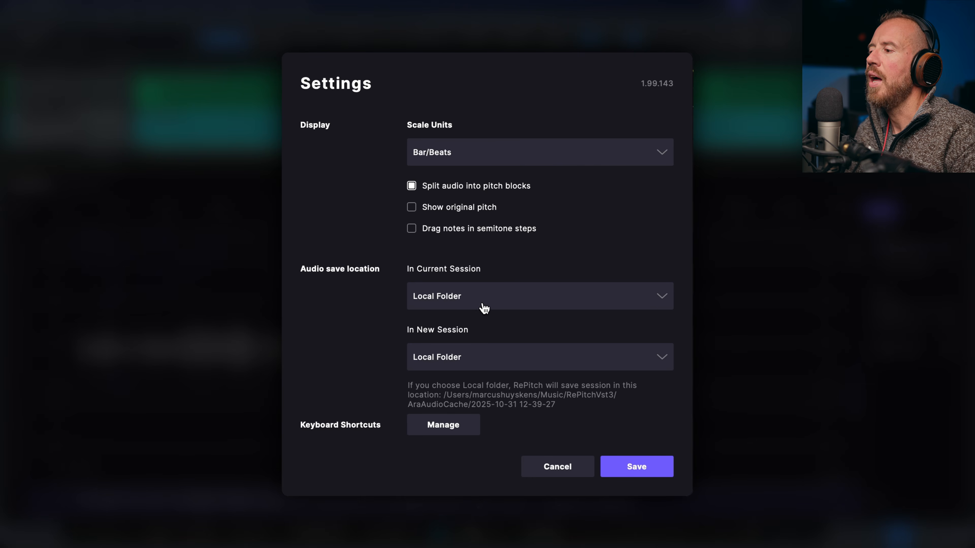
{"action": "left_click", "coordinate": [506, 304]}
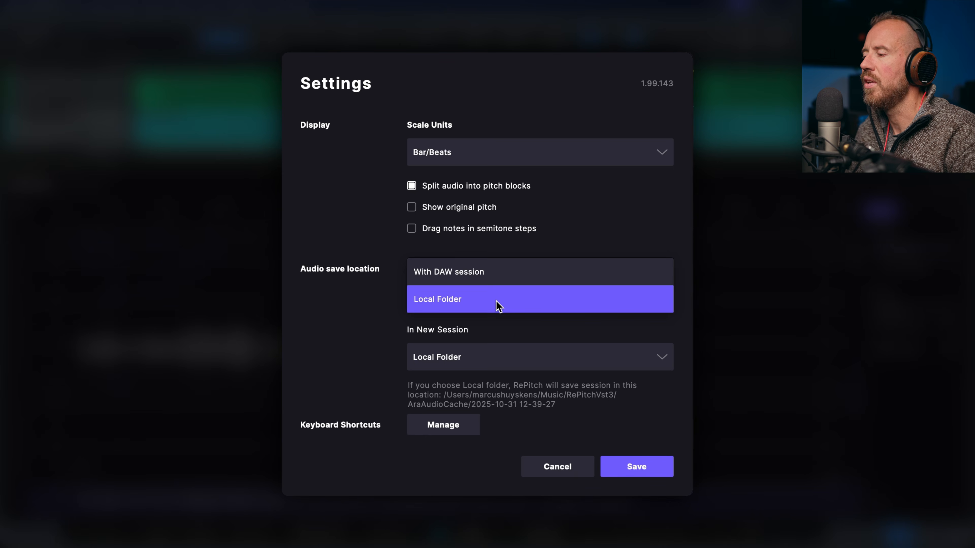
{"action": "left_click", "coordinate": [496, 305]}
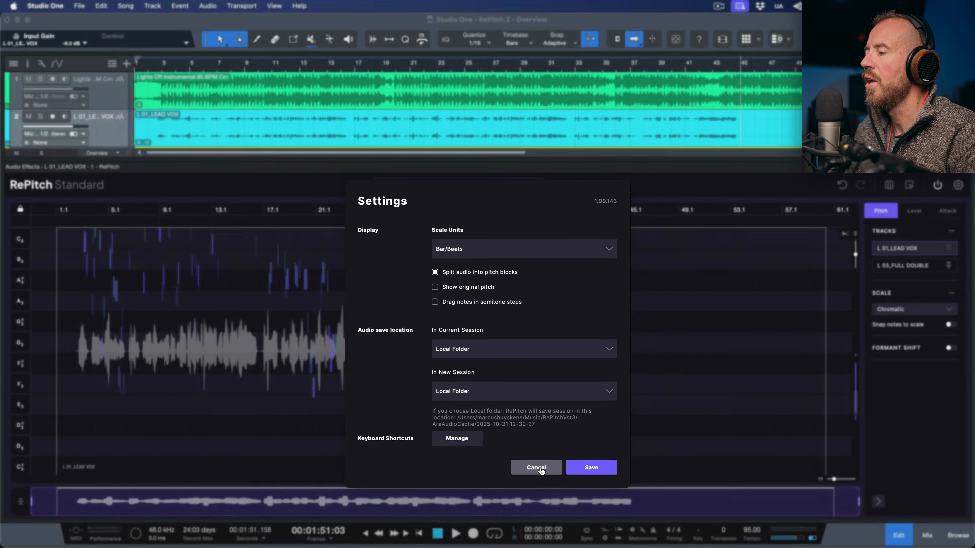
{"action": "left_click", "coordinate": [575, 469]}
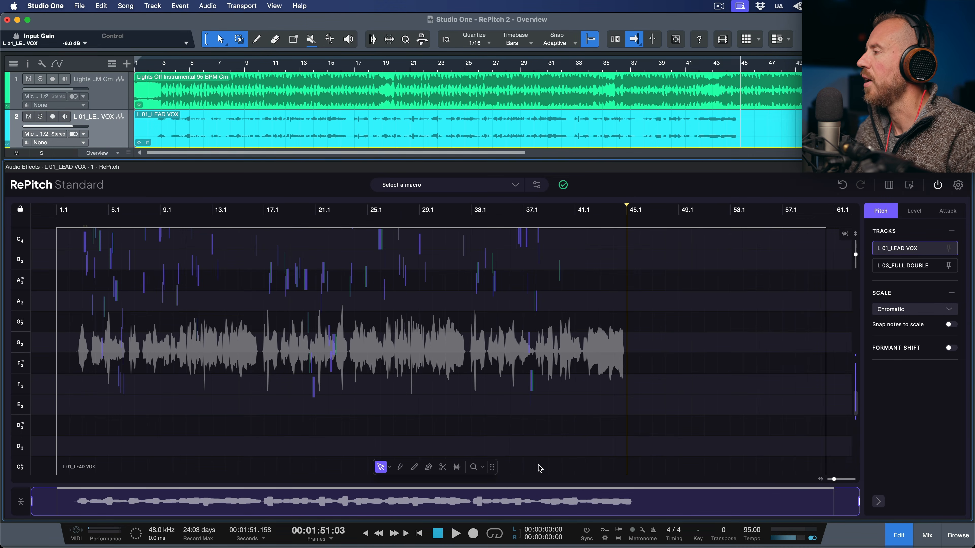
Collapse the RePitch sidebar and zoom the pitch editor onto about bars 2 to 10 of the lead vocal
{"action": "left_click", "coordinate": [878, 502]}
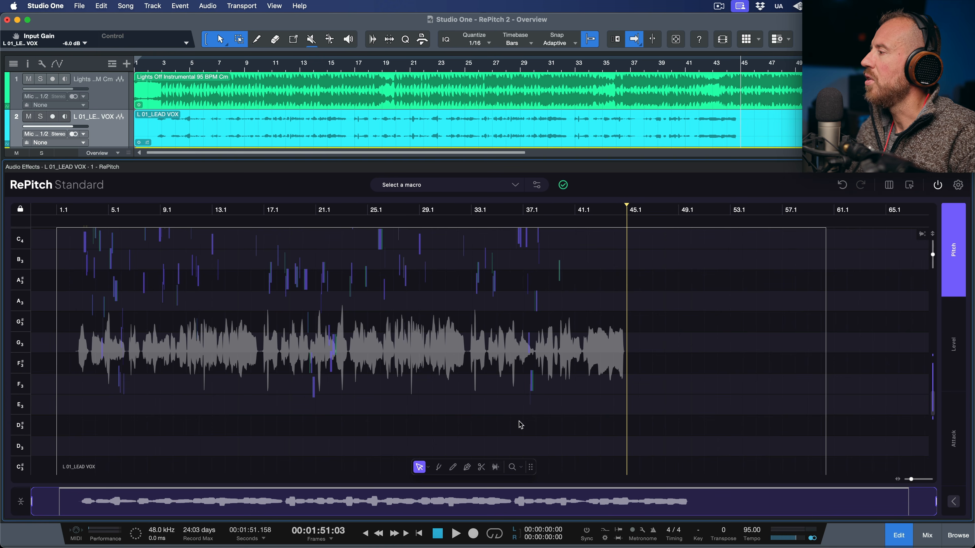
{"action": "mouse_move", "coordinate": [933, 256]}
{"action": "left_mouse_down"}
{"action": "mouse_move", "coordinate": [927, 265]}
{"action": "mouse_move", "coordinate": [929, 257]}
{"action": "left_mouse_up"}
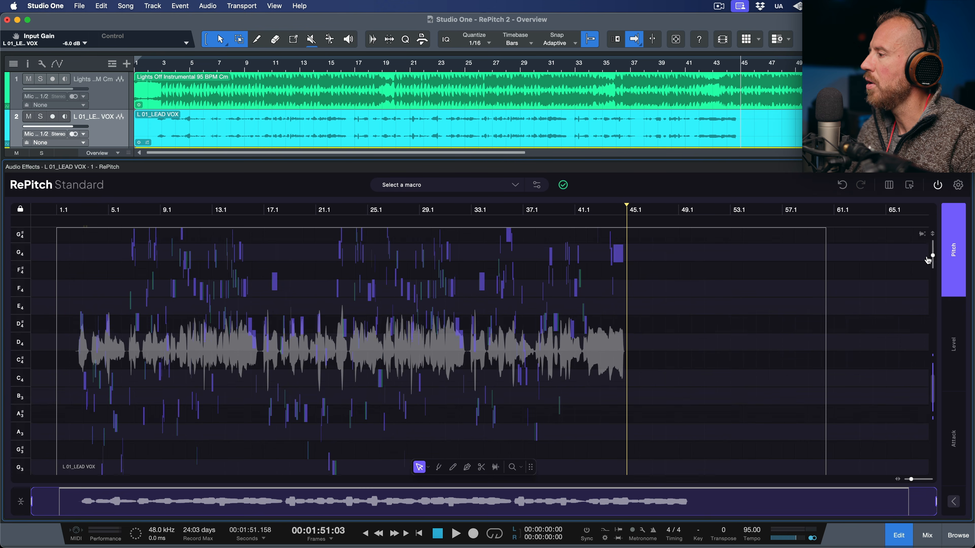
{"action": "left_click_drag", "start_coordinate": [912, 482], "coordinate": [919, 480]}
{"action": "left_click_drag", "start_coordinate": [666, 515], "coordinate": [72, 502]}
{"action": "left_click_drag", "start_coordinate": [196, 502], "coordinate": [203, 501]}
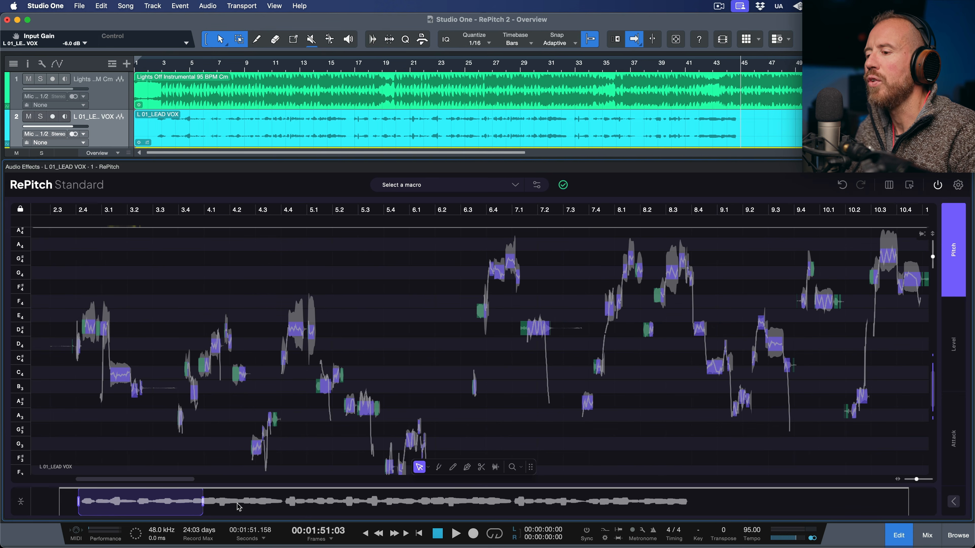
Look through the lead vocal in the pitch editor, moving the overview range and zooming along notes from about bars 17 to 25 back to bar 2
{"action": "left_click_drag", "start_coordinate": [84, 506], "coordinate": [572, 512]}
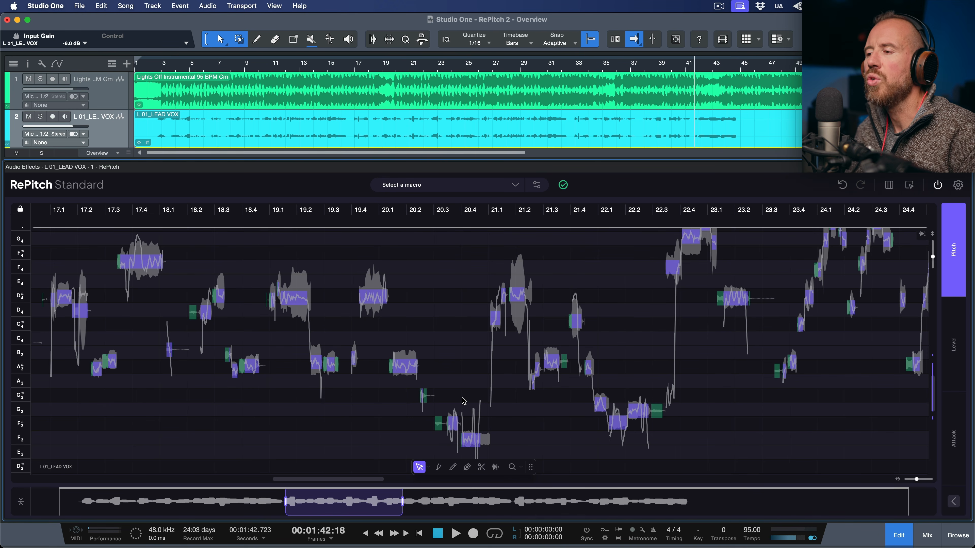
{"action": "left_click_drag", "start_coordinate": [420, 313], "coordinate": [422, 355]}
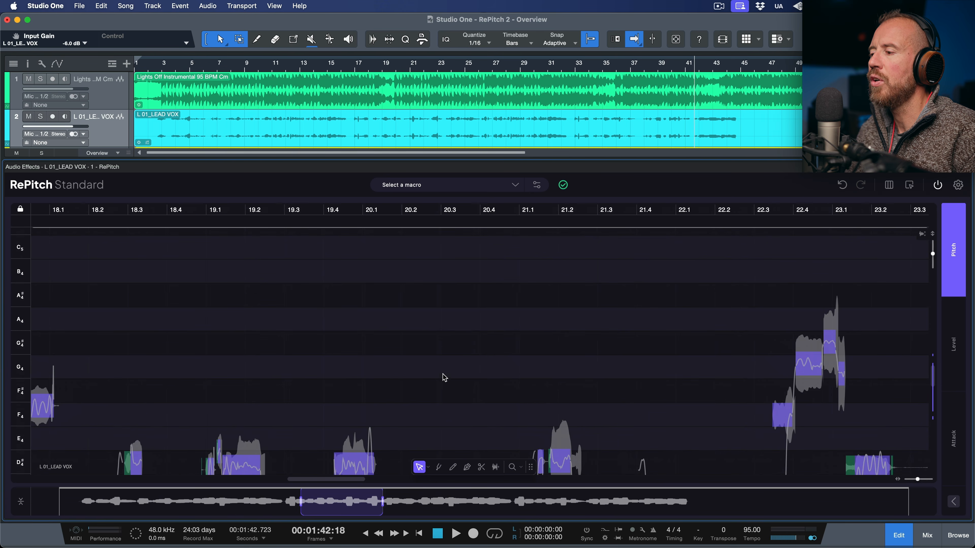
{"action": "left_click_drag", "start_coordinate": [753, 367], "coordinate": [624, 361]}
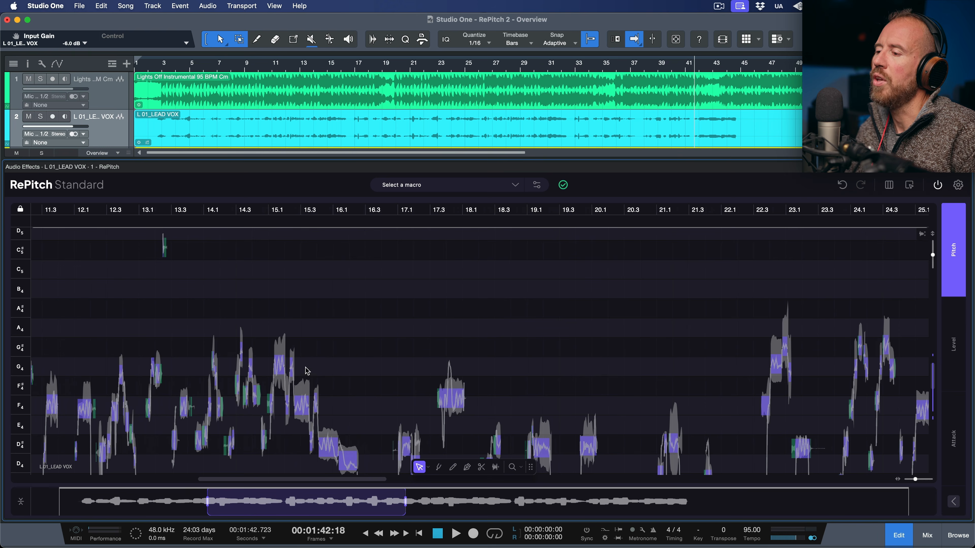
{"action": "left_click_drag", "start_coordinate": [282, 370], "coordinate": [545, 301]}
{"action": "left_click_drag", "start_coordinate": [231, 338], "coordinate": [506, 308]}
{"action": "left_click_drag", "start_coordinate": [218, 374], "coordinate": [325, 347]}
{"action": "left_click_drag", "start_coordinate": [269, 358], "coordinate": [400, 345]}
{"action": "left_click_drag", "start_coordinate": [313, 347], "coordinate": [431, 354]}
{"action": "left_click_drag", "start_coordinate": [150, 352], "coordinate": [267, 348]}
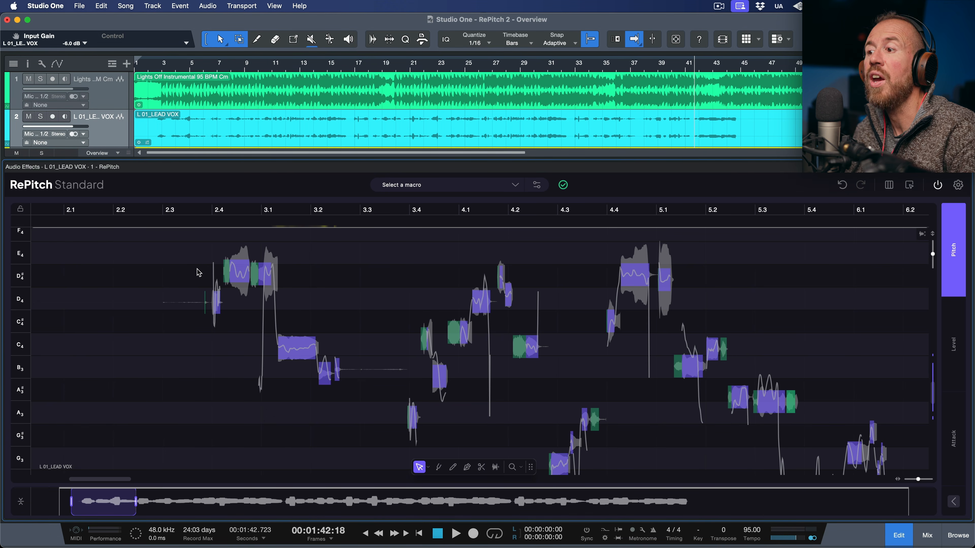
Play the lead vocal from about bar 2.3 in the pitch editor, looking over higher and lower notes, and stop playback
{"action": "double_click", "coordinate": [197, 269]}
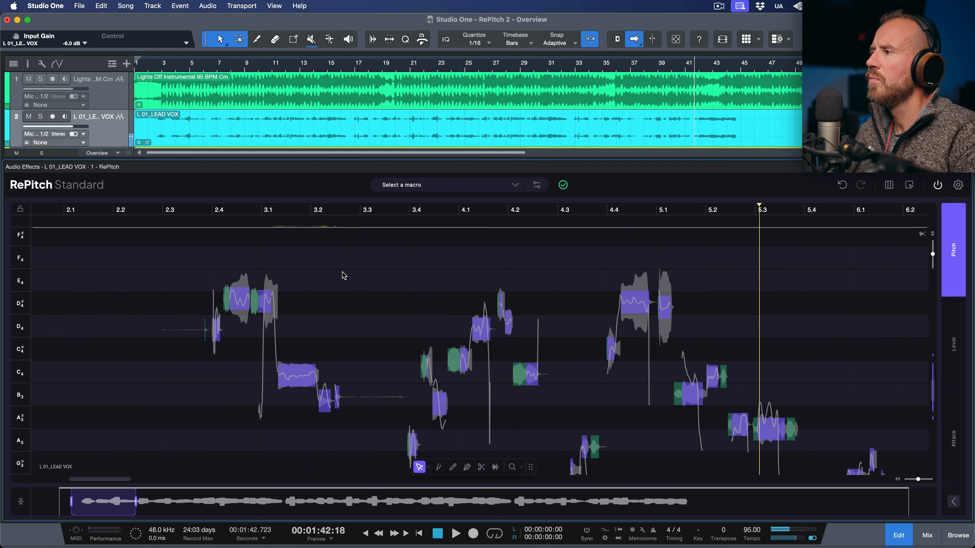
{"action": "scroll", "coordinate": [342, 272], "scroll_direction": "down", "scroll_amount": 5}
{"action": "scroll", "coordinate": [344, 275], "scroll_direction": "up", "scroll_amount": 1}
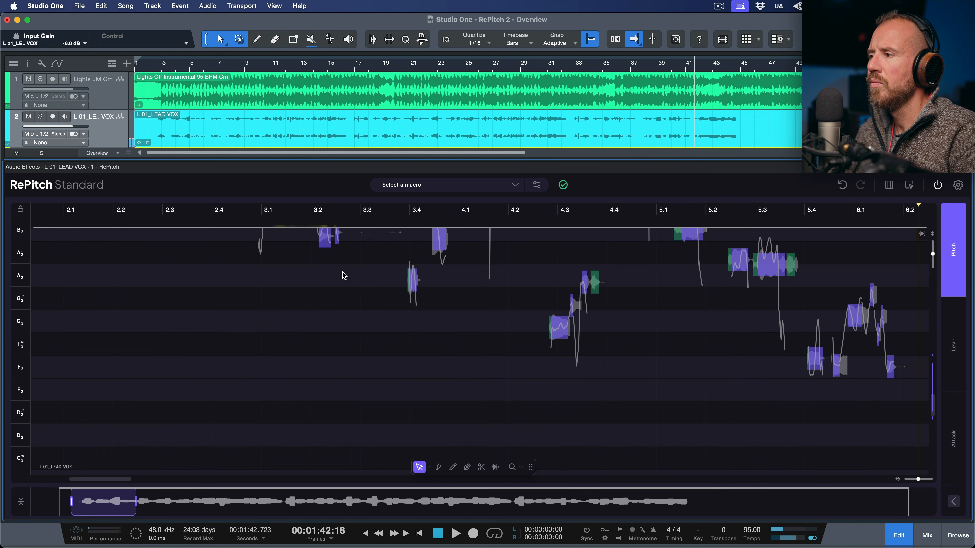
{"action": "scroll", "coordinate": [343, 272], "scroll_direction": "up", "scroll_amount": 6}
{"action": "key", "text": "space"}
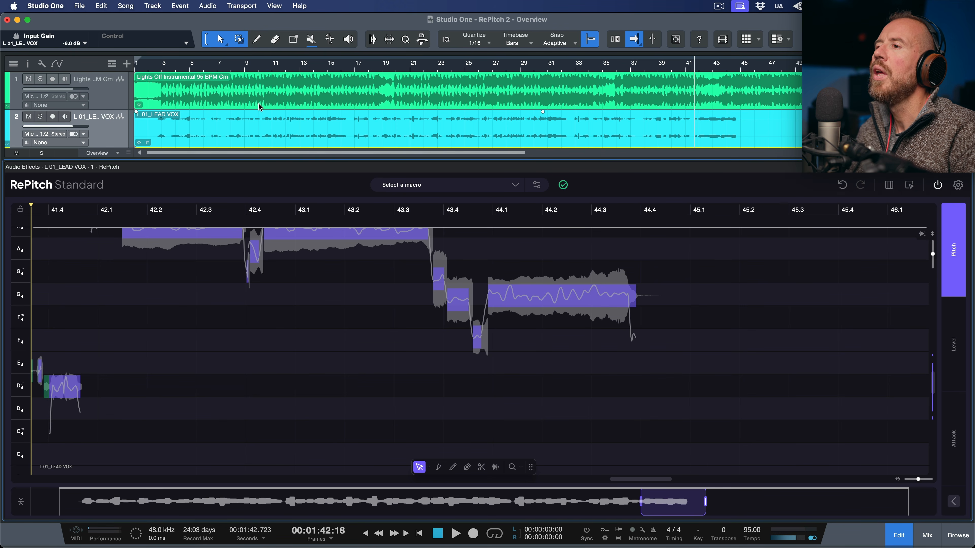
Set the song position to about bar 2.4 on the timeline and play the vocal from about bar 3.4 in the pitch editor
{"action": "left_click", "coordinate": [161, 66]}
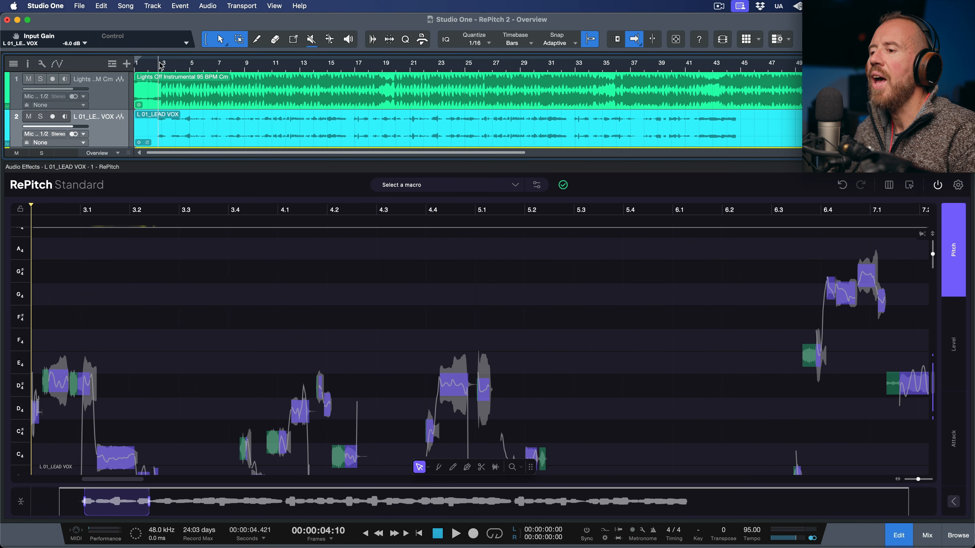
{"action": "left_click_drag", "start_coordinate": [250, 358], "coordinate": [503, 271]}
{"action": "left_click_drag", "start_coordinate": [485, 326], "coordinate": [530, 313]}
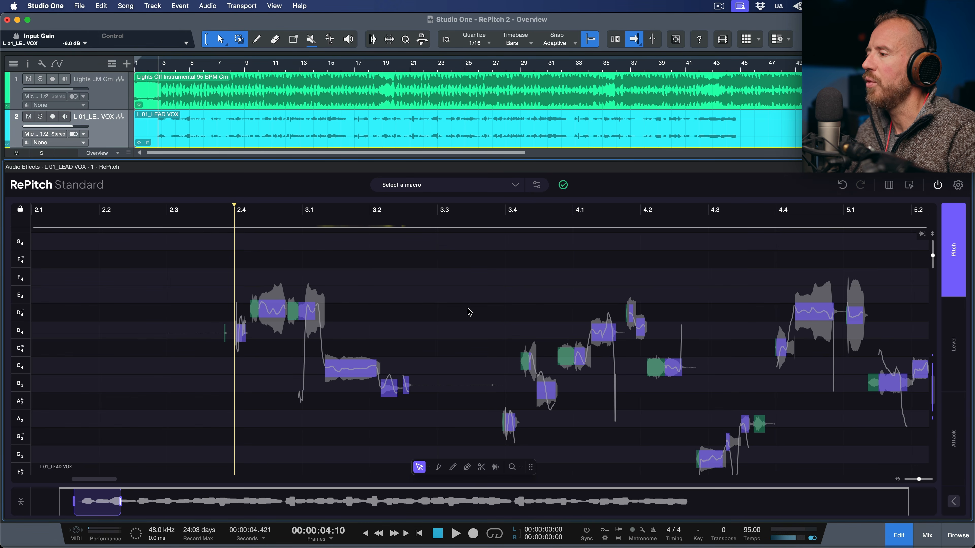
{"action": "double_click", "coordinate": [513, 306]}
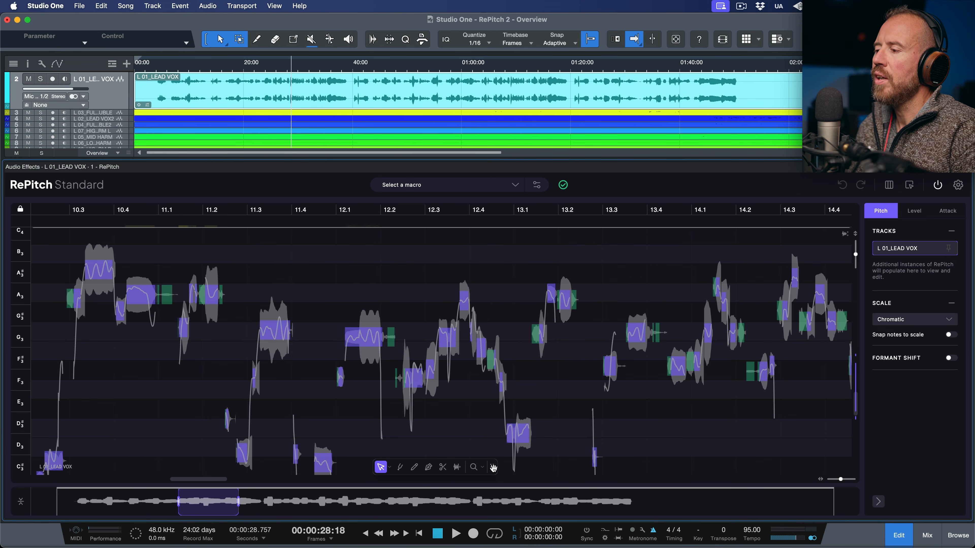
Relocate the floating editing toolbar to the upper edge of the pitch editor
{"action": "left_click_drag", "start_coordinate": [493, 467], "coordinate": [495, 250]}
{"action": "left_click_drag", "start_coordinate": [485, 250], "coordinate": [499, 241]}
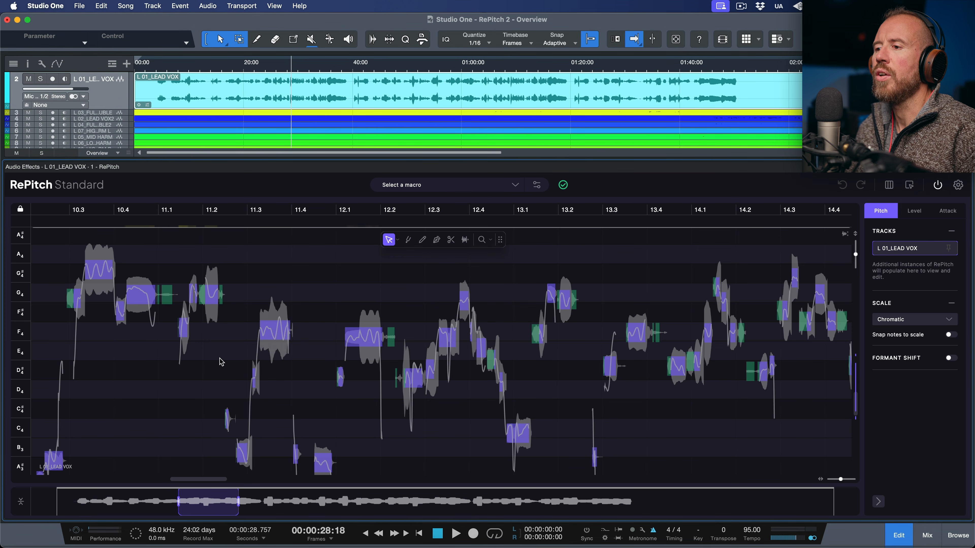
Review the multi-edit and single-edit options of the Selector tool with the notes around bars 10 to 12 in view, keeping multi-edit
{"action": "scroll", "coordinate": [138, 340], "scroll_direction": "left", "scroll_amount": 5}
{"action": "scroll", "coordinate": [138, 340], "scroll_direction": "up", "scroll_amount": 2}
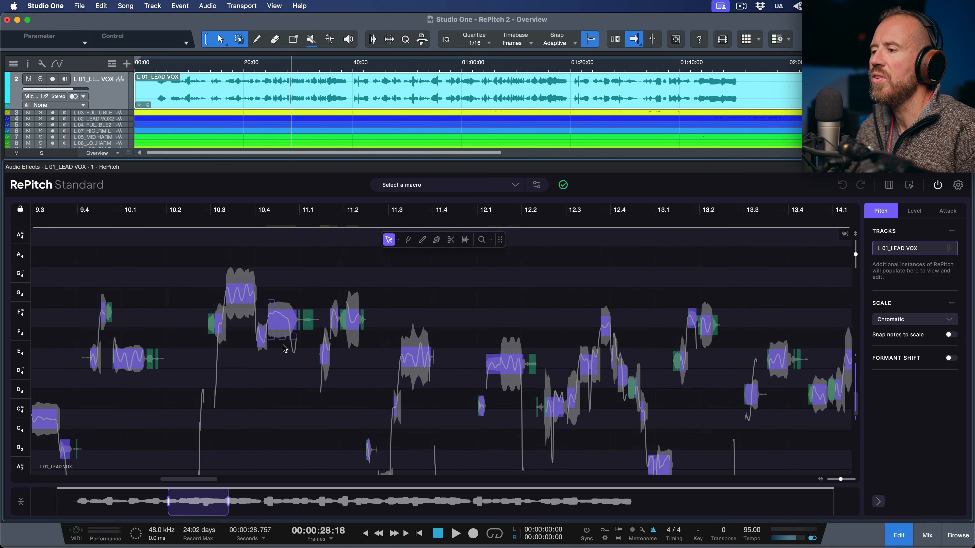
{"action": "scroll", "coordinate": [284, 374], "scroll_direction": "up", "scroll_amount": 5}
{"action": "scroll", "coordinate": [378, 343], "scroll_direction": "up", "scroll_amount": 3}
{"action": "scroll", "coordinate": [376, 347], "scroll_direction": "down", "scroll_amount": 3}
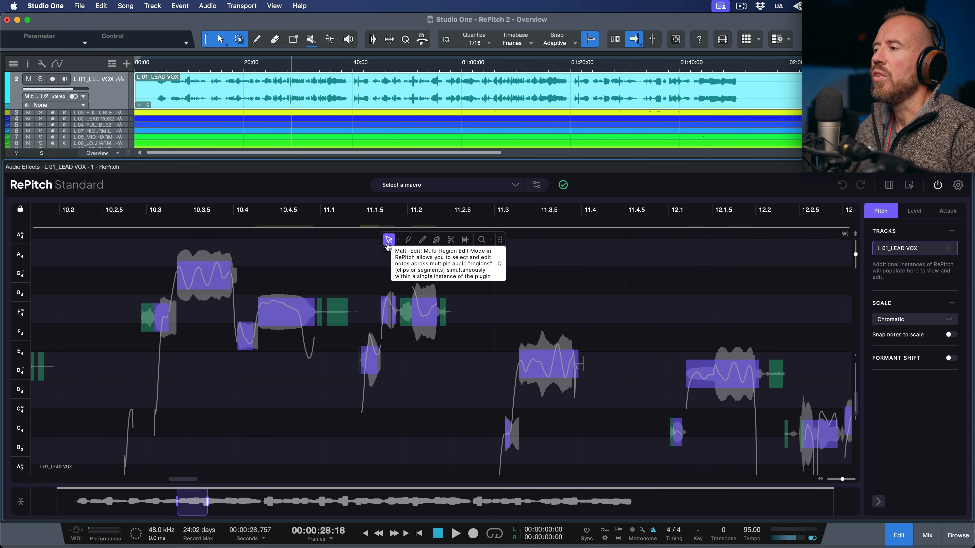
{"action": "left_click", "coordinate": [399, 242]}
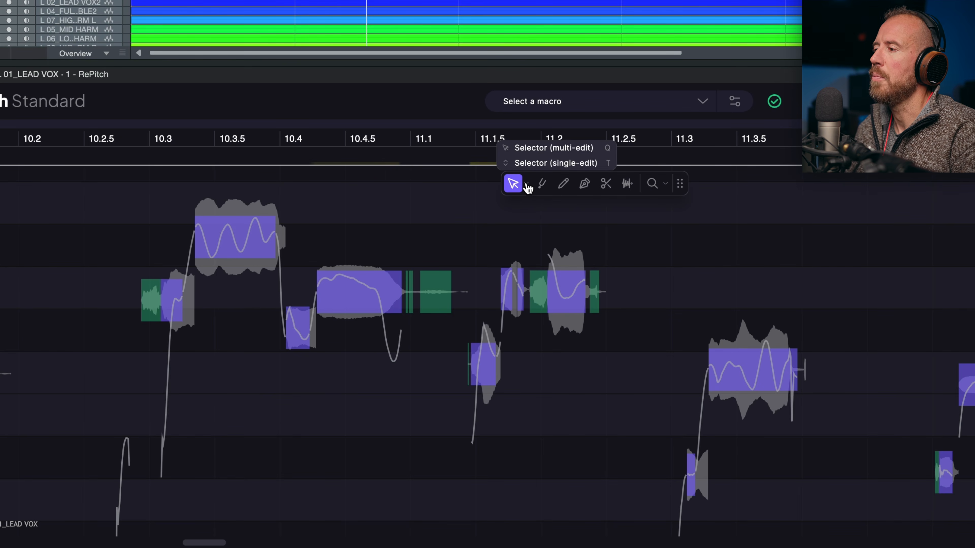
{"action": "left_click", "coordinate": [451, 209]}
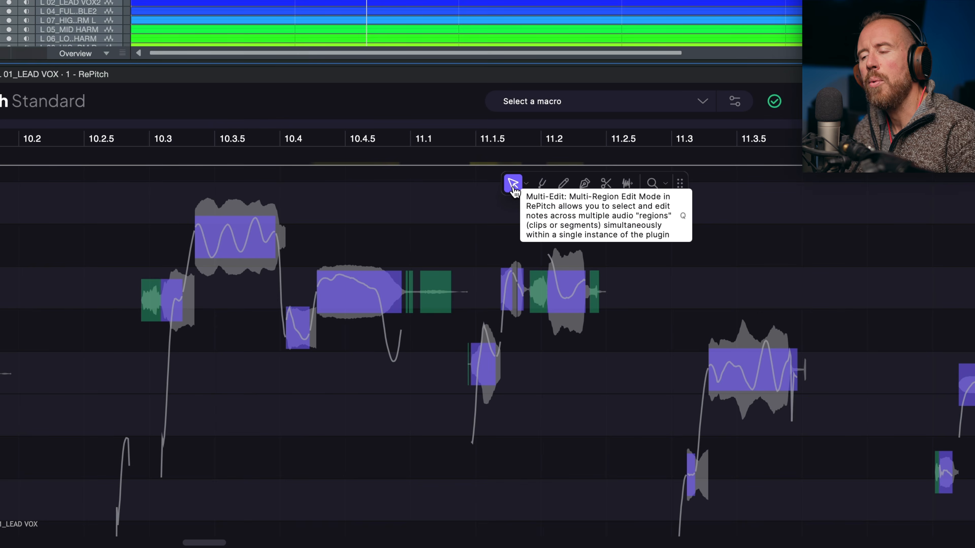
Shift the pitch of the long note between 10.3.25 and 10.4 to G#4 at 0 cents, and raise it to G#4 at 40 cents
{"action": "left_click_drag", "start_coordinate": [361, 240], "coordinate": [647, 309]}
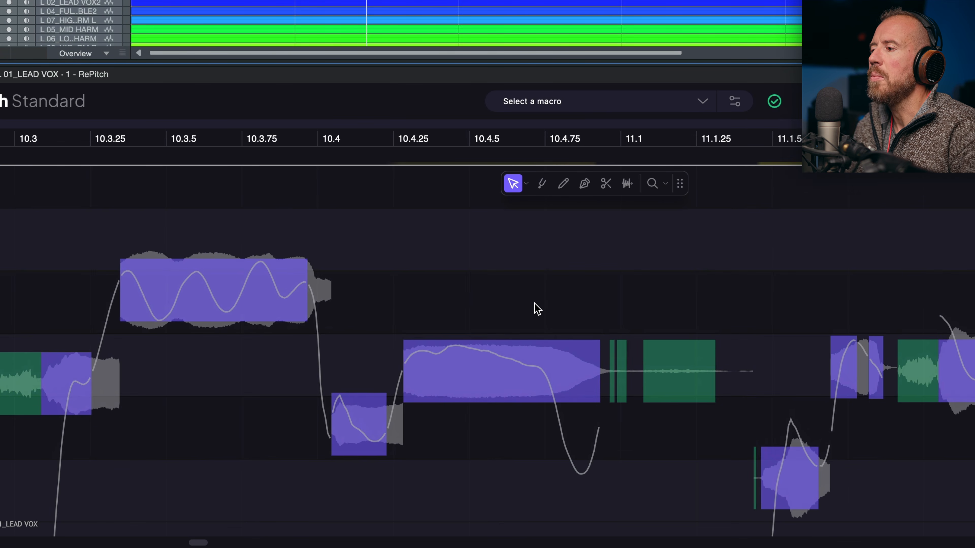
{"action": "mouse_move", "coordinate": [554, 406]}
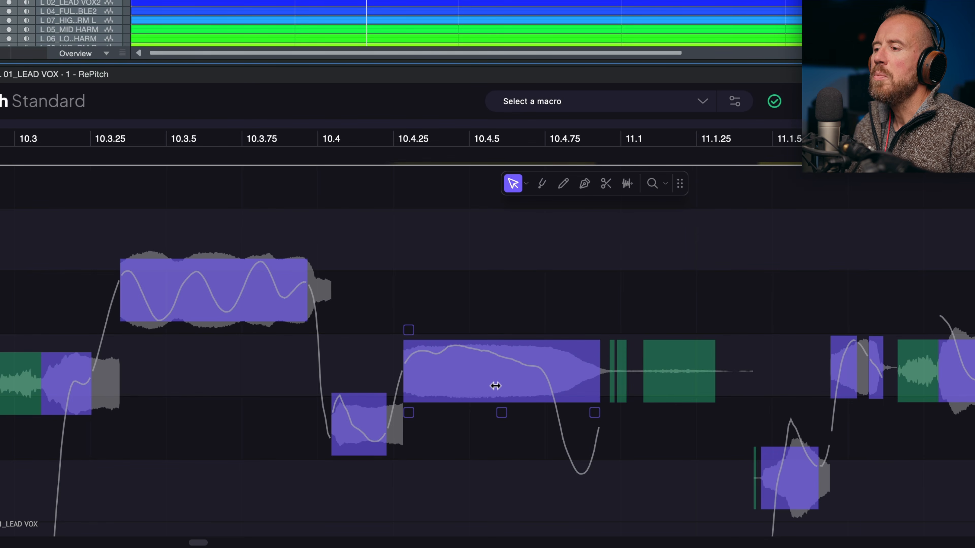
{"action": "left_click", "coordinate": [171, 319]}
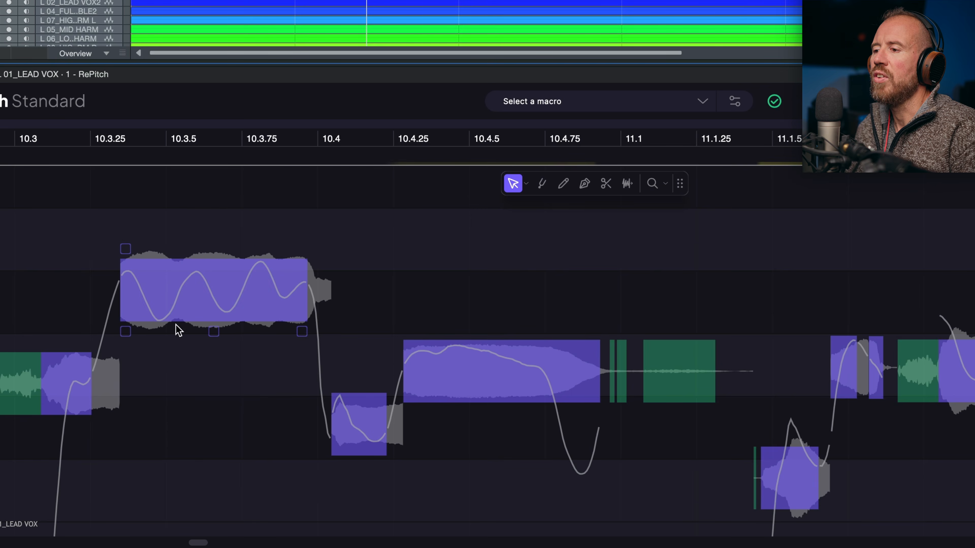
{"action": "left_click_drag", "start_coordinate": [221, 286], "coordinate": [204, 294]}
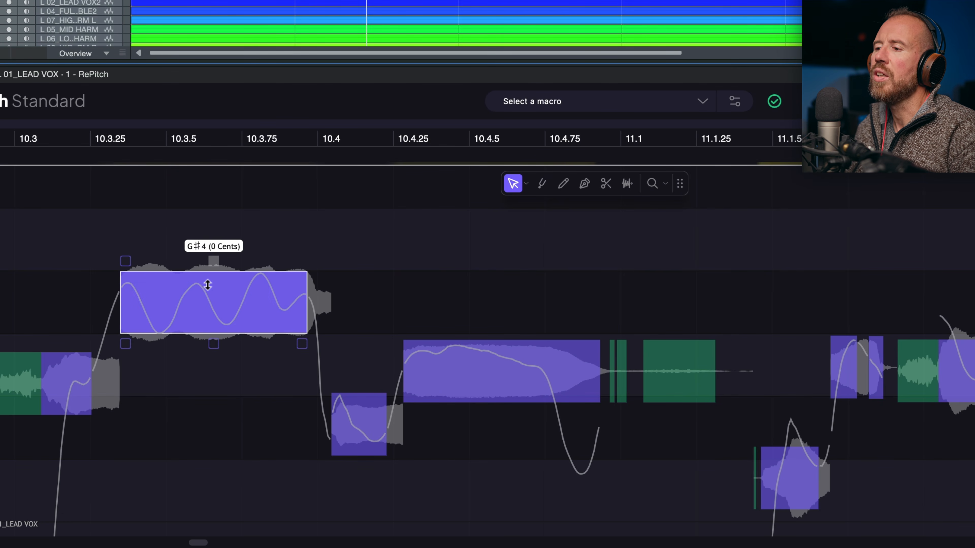
{"action": "left_click_drag", "start_coordinate": [218, 296], "coordinate": [232, 271]}
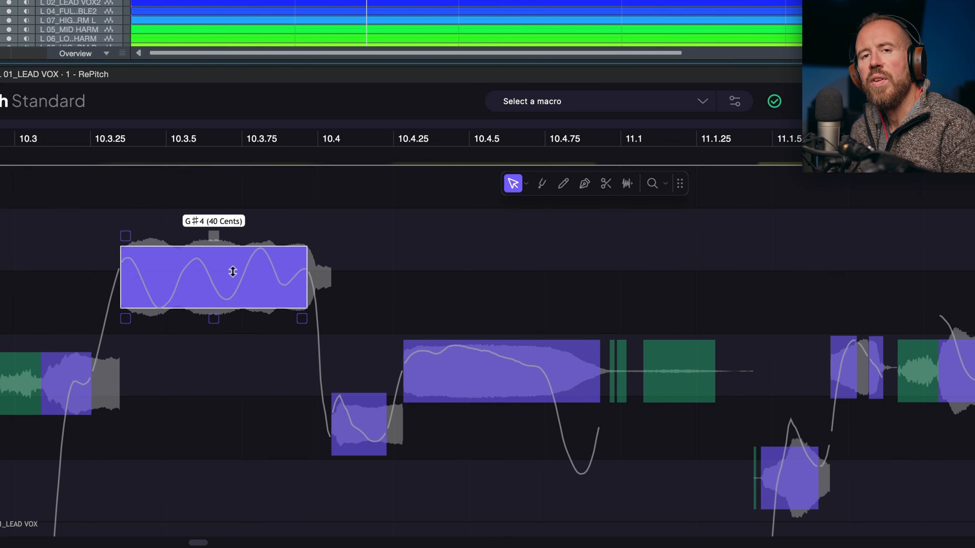
Shorten the same note by moving its start to about 10.3.5 and pulling its end slightly earlier, before 10.4
{"action": "mouse_move", "coordinate": [200, 297]}
{"action": "left_mouse_down"}
{"action": "mouse_move", "coordinate": [261, 300]}
{"action": "mouse_move", "coordinate": [217, 297]}
{"action": "mouse_move", "coordinate": [216, 306]}
{"action": "left_mouse_up"}
{"action": "left_click_drag", "start_coordinate": [167, 285], "coordinate": [206, 285]}
{"action": "left_click_drag", "start_coordinate": [290, 294], "coordinate": [275, 294]}
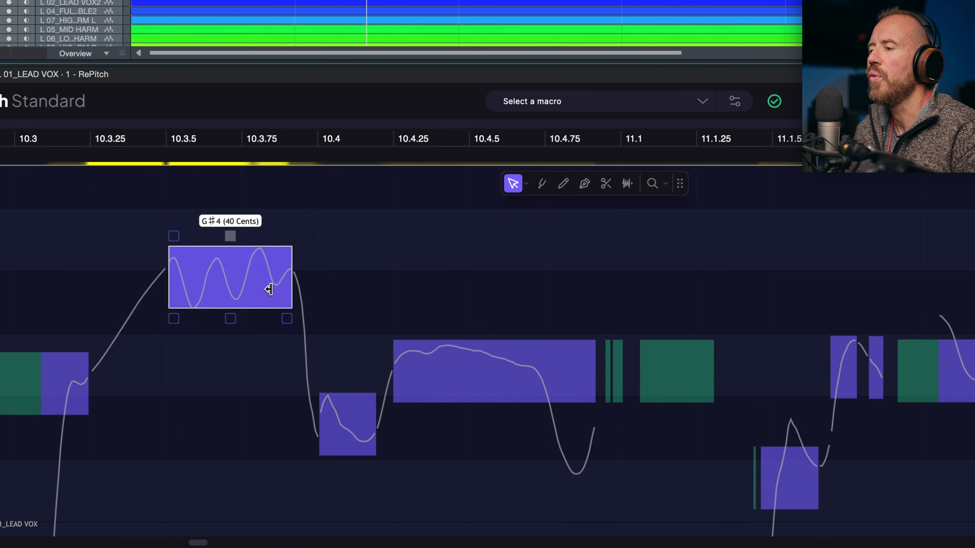
Select the notes from about 10.3.25 to 11.1 and reset all changes on them
{"action": "key", "text": "super"}
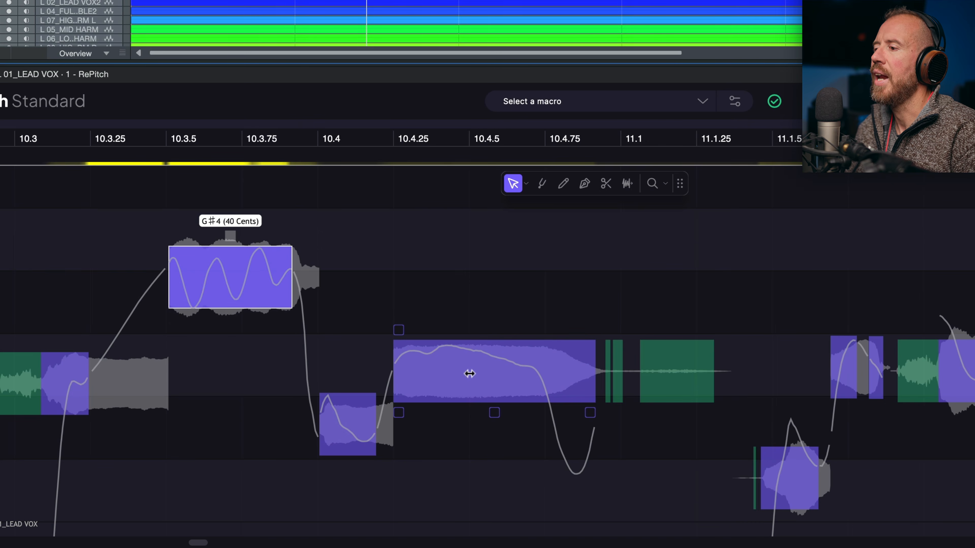
{"action": "left_click_drag", "start_coordinate": [450, 246], "coordinate": [108, 444]}
{"action": "right_click", "coordinate": [252, 281]}
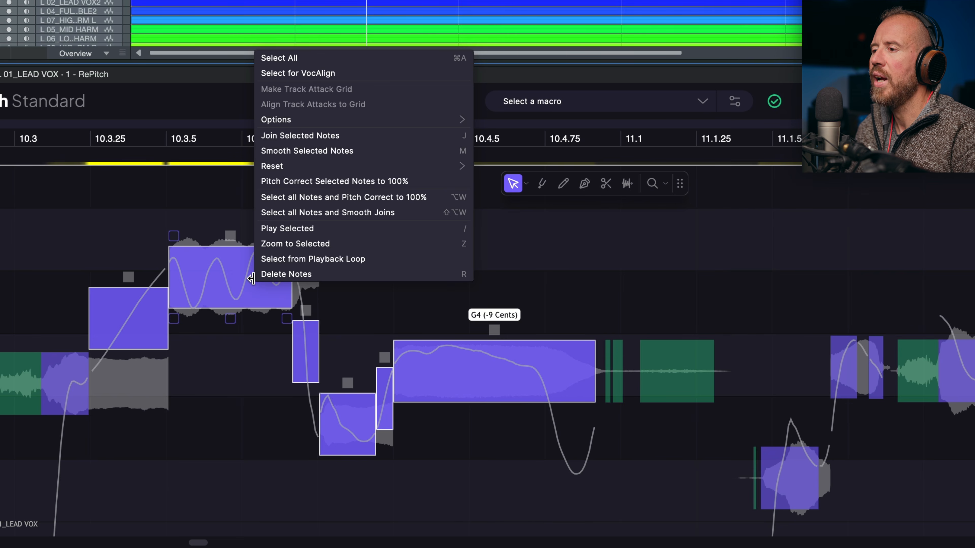
{"action": "mouse_move", "coordinate": [328, 165]}
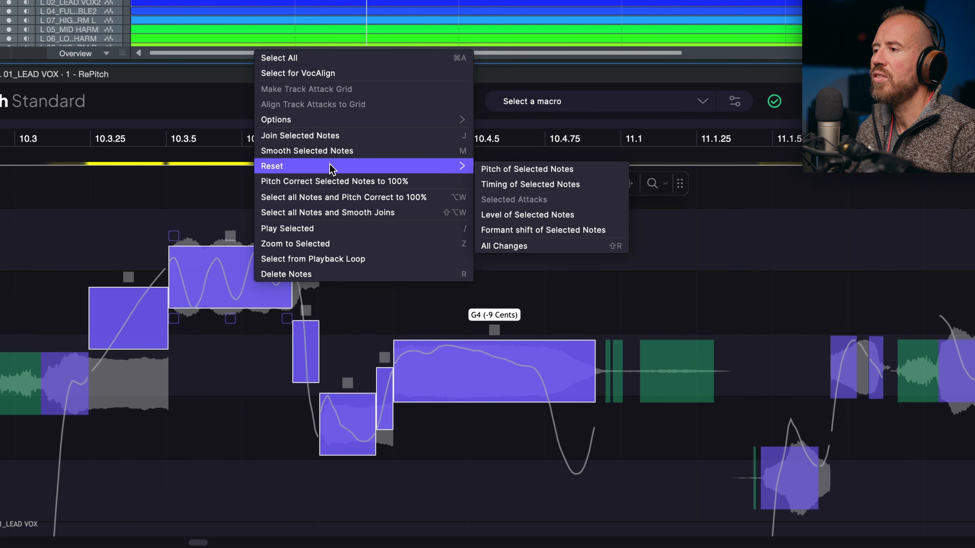
{"action": "left_click", "coordinate": [514, 247]}
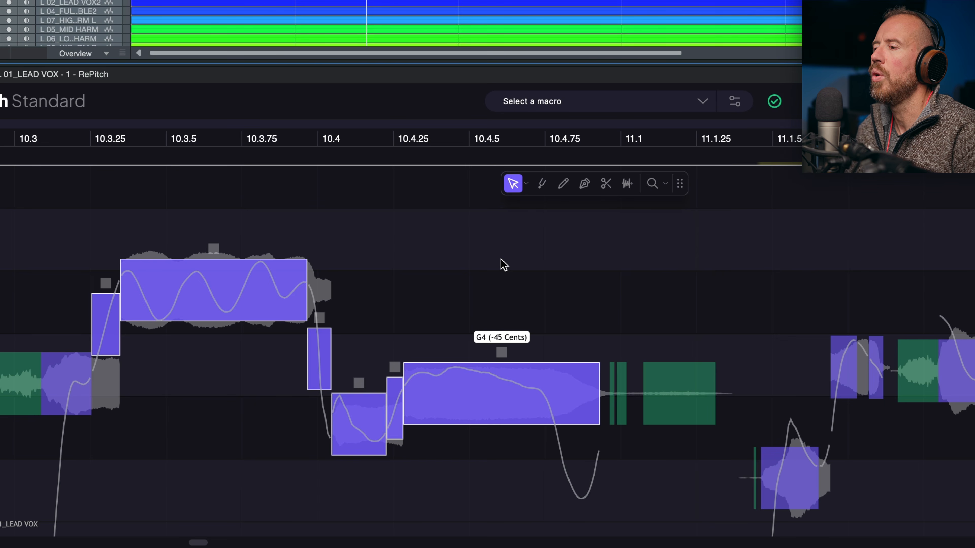
Try the single-edit Selector and return to the multi-edit Selector
{"action": "left_click", "coordinate": [527, 185]}
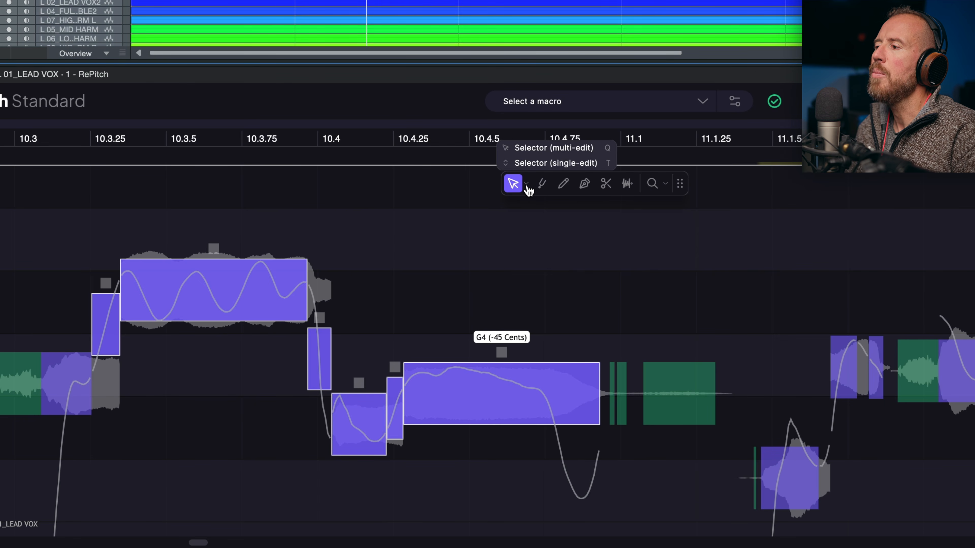
{"action": "left_click", "coordinate": [540, 164]}
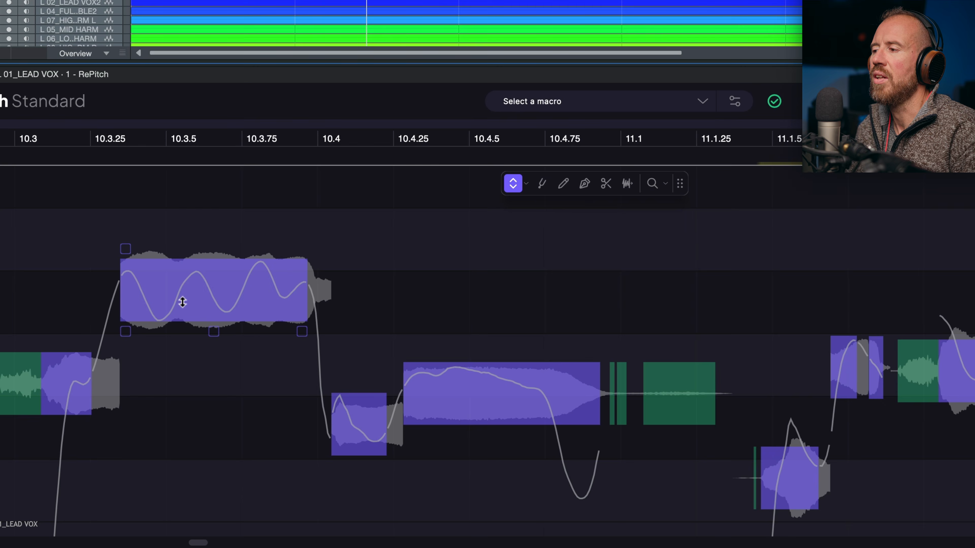
{"action": "left_click", "coordinate": [531, 204]}
{"action": "left_click", "coordinate": [525, 184]}
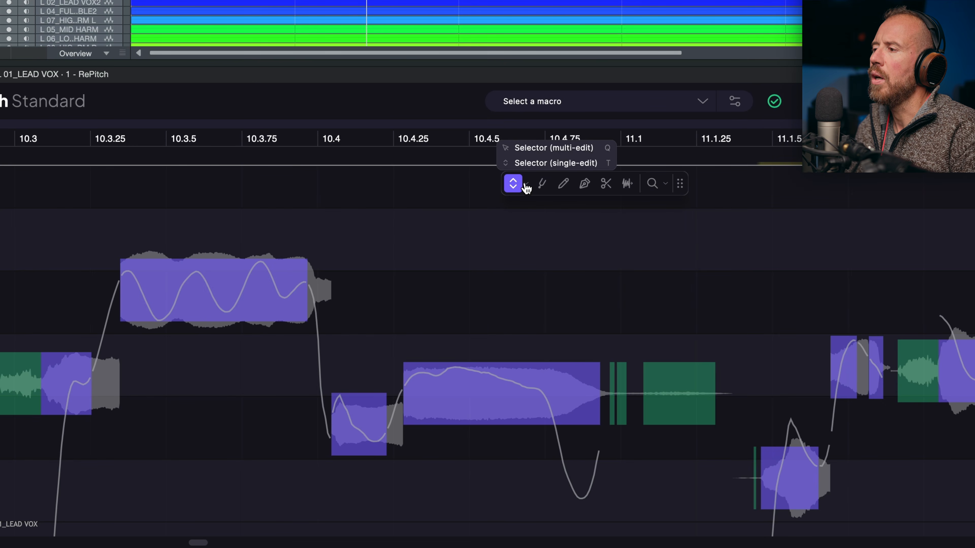
{"action": "left_click", "coordinate": [554, 153]}
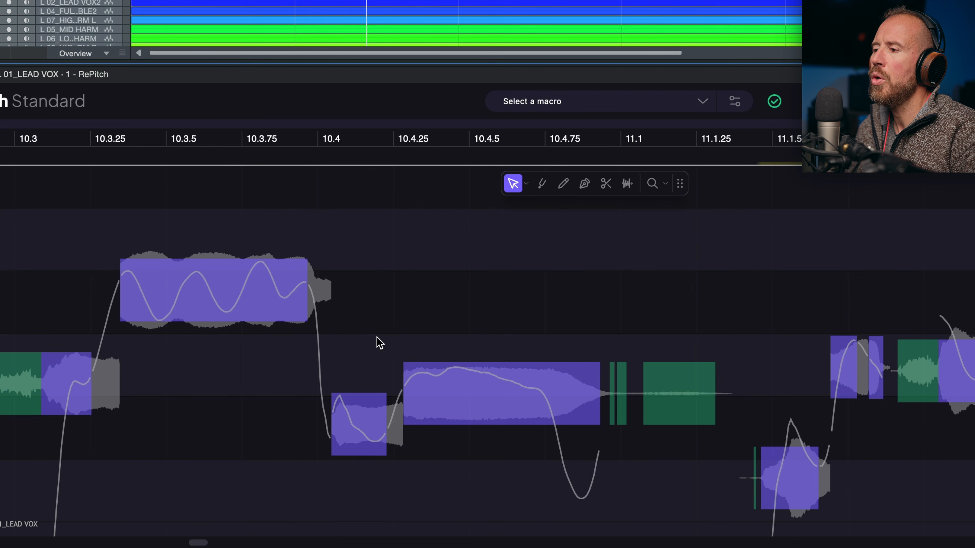
Select the notes from about 10.3.25 to 11.1, stretch the last one by pulling its start earlier, and play back the passage
{"action": "left_click_drag", "start_coordinate": [255, 222], "coordinate": [456, 522]}
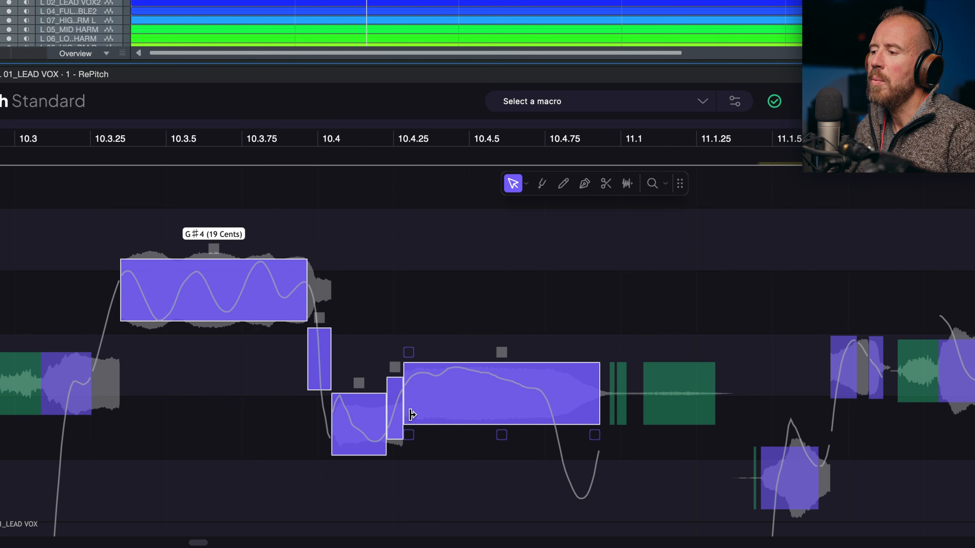
{"action": "left_click_drag", "start_coordinate": [410, 415], "coordinate": [290, 405]}
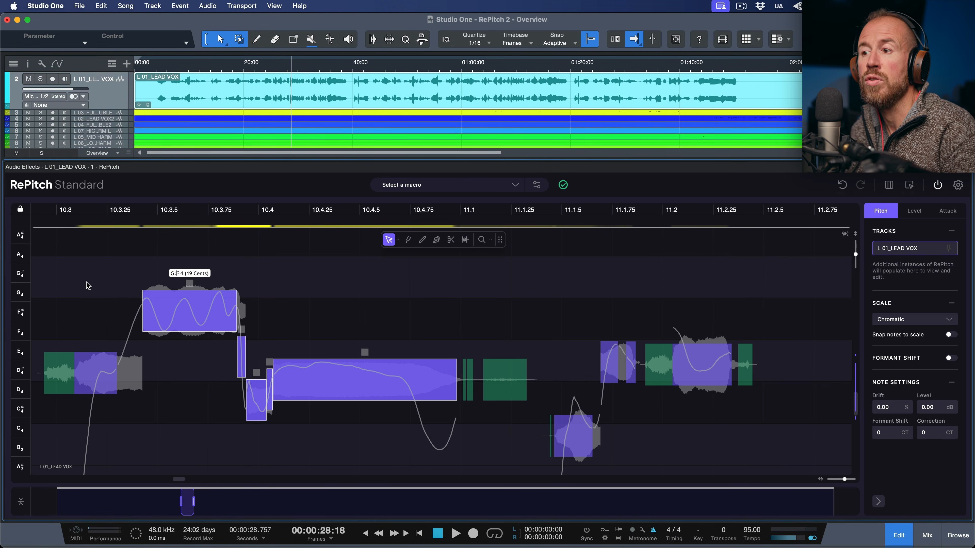
{"action": "key", "text": "space"}
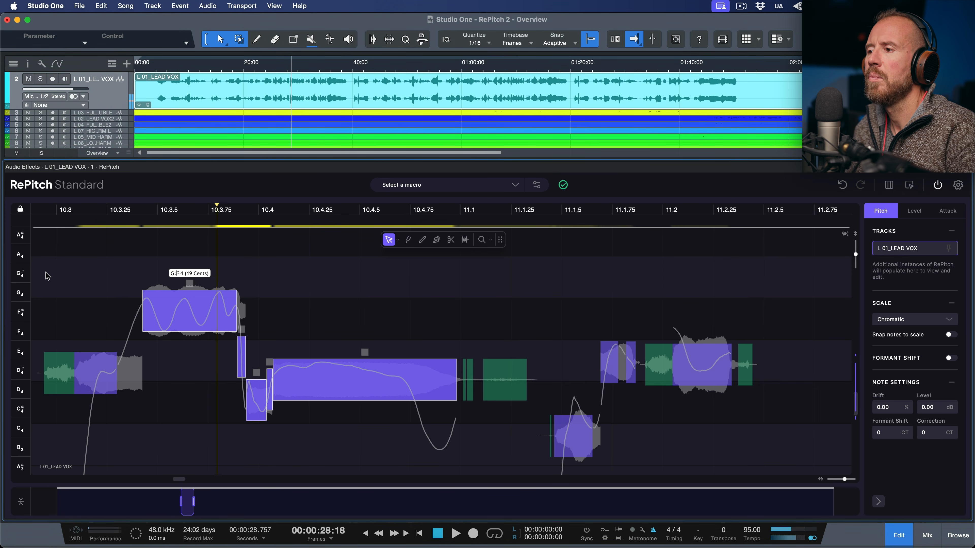
{"action": "key", "text": "space"}
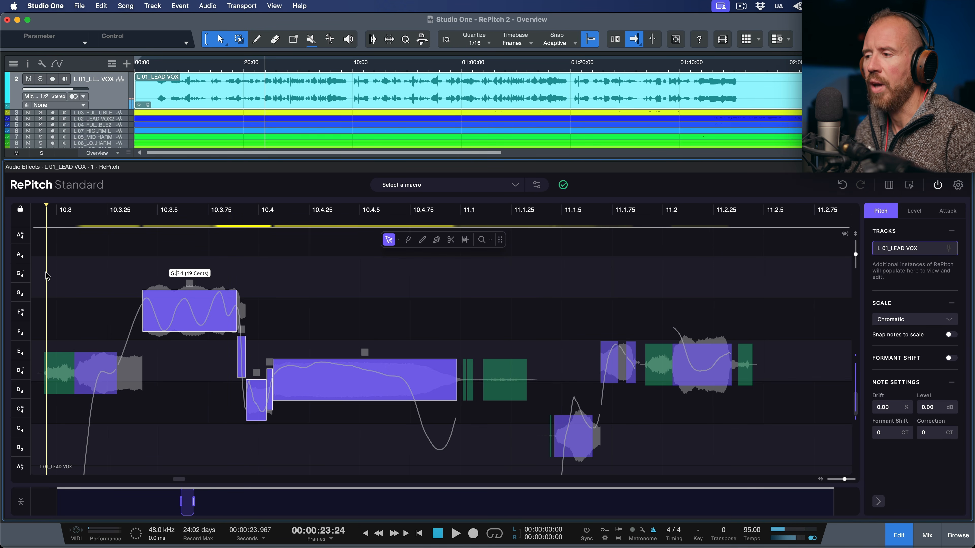
Reset the selected notes from about 10.3.25 to 11.1 to their original pitch and timing
{"action": "left_click", "coordinate": [384, 395]}
{"action": "right_click", "coordinate": [384, 396]}
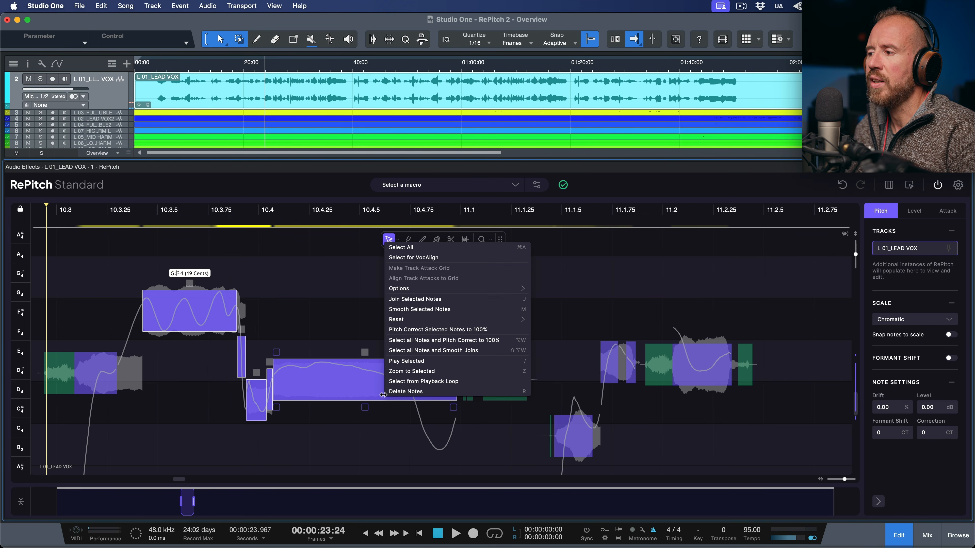
{"action": "mouse_move", "coordinate": [434, 319]}
{"action": "left_click", "coordinate": [561, 322]}
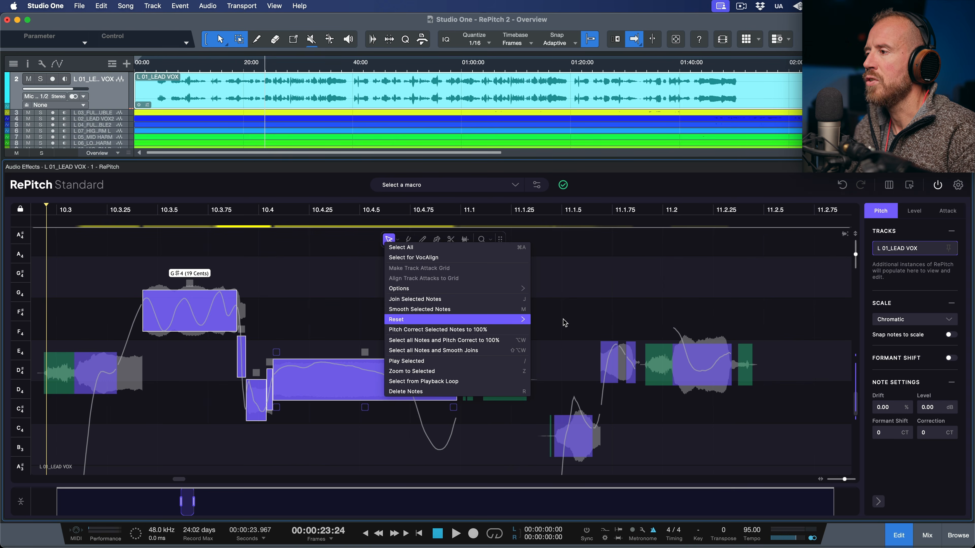
{"action": "left_click", "coordinate": [453, 303]}
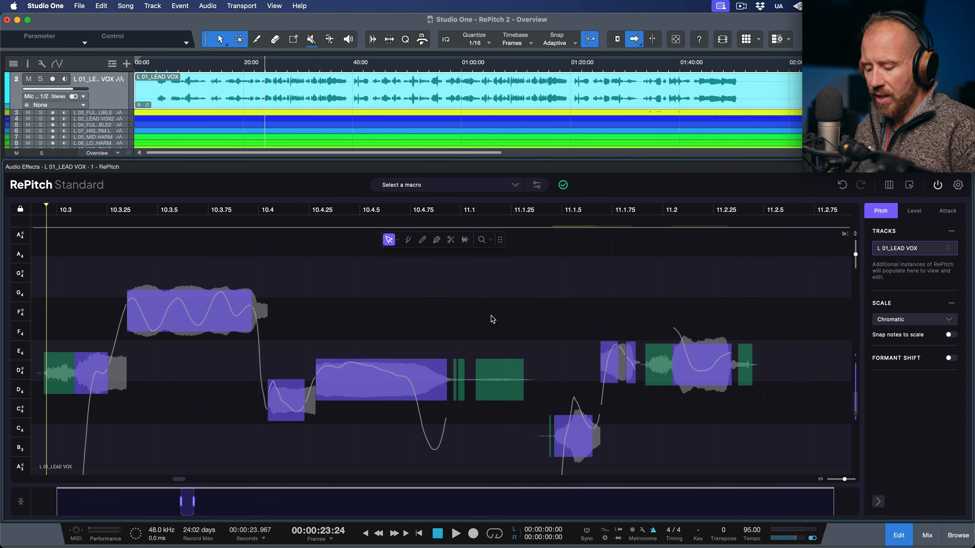
Use Center Note to set correction to 81.1% on the notes from about 13.4.5 to 14.2, and check the scale options
{"action": "scroll", "coordinate": [495, 315], "scroll_direction": "down", "scroll_amount": 5}
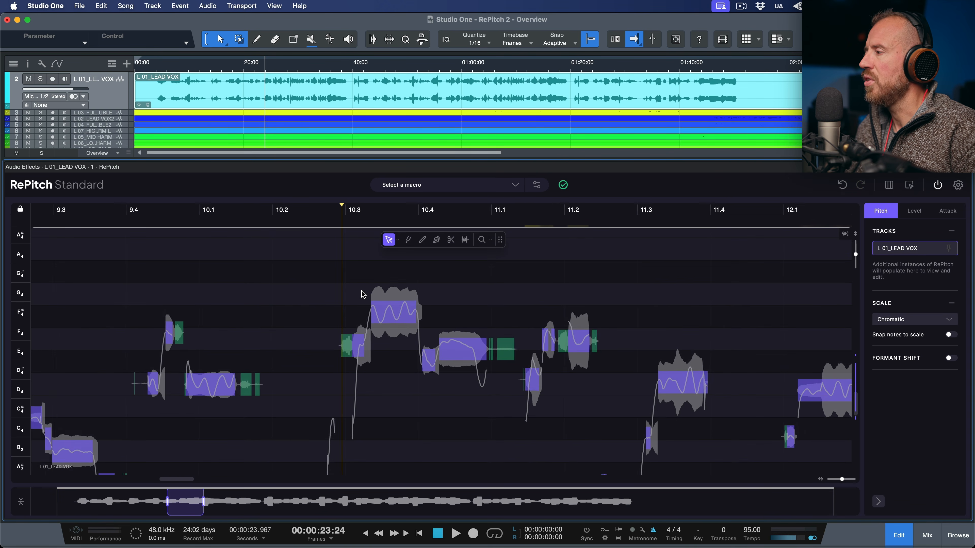
{"action": "scroll", "coordinate": [307, 295], "scroll_direction": "right", "scroll_amount": 5}
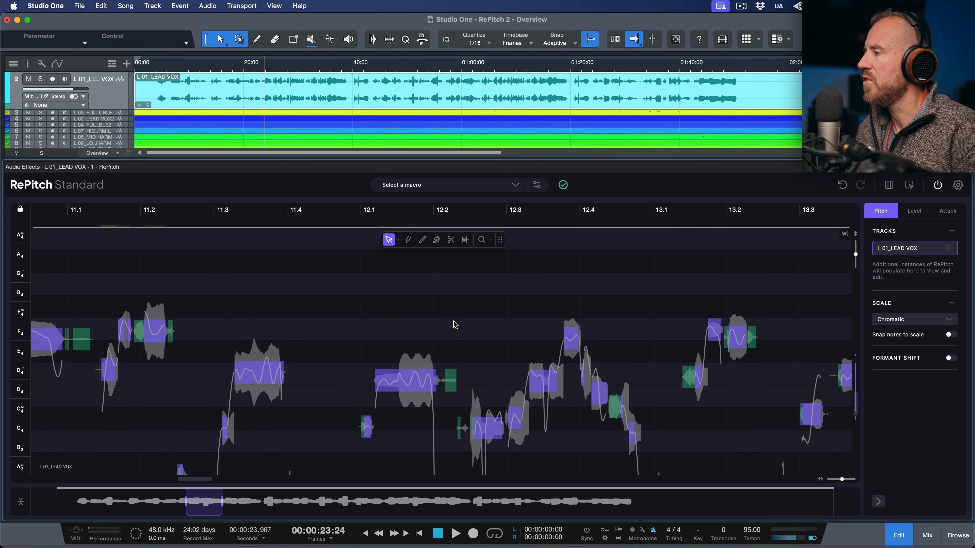
{"action": "scroll", "coordinate": [290, 300], "scroll_direction": "right", "scroll_amount": 4}
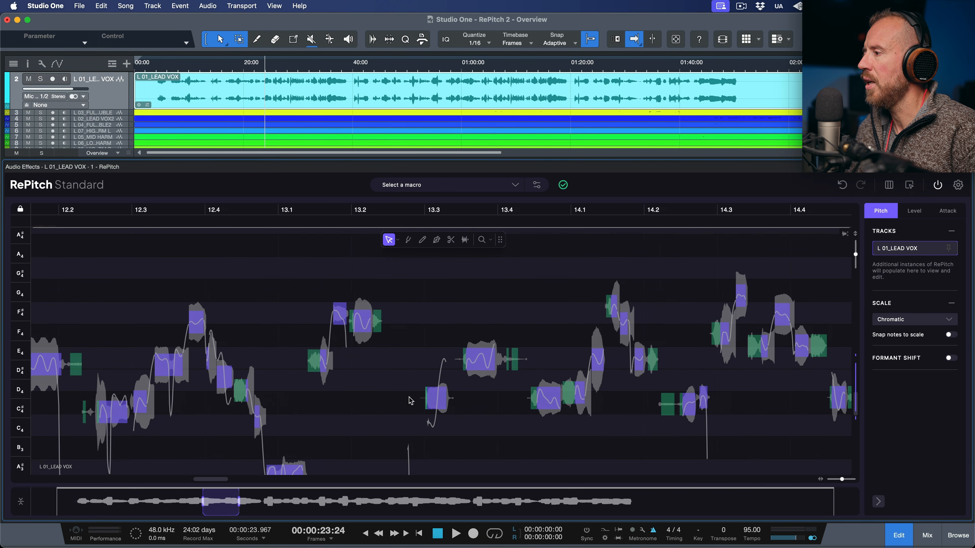
{"action": "scroll", "coordinate": [677, 343], "scroll_direction": "up", "scroll_amount": 5}
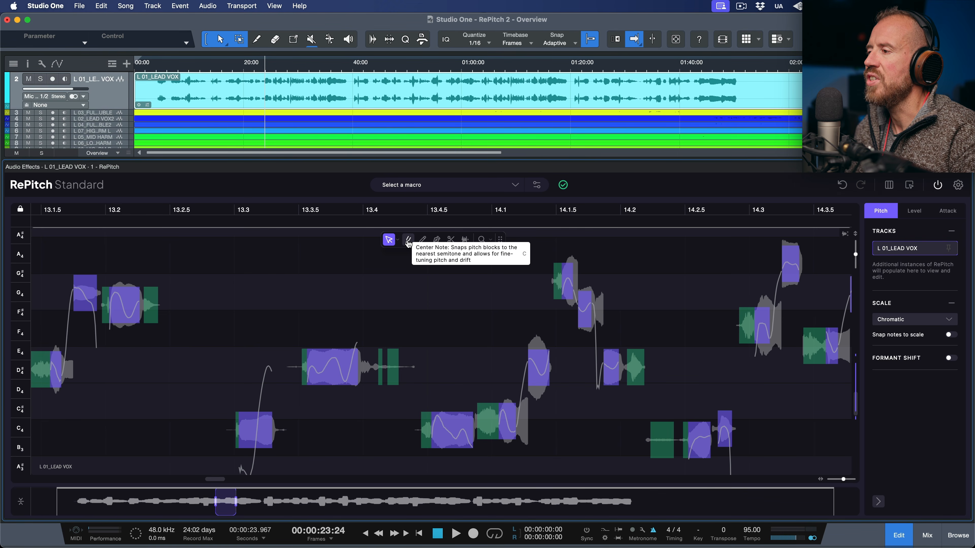
{"action": "left_click", "coordinate": [408, 241]}
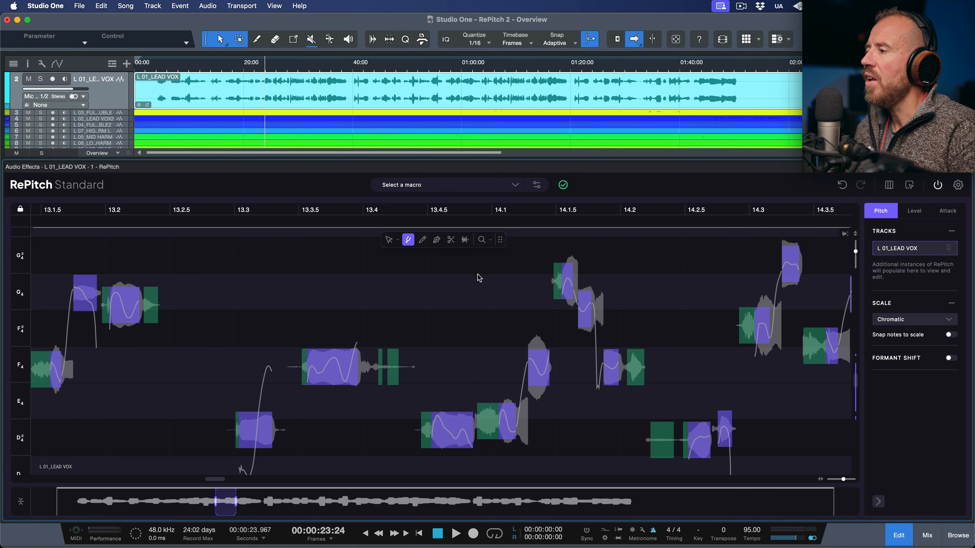
{"action": "left_click_drag", "start_coordinate": [440, 266], "coordinate": [612, 473]}
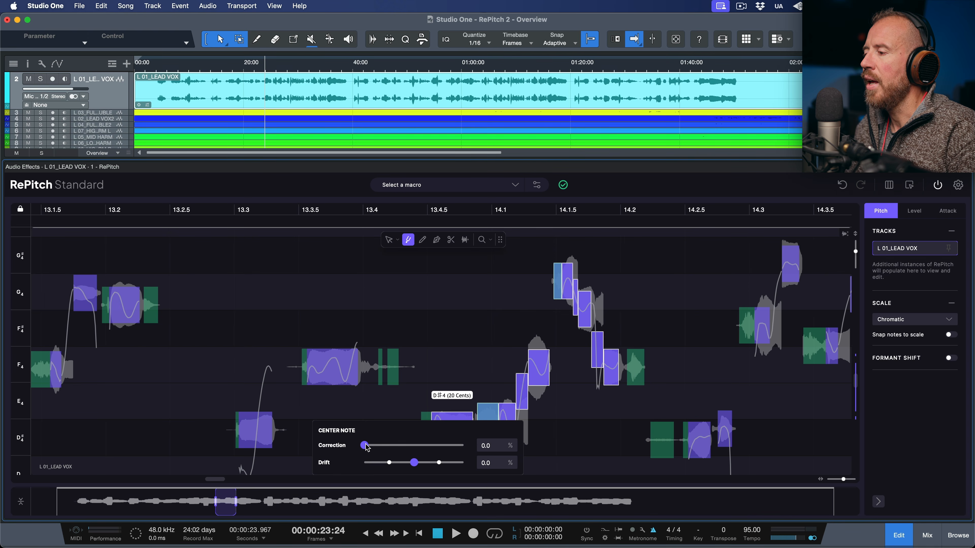
{"action": "left_click_drag", "start_coordinate": [367, 447], "coordinate": [446, 447]}
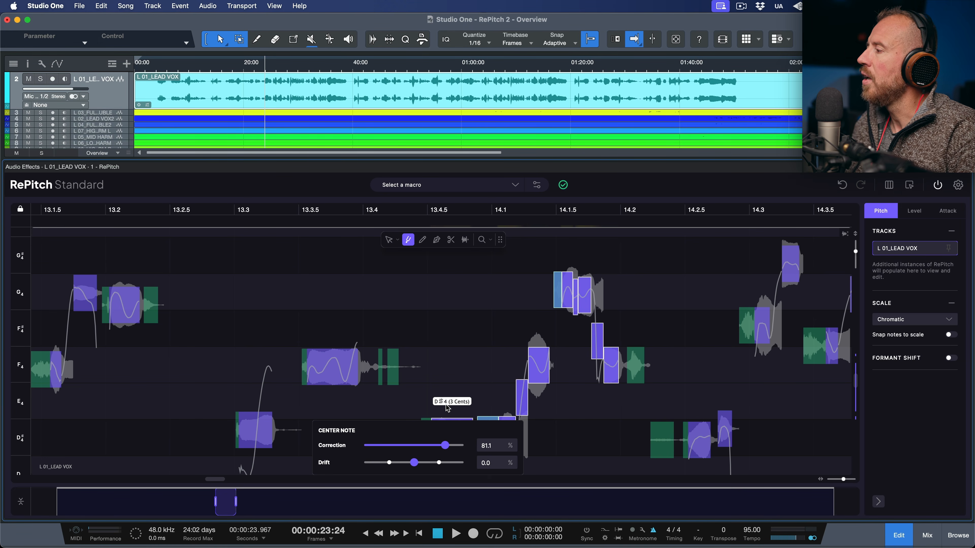
{"action": "left_click", "coordinate": [943, 323]}
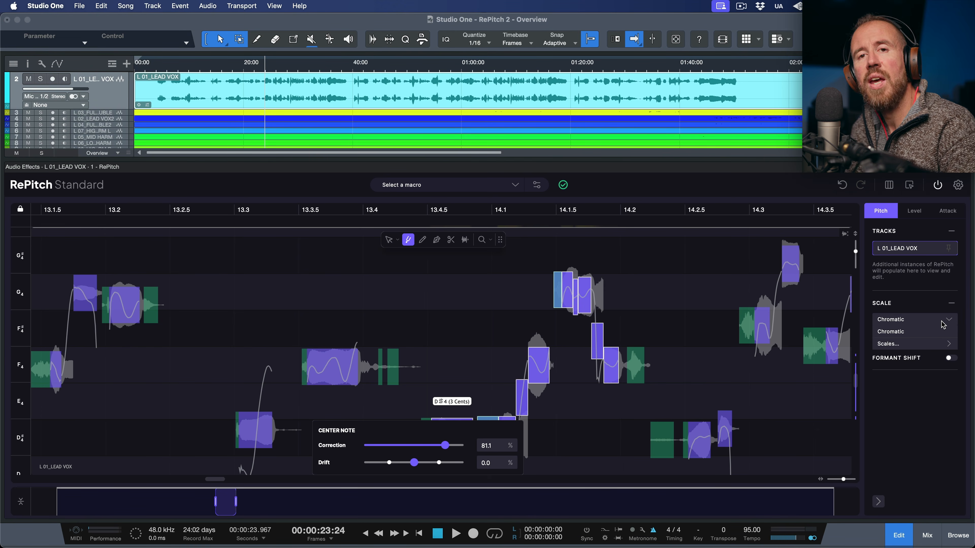
{"action": "left_click", "coordinate": [676, 352]}
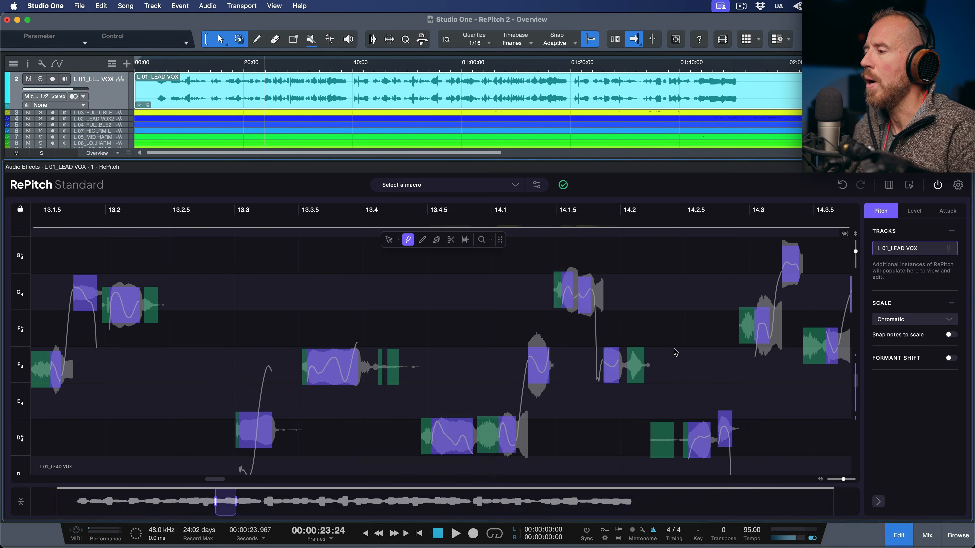
Try freehand redrawing of the pitch curve on the note after 13.4.5 and on the notes around 14.1 to 14.1.375, and undo both
{"action": "left_click", "coordinate": [423, 239]}
{"action": "scroll", "coordinate": [442, 338], "scroll_direction": "up", "scroll_amount": 5}
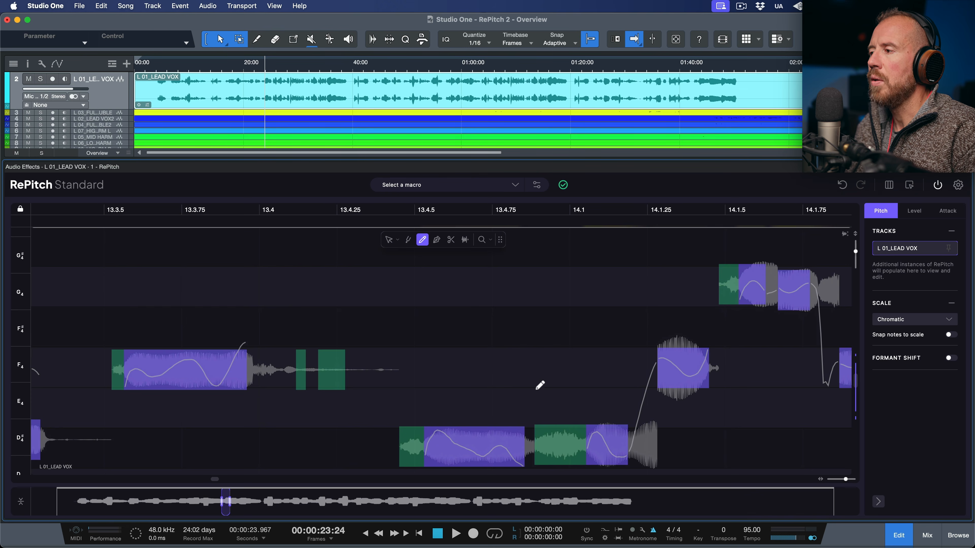
{"action": "scroll", "coordinate": [538, 382], "scroll_direction": "down", "scroll_amount": 4}
{"action": "scroll", "coordinate": [538, 382], "scroll_direction": "right", "scroll_amount": 4}
{"action": "scroll", "coordinate": [463, 320], "scroll_direction": "up", "scroll_amount": 5}
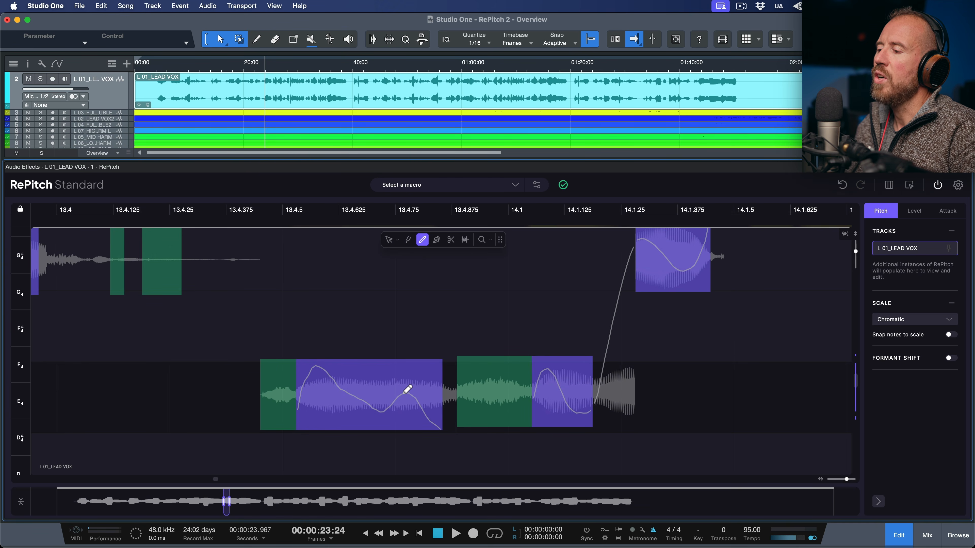
{"action": "left_click_drag", "start_coordinate": [407, 389], "coordinate": [452, 393]}
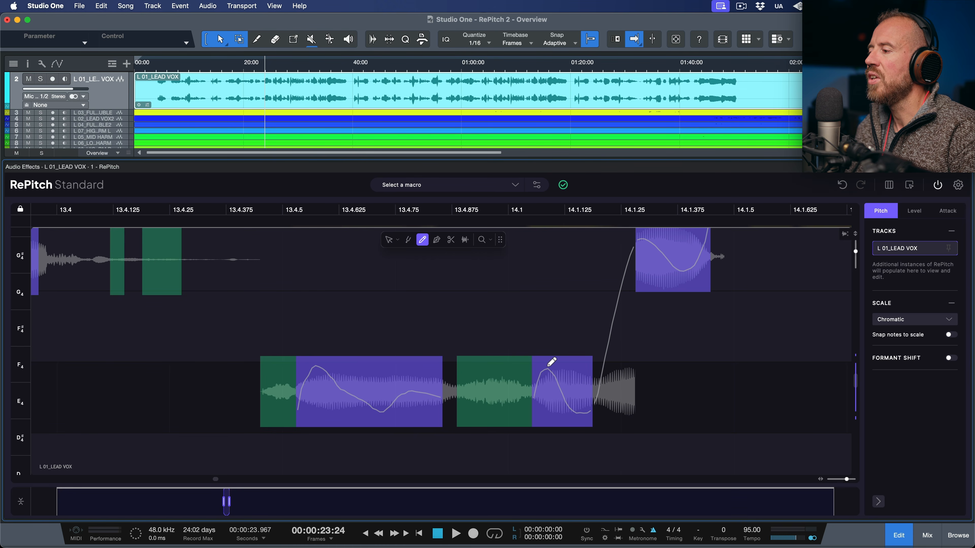
{"action": "left_click_drag", "start_coordinate": [534, 391], "coordinate": [709, 381]}
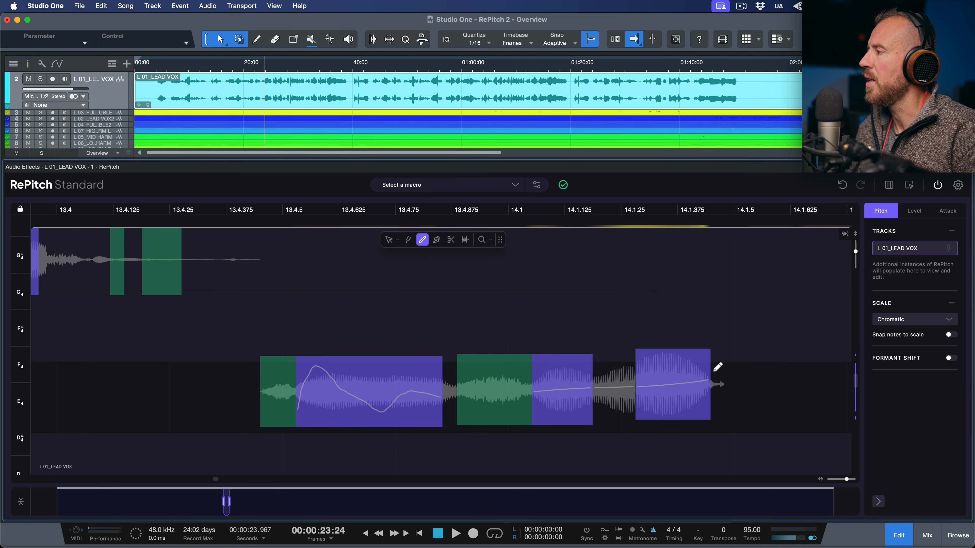
{"action": "left_click", "coordinate": [842, 186]}
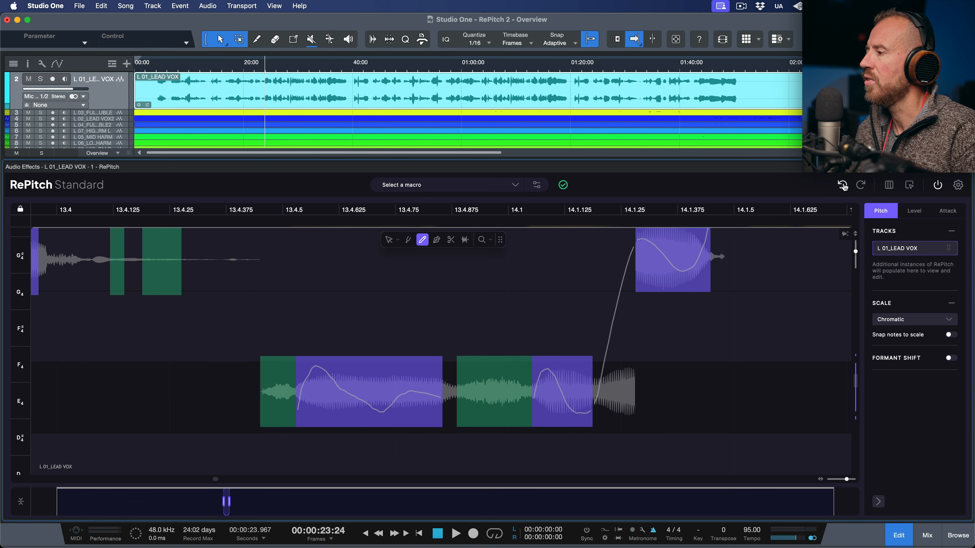
{"action": "left_click", "coordinate": [842, 186]}
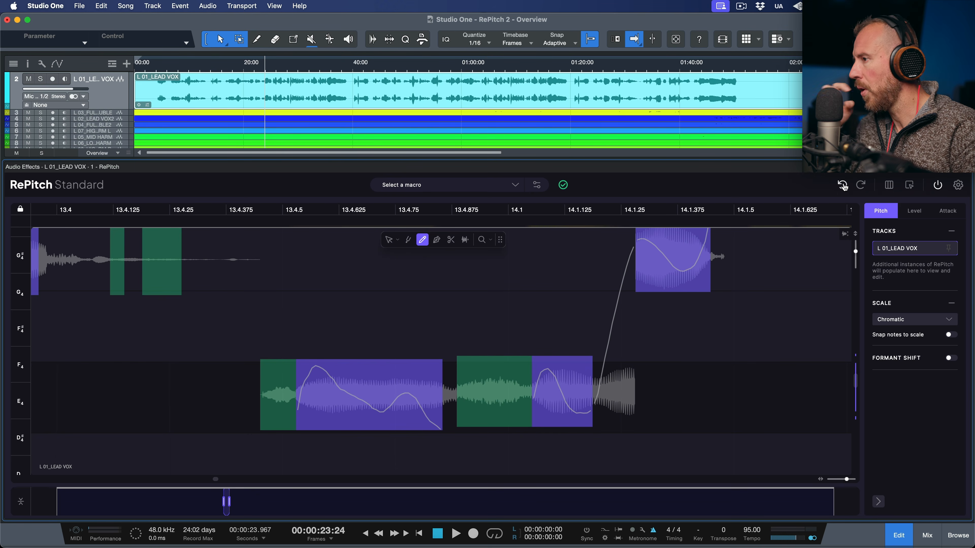
With the Pen tool, remove the pitch nodes from the curve of the long note between 12.1 and 12.2
{"action": "left_click", "coordinate": [438, 241]}
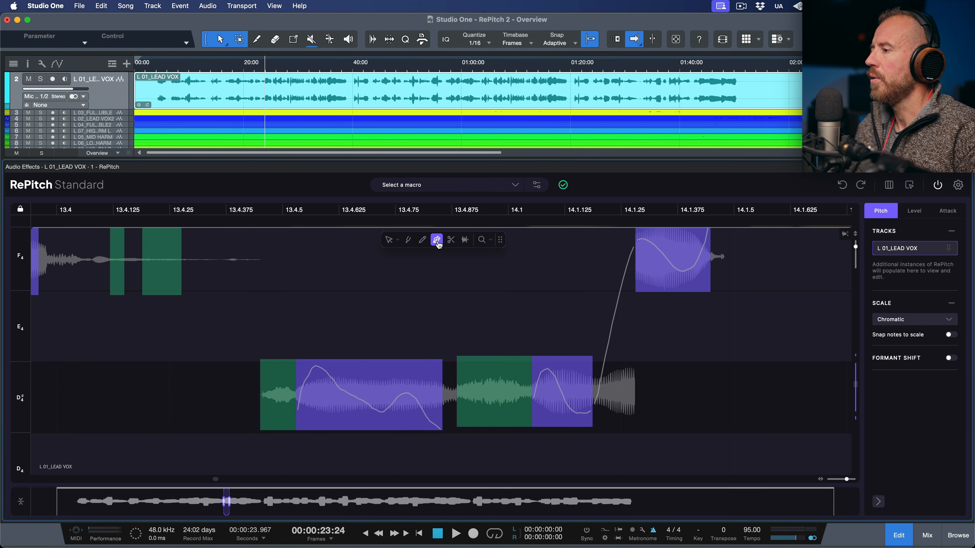
{"action": "left_click_drag", "start_coordinate": [541, 323], "coordinate": [395, 275]}
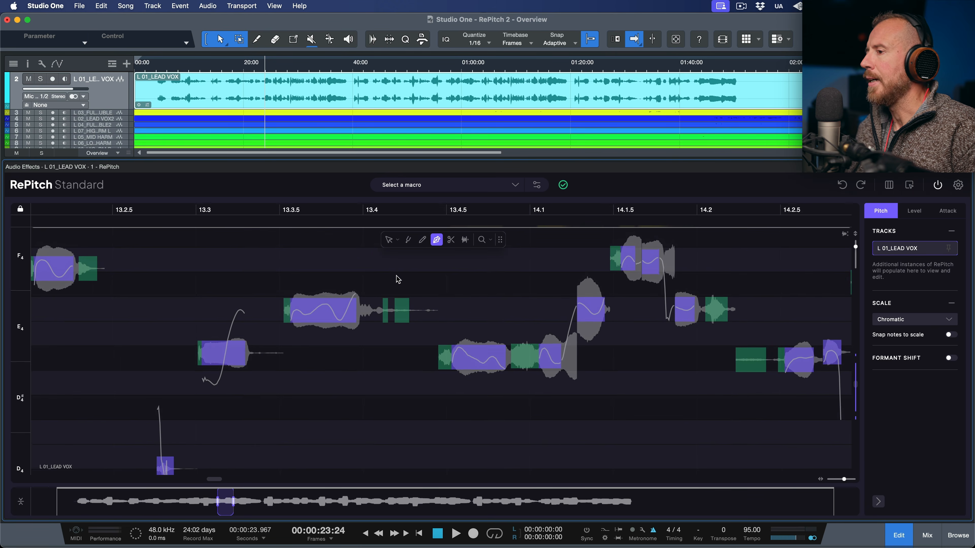
{"action": "left_click_drag", "start_coordinate": [298, 281], "coordinate": [581, 285]}
{"action": "left_click_drag", "start_coordinate": [365, 290], "coordinate": [534, 285]}
{"action": "left_click_drag", "start_coordinate": [352, 366], "coordinate": [533, 348]}
{"action": "left_click_drag", "start_coordinate": [431, 355], "coordinate": [448, 354]}
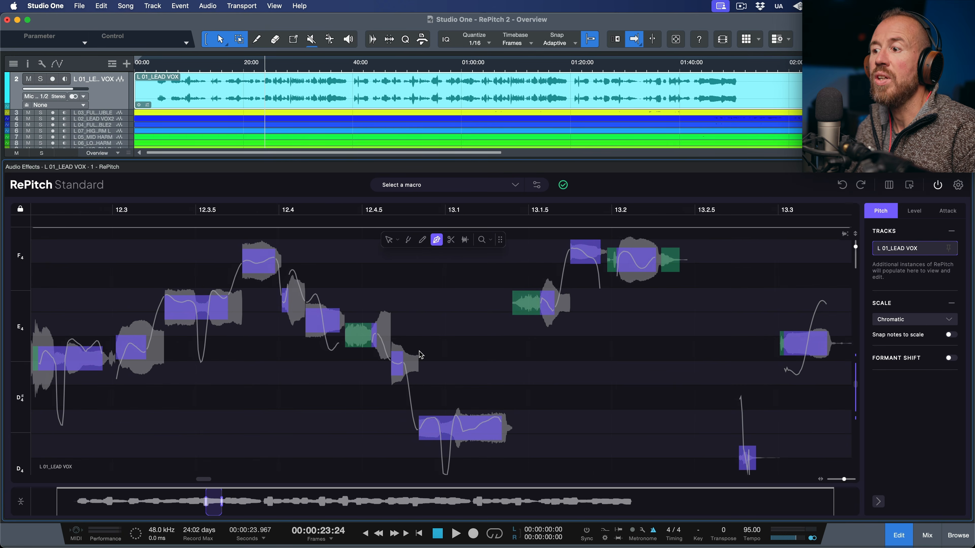
{"action": "left_click_drag", "start_coordinate": [342, 343], "coordinate": [694, 342]}
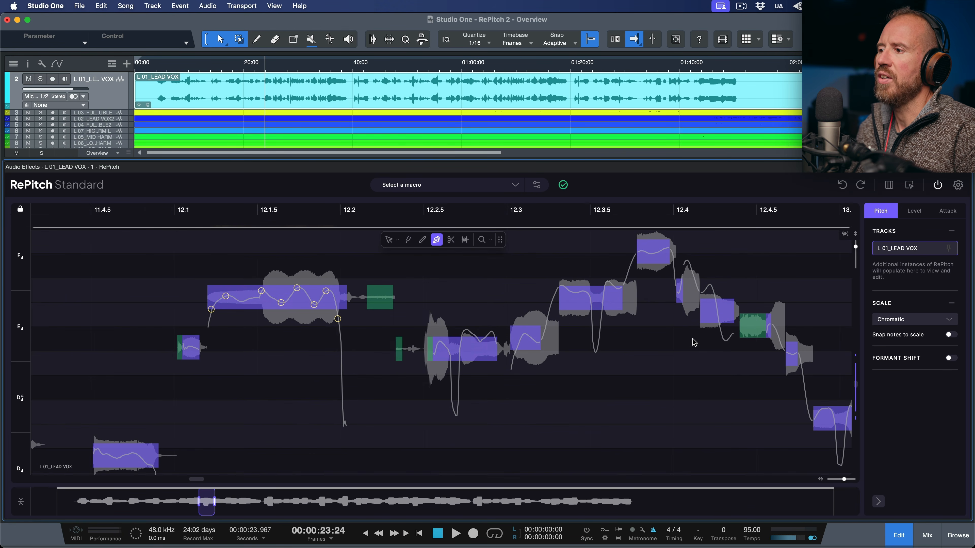
{"action": "left_click_drag", "start_coordinate": [318, 349], "coordinate": [465, 365]}
{"action": "left_click_drag", "start_coordinate": [627, 373], "coordinate": [654, 356]}
{"action": "left_click_drag", "start_coordinate": [600, 311], "coordinate": [623, 391]}
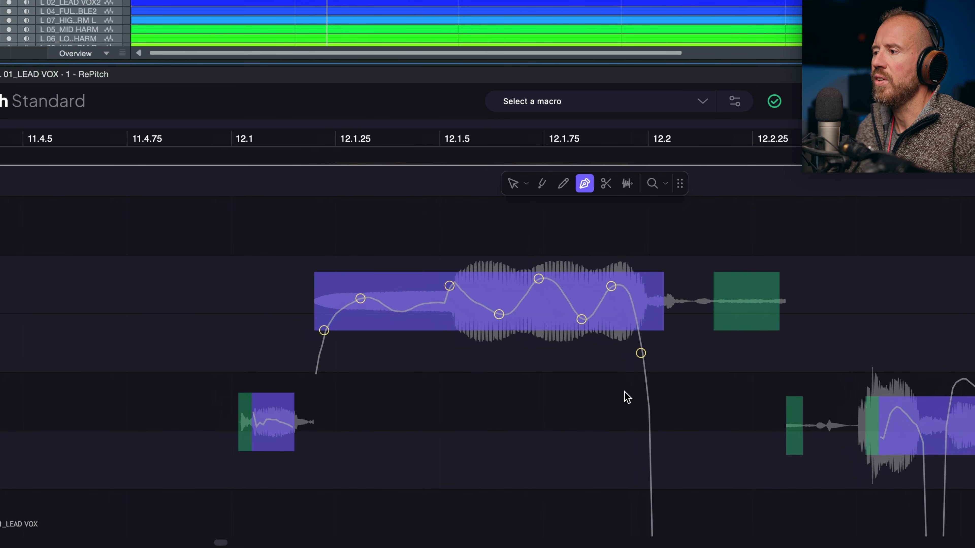
{"action": "left_click", "coordinate": [582, 319]}
{"action": "left_click", "coordinate": [611, 286]}
{"action": "left_click", "coordinate": [640, 352]}
{"action": "left_click", "coordinate": [538, 277]}
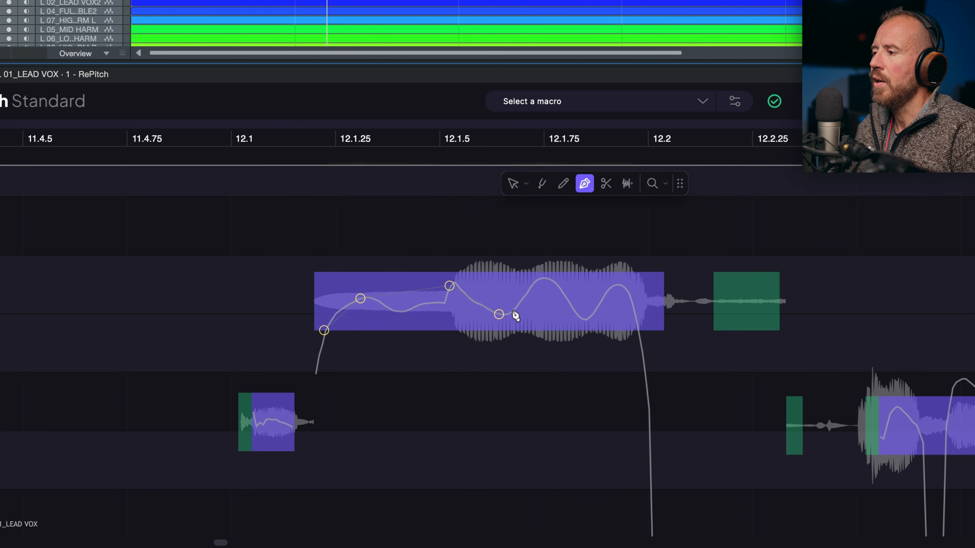
{"action": "left_click", "coordinate": [496, 312]}
{"action": "left_click", "coordinate": [449, 286]}
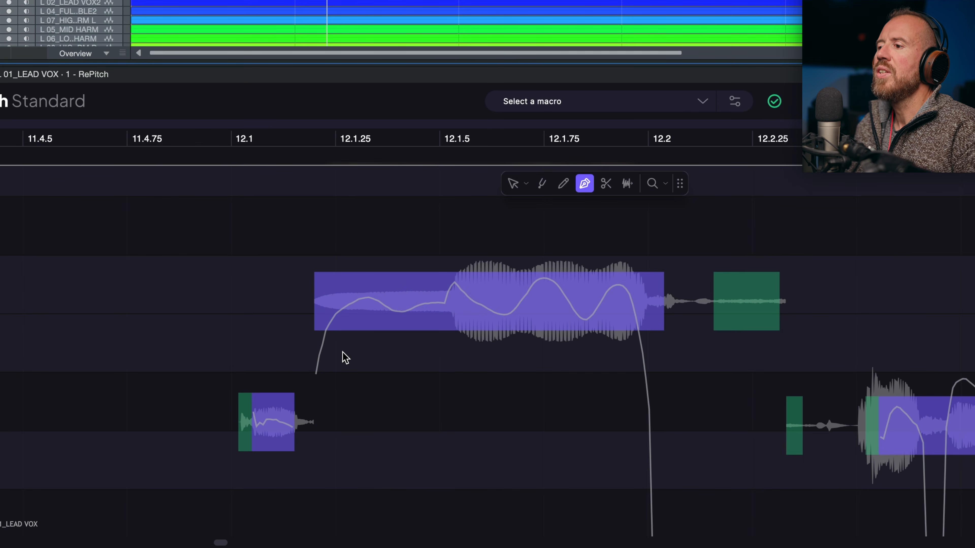
Add nodes at the start, last dip and end of that note's pitch curve, and pull the dip's node slightly lower
{"action": "left_click", "coordinate": [359, 299]}
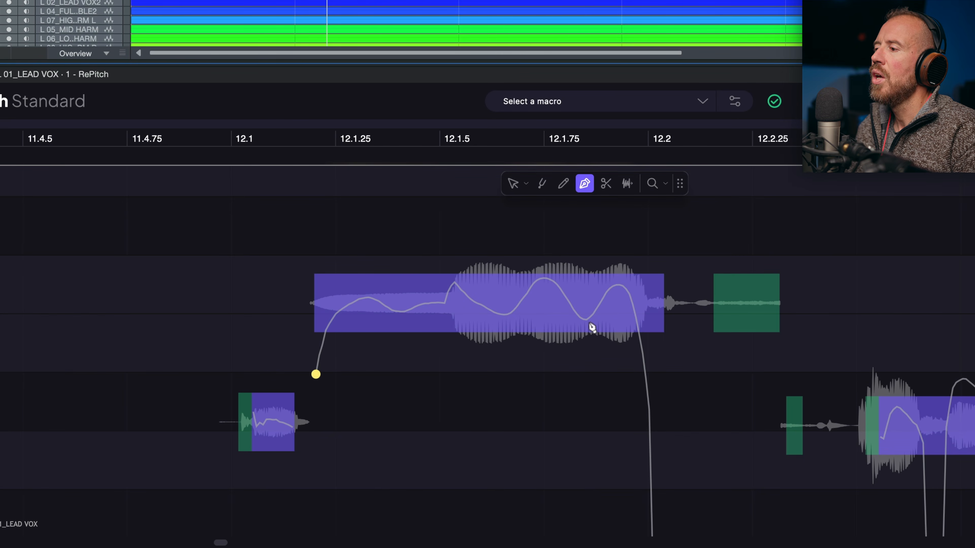
{"action": "left_click", "coordinate": [581, 319]}
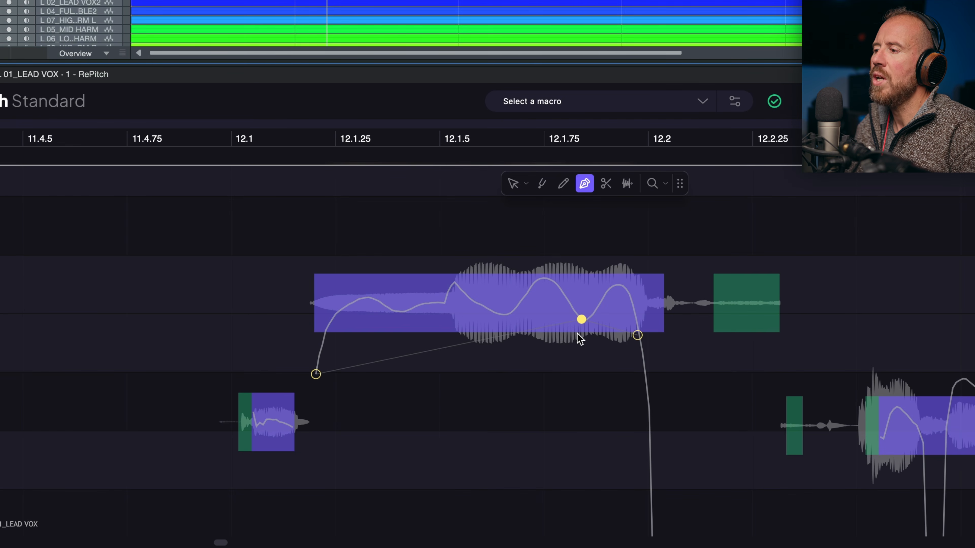
{"action": "mouse_move", "coordinate": [581, 319]}
{"action": "left_mouse_down"}
{"action": "mouse_move", "coordinate": [581, 328]}
{"action": "mouse_move", "coordinate": [581, 307]}
{"action": "mouse_move", "coordinate": [581, 322]}
{"action": "left_mouse_up"}
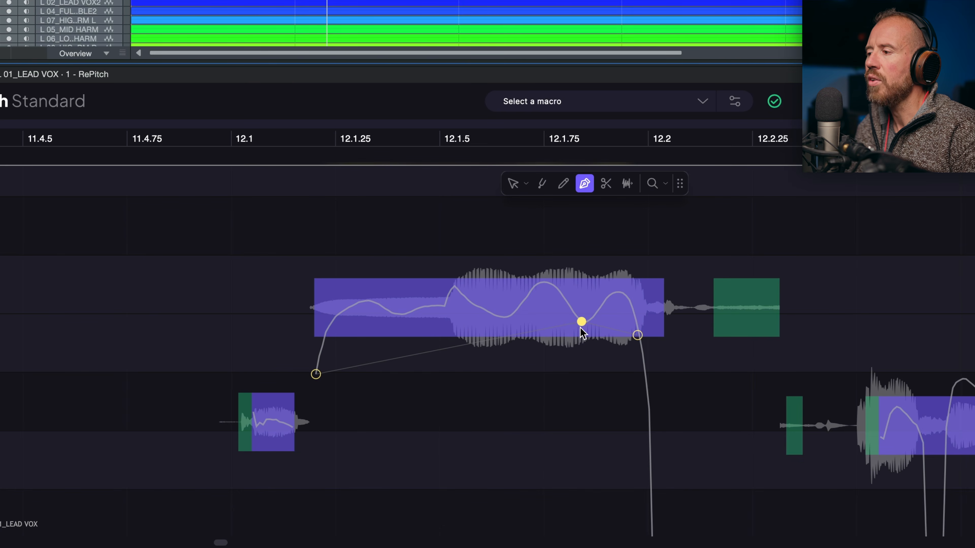
{"action": "left_click_drag", "start_coordinate": [581, 322], "coordinate": [581, 328]}
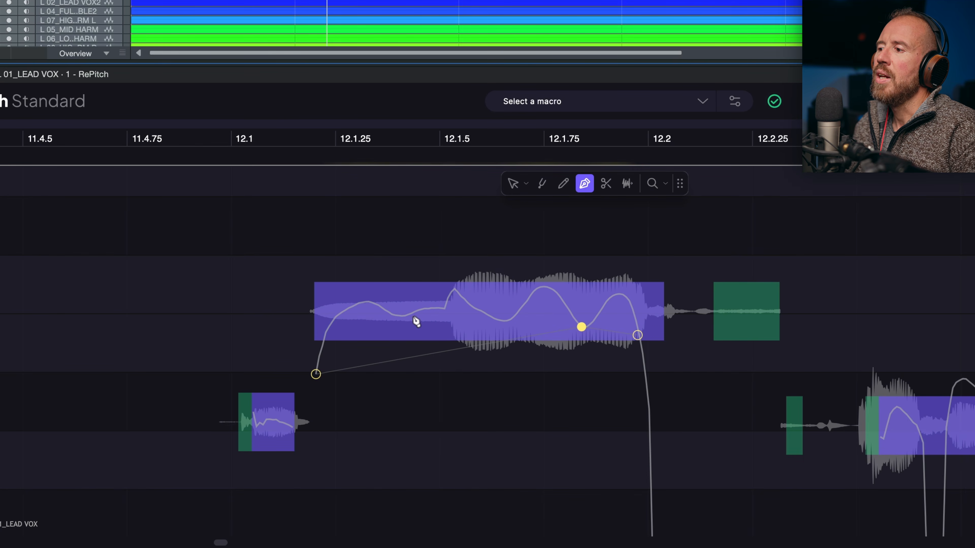
Add pitch nodes at about 12.1.65, 12.1.4 and 12.1.5, and pull the 12.1.4 node slightly lower
{"action": "left_click", "coordinate": [502, 321]}
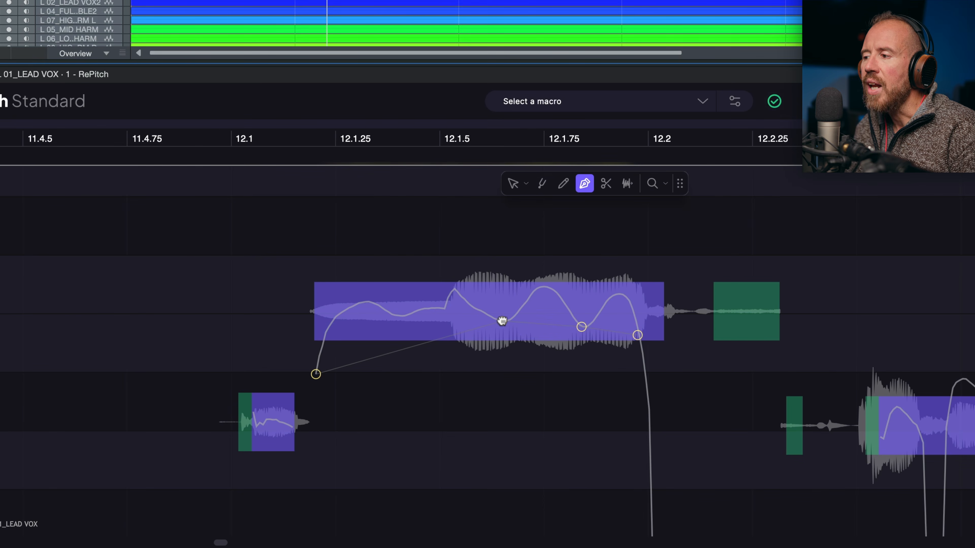
{"action": "left_click", "coordinate": [396, 316]}
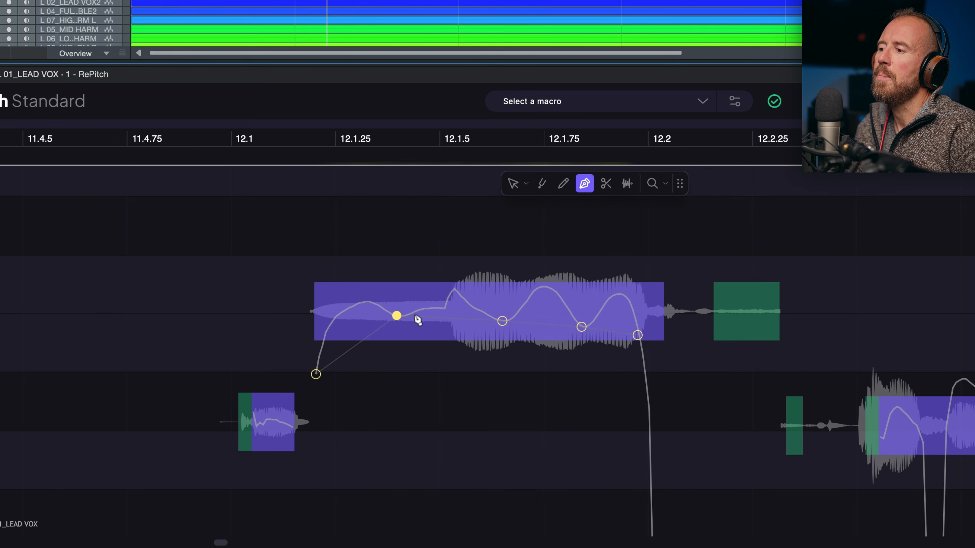
{"action": "left_click", "coordinate": [449, 292]}
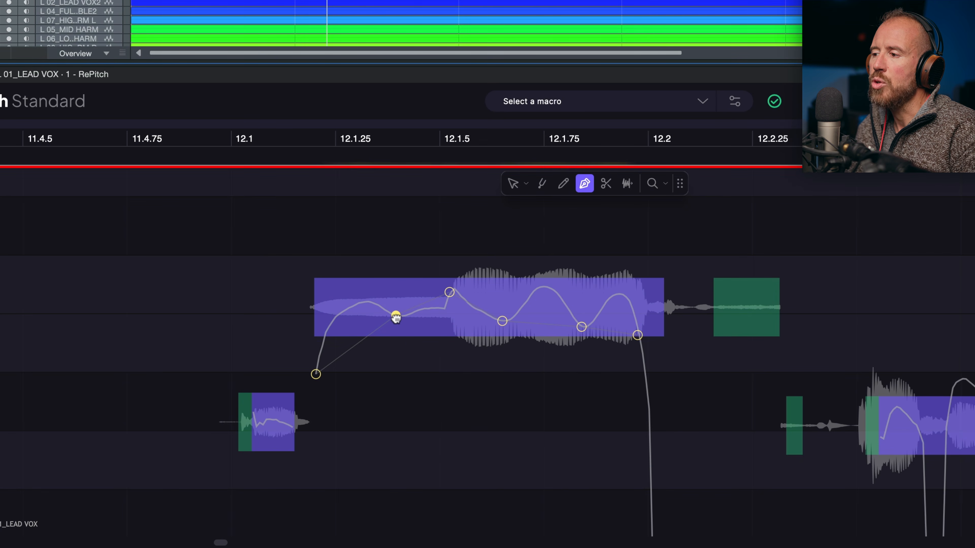
{"action": "left_click_drag", "start_coordinate": [396, 316], "coordinate": [396, 323]}
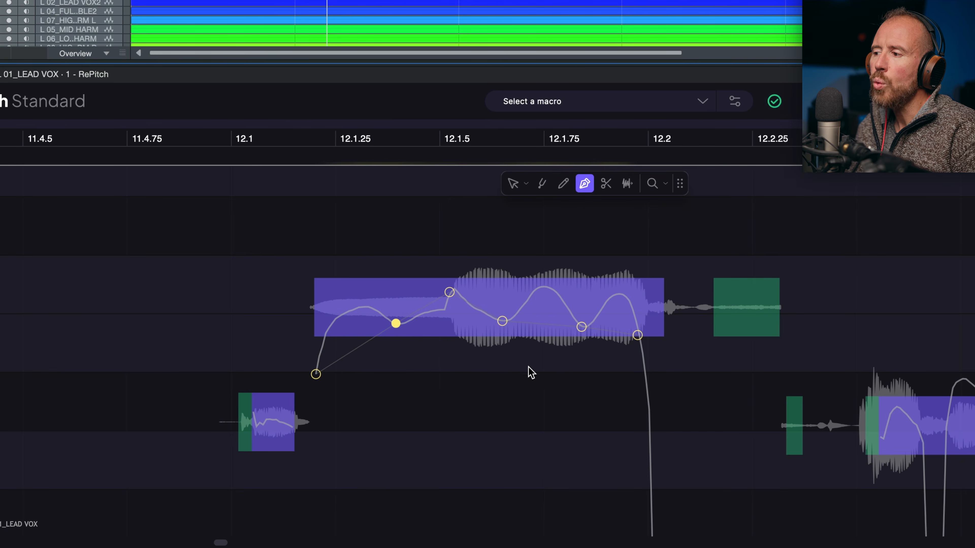
Pull the pitch nodes at the last two dips of the long note between 12.1 and 12.2 slightly lower together
{"action": "left_click", "coordinate": [502, 321], "text": "shift"}
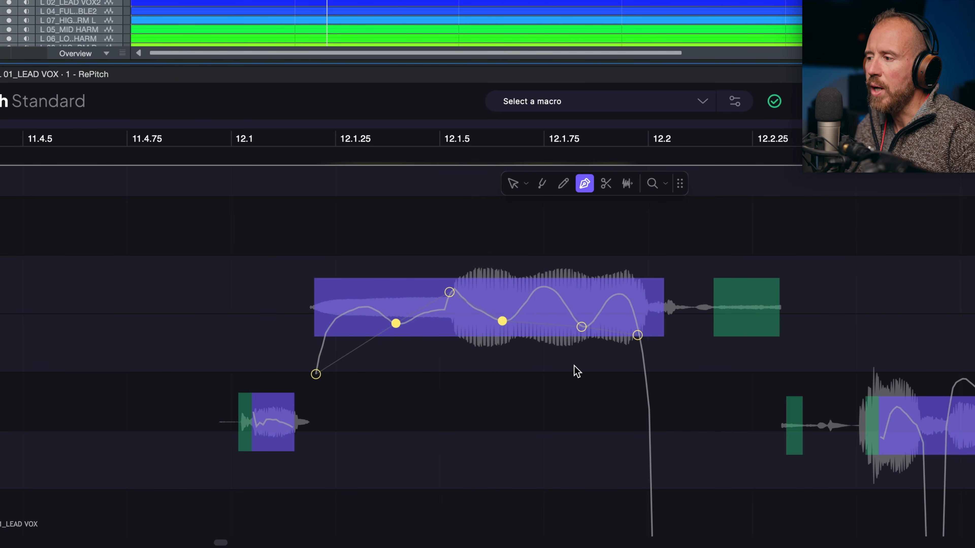
{"action": "left_click_drag", "start_coordinate": [572, 364], "coordinate": [583, 365]}
{"action": "left_click_drag", "start_coordinate": [672, 378], "coordinate": [595, 379]}
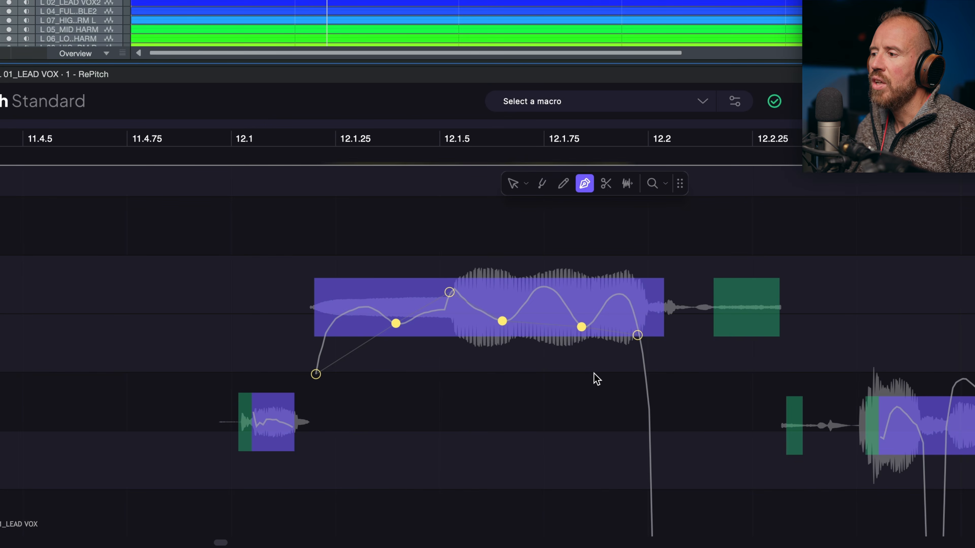
{"action": "left_click_drag", "start_coordinate": [501, 321], "coordinate": [501, 329]}
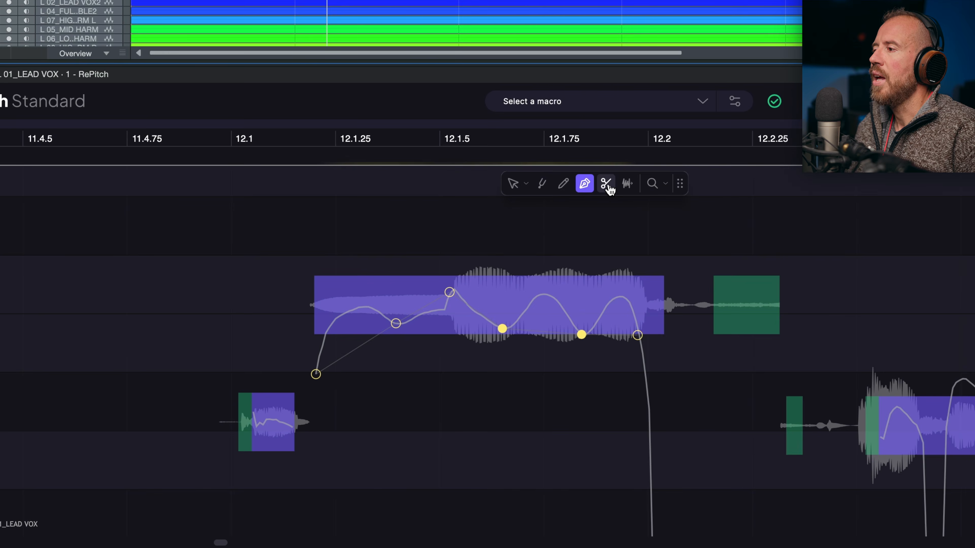
Split the long note between 16.1 and 16.2 at about 16.1.65 with the scissors tool
{"action": "left_click", "coordinate": [610, 188]}
{"action": "left_click_drag", "start_coordinate": [887, 288], "coordinate": [704, 255]}
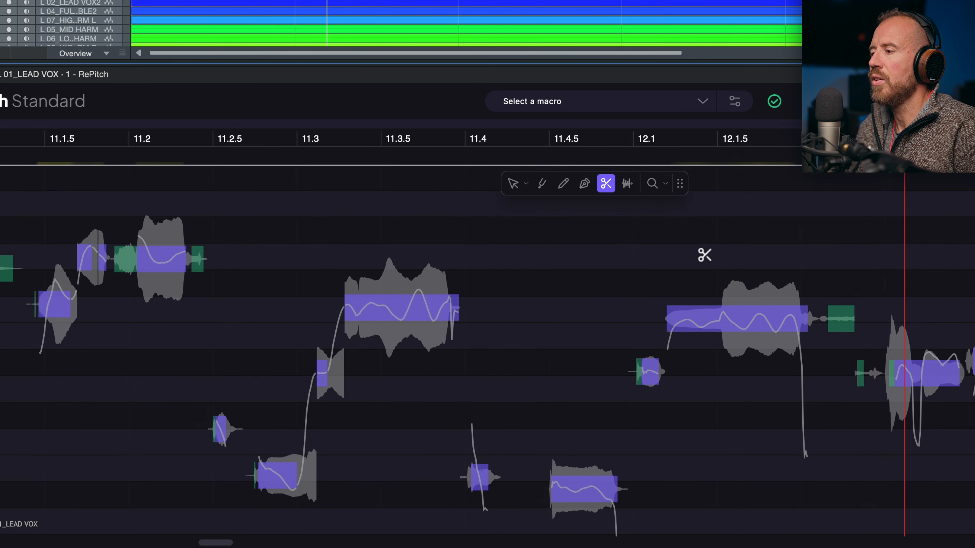
{"action": "left_click_drag", "start_coordinate": [945, 307], "coordinate": [501, 302]}
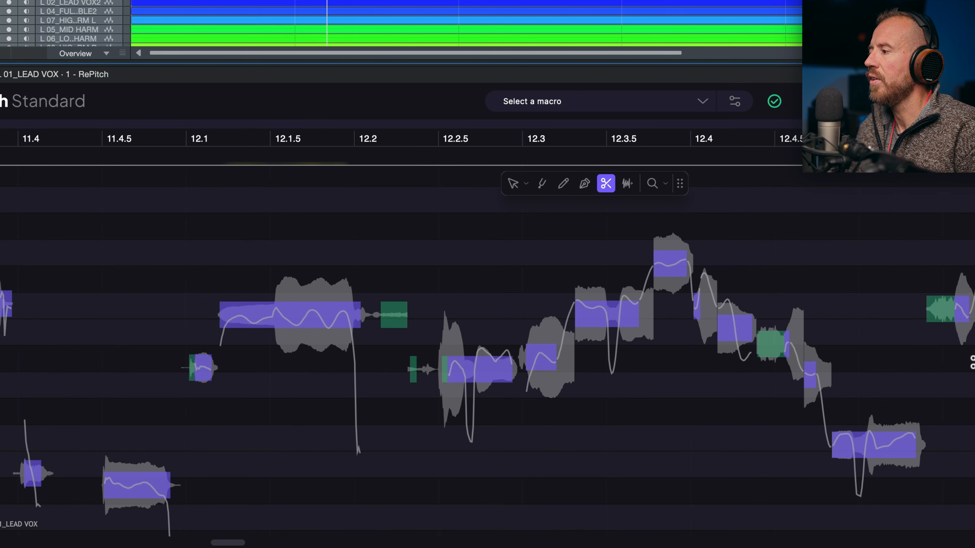
{"action": "left_click_drag", "start_coordinate": [974, 360], "coordinate": [545, 329]}
{"action": "left_click_drag", "start_coordinate": [902, 375], "coordinate": [864, 377]}
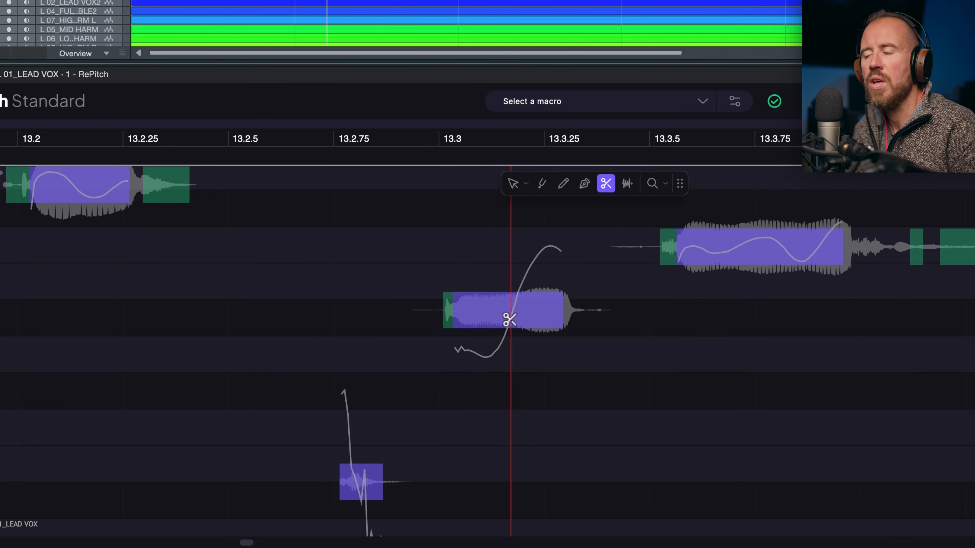
{"action": "left_click_drag", "start_coordinate": [902, 375], "coordinate": [733, 369]}
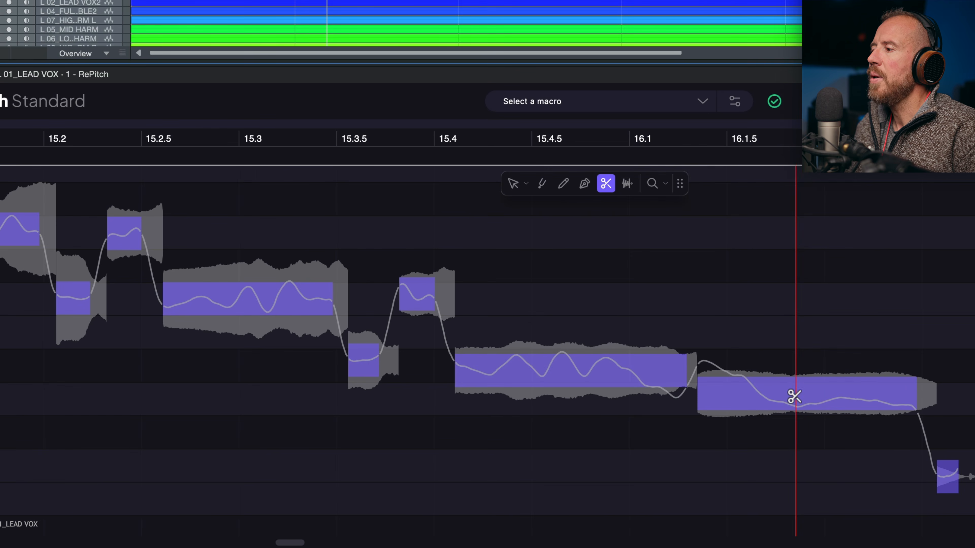
{"action": "left_click", "coordinate": [754, 402]}
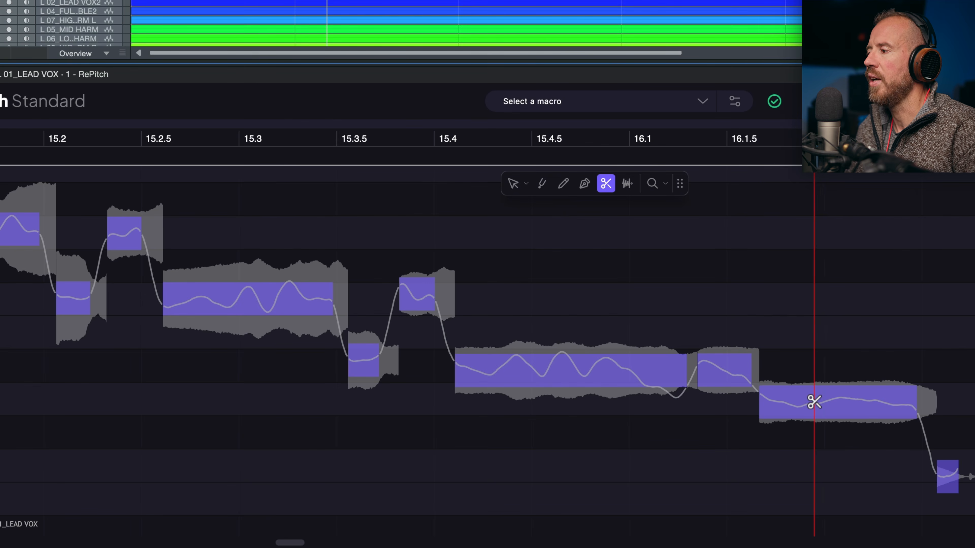
With the single-edit Selector, raise the second part of the split note to D♯4 (-40 Cents)
{"action": "left_click", "coordinate": [513, 184]}
{"action": "left_click", "coordinate": [851, 402]}
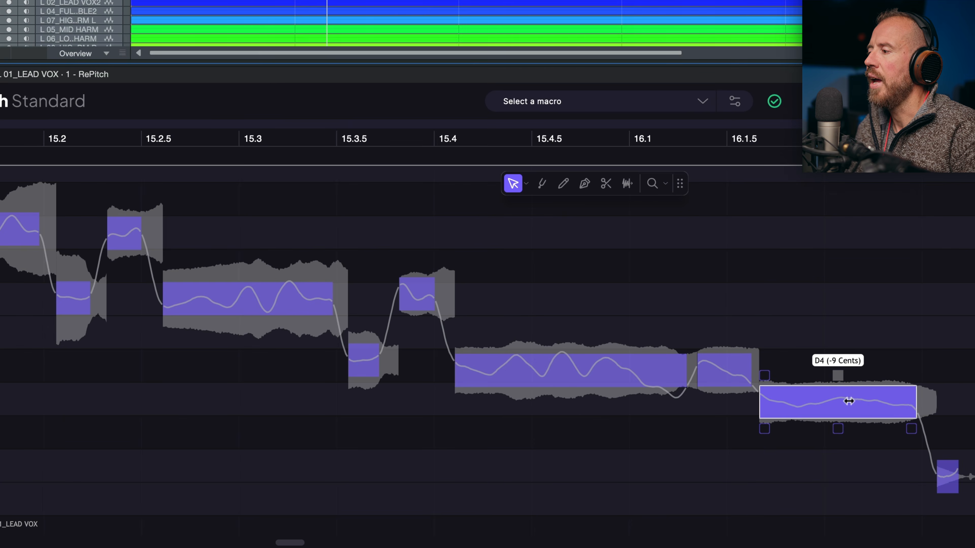
{"action": "left_click", "coordinate": [525, 183]}
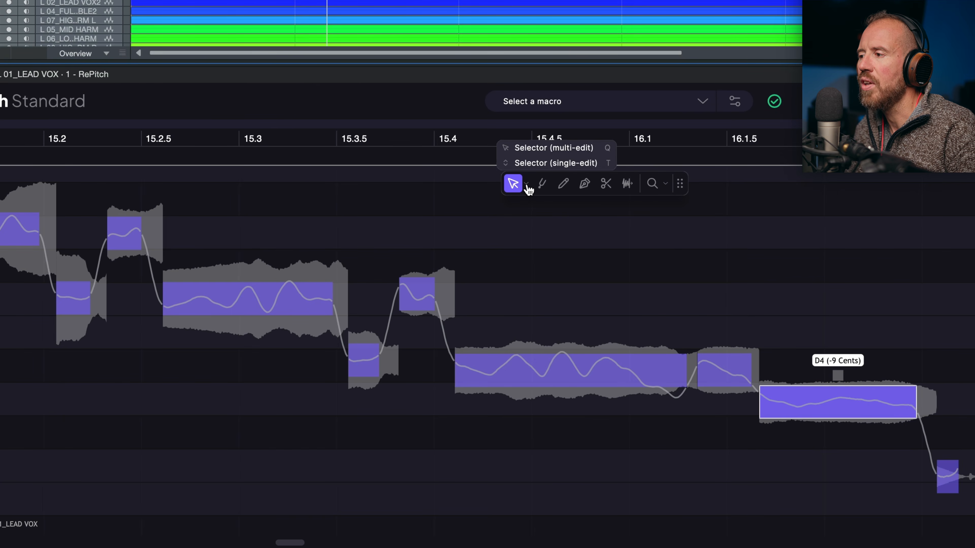
{"action": "left_click", "coordinate": [562, 164]}
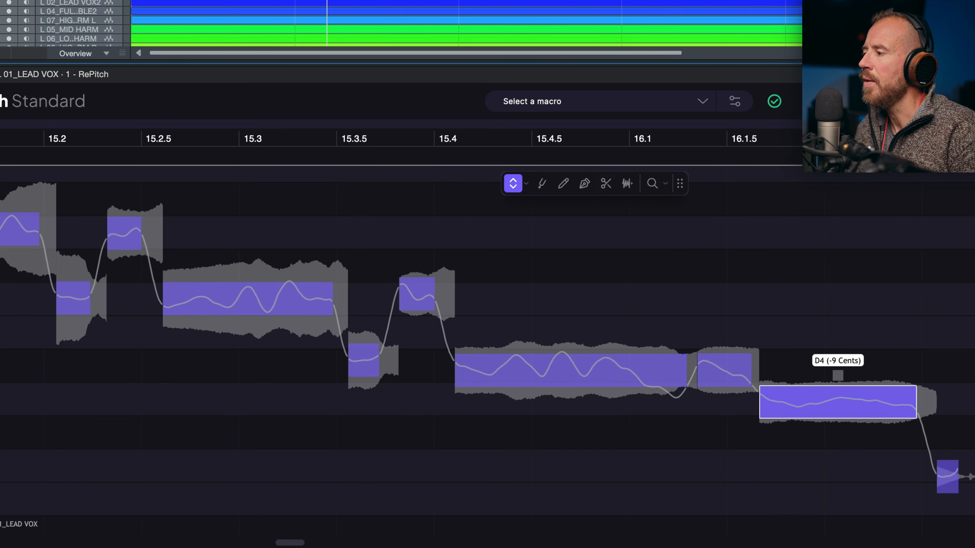
{"action": "left_click_drag", "start_coordinate": [837, 399], "coordinate": [839, 376]}
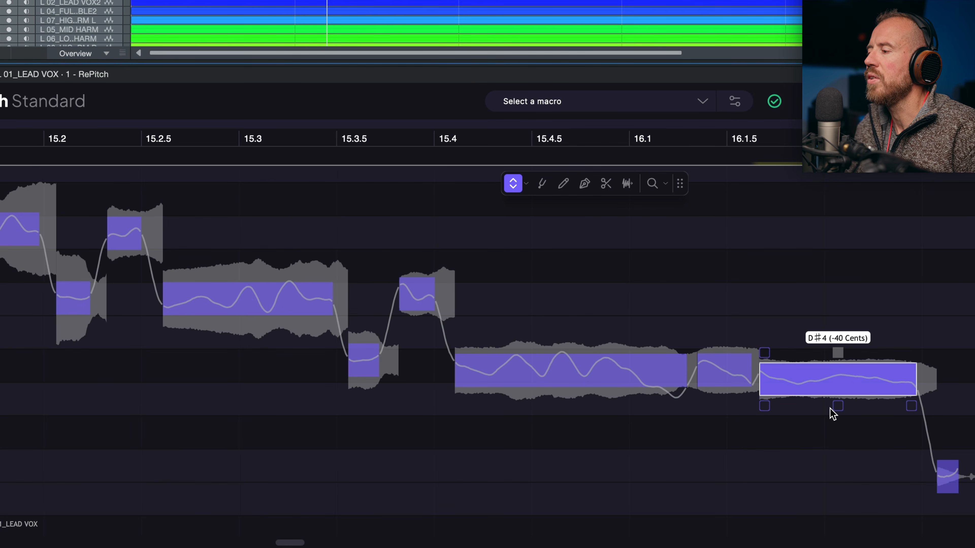
Apply Center Note to the raised note after 16.1.5 with Correction at 53.2%
{"action": "scroll", "coordinate": [798, 415], "scroll_direction": "up", "scroll_amount": 5}
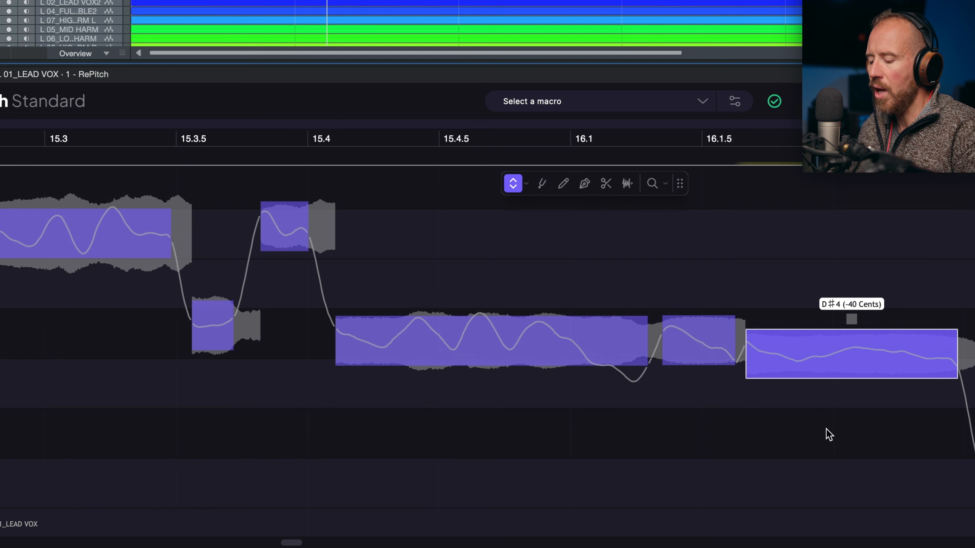
{"action": "key", "text": "2"}
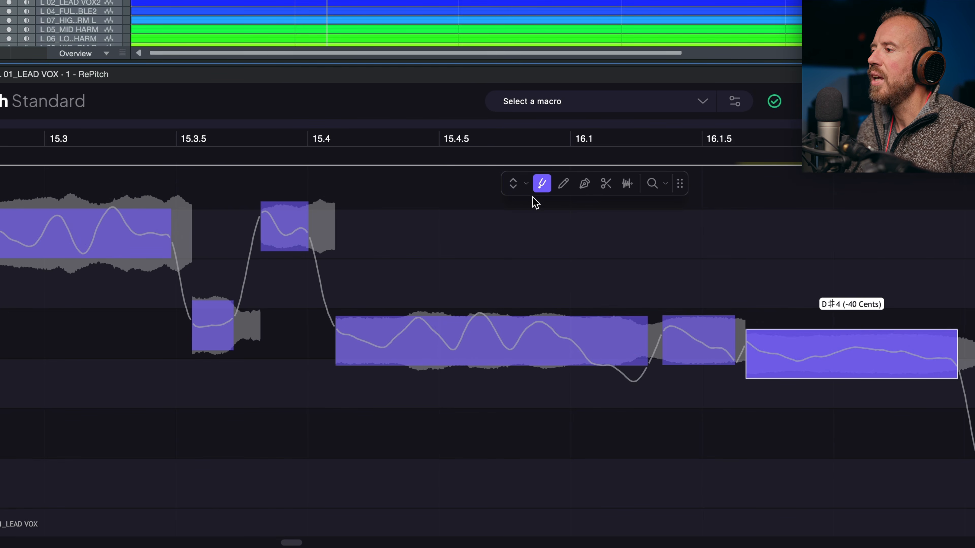
{"action": "left_click", "coordinate": [513, 184]}
{"action": "left_click", "coordinate": [542, 184]}
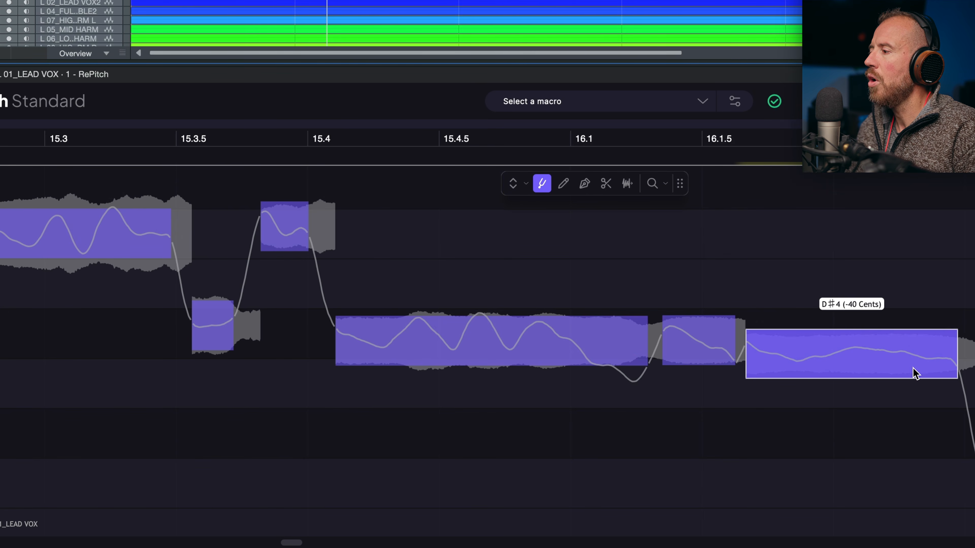
{"action": "left_click", "coordinate": [866, 331]}
{"action": "left_click_drag", "start_coordinate": [884, 494], "coordinate": [846, 495]}
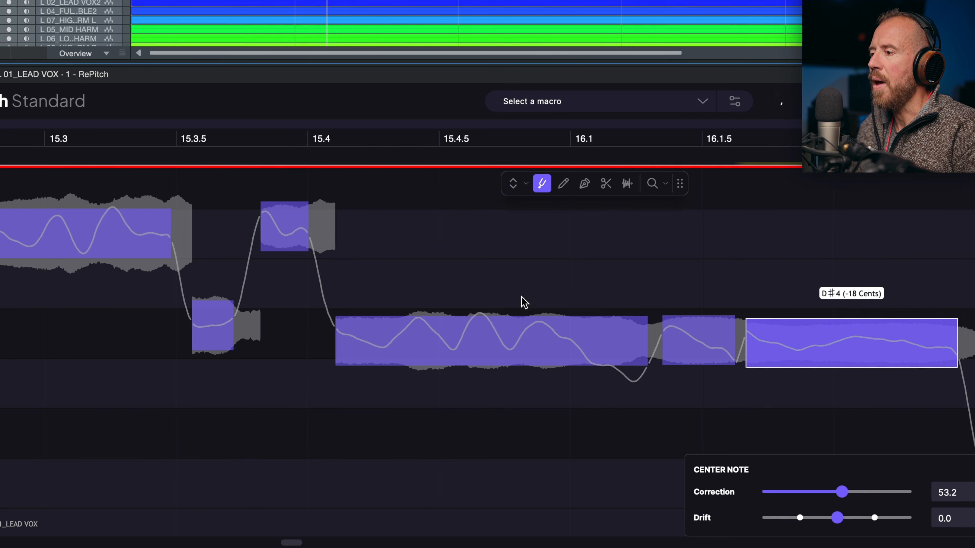
Reduce the pitch variation of the long note starting at 15.4 and redraw a smoother pitch curve from about 16.1.1 to 16.1.7
{"action": "left_click", "coordinate": [521, 338]}
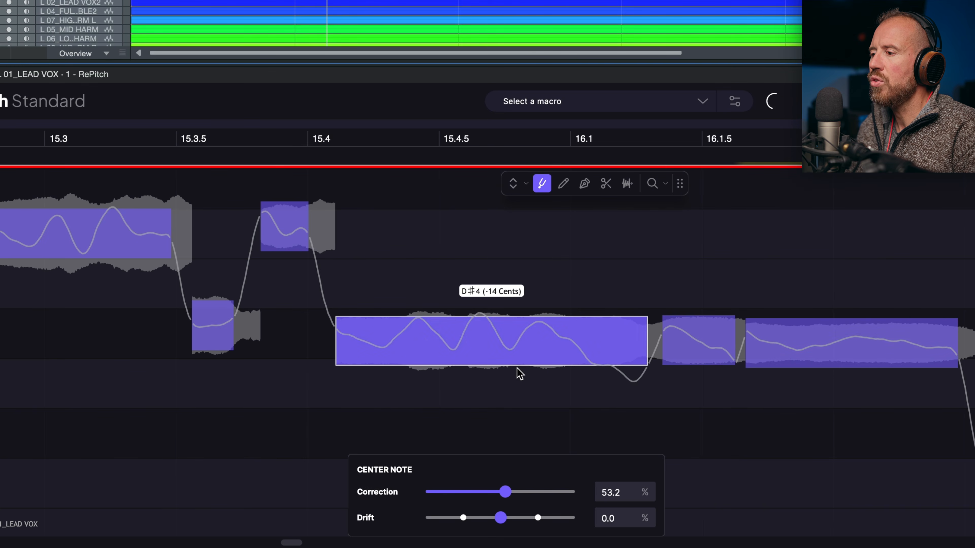
{"action": "left_click", "coordinate": [513, 183]}
{"action": "left_click", "coordinate": [540, 231]}
{"action": "left_click", "coordinate": [464, 331]}
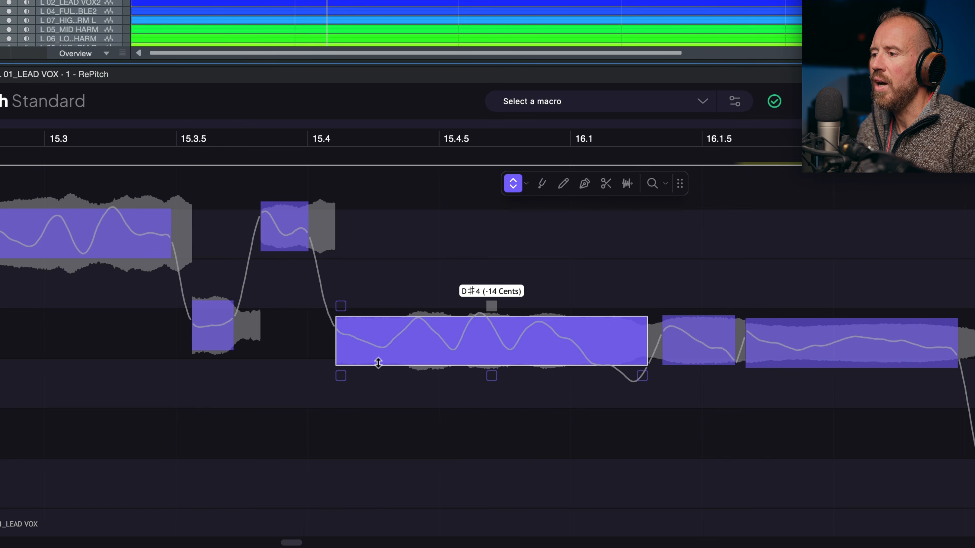
{"action": "mouse_move", "coordinate": [341, 377]}
{"action": "left_mouse_down"}
{"action": "mouse_move", "coordinate": [343, 356]}
{"action": "mouse_move", "coordinate": [344, 364]}
{"action": "left_mouse_up"}
{"action": "left_click_drag", "start_coordinate": [493, 310], "coordinate": [494, 325]}
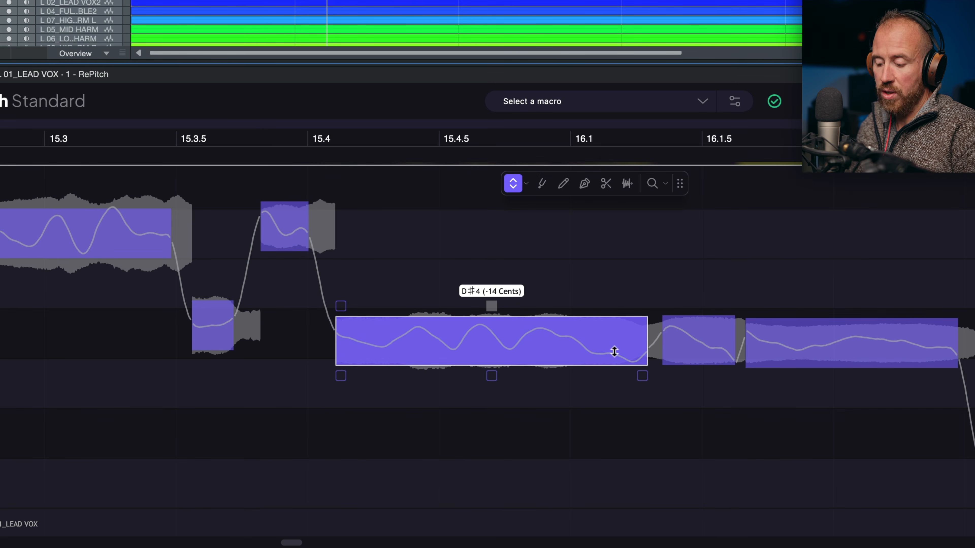
{"action": "key", "text": "3"}
{"action": "mouse_move", "coordinate": [602, 353]}
{"action": "left_mouse_down"}
{"action": "mouse_move", "coordinate": [655, 333]}
{"action": "mouse_move", "coordinate": [734, 347]}
{"action": "mouse_move", "coordinate": [727, 348]}
{"action": "mouse_move", "coordinate": [755, 339]}
{"action": "left_mouse_up"}
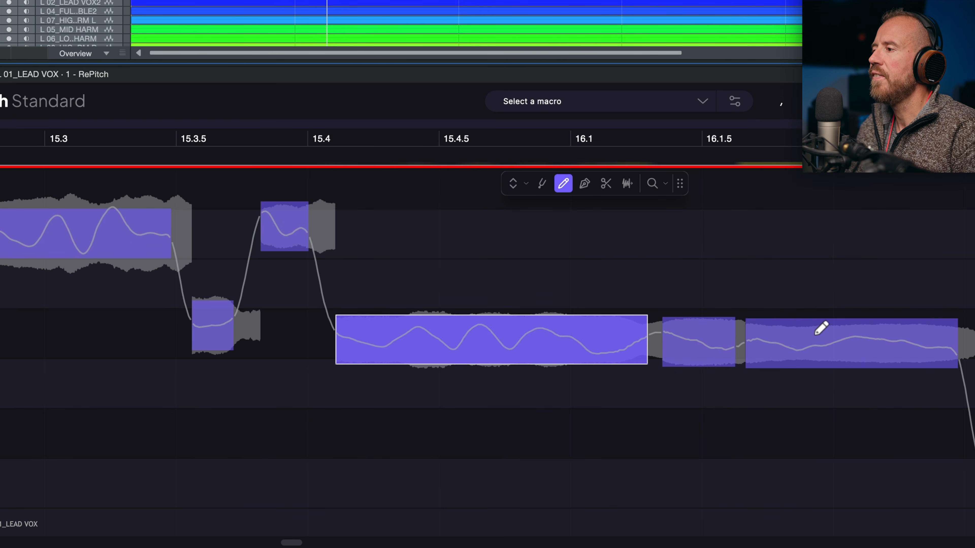
With the Pen tool, add four pitch nodes along the last note after 16.1.5 and pull the second one slightly lower
{"action": "left_click", "coordinate": [584, 183]}
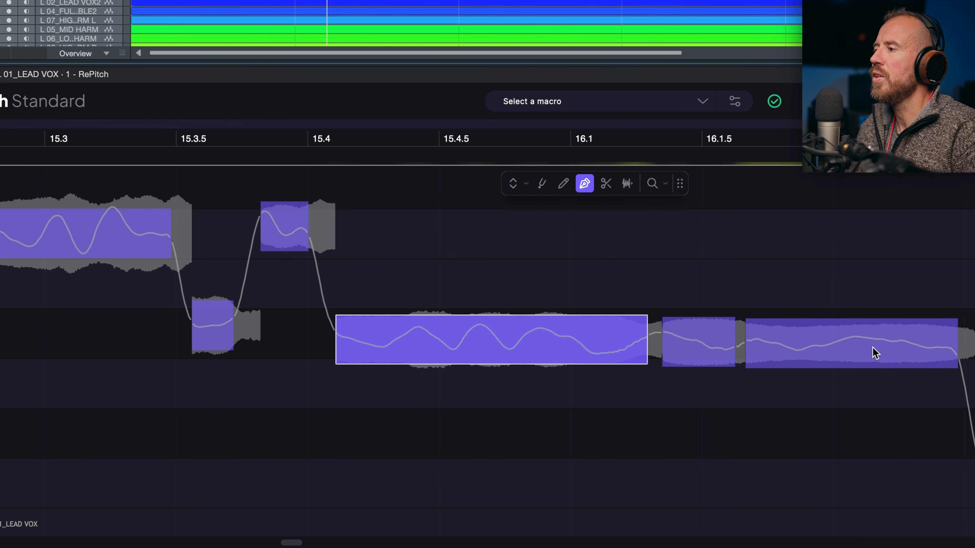
{"action": "left_click", "coordinate": [833, 342]}
{"action": "left_click", "coordinate": [752, 339]}
{"action": "left_click", "coordinate": [944, 348]}
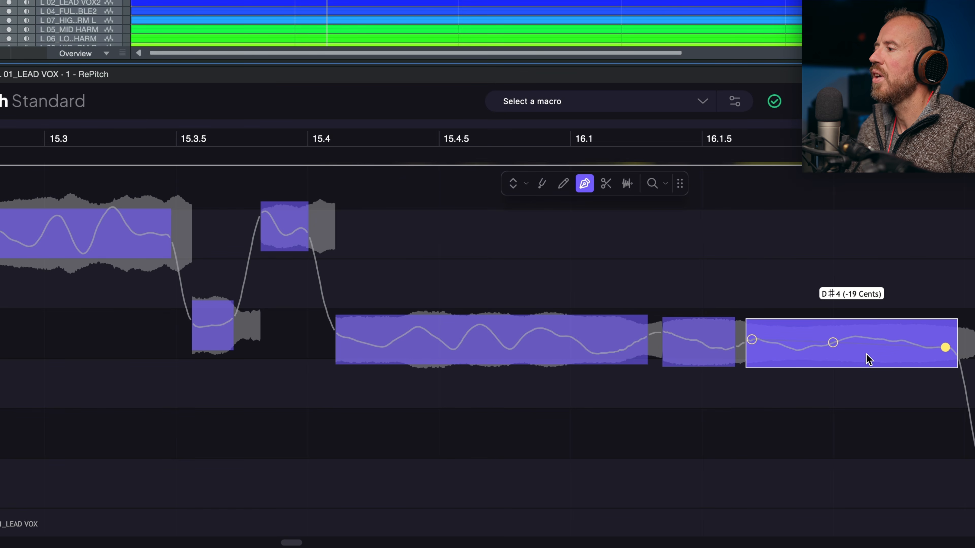
{"action": "left_click_drag", "start_coordinate": [832, 342], "coordinate": [889, 341]}
{"action": "left_click", "coordinate": [889, 346]}
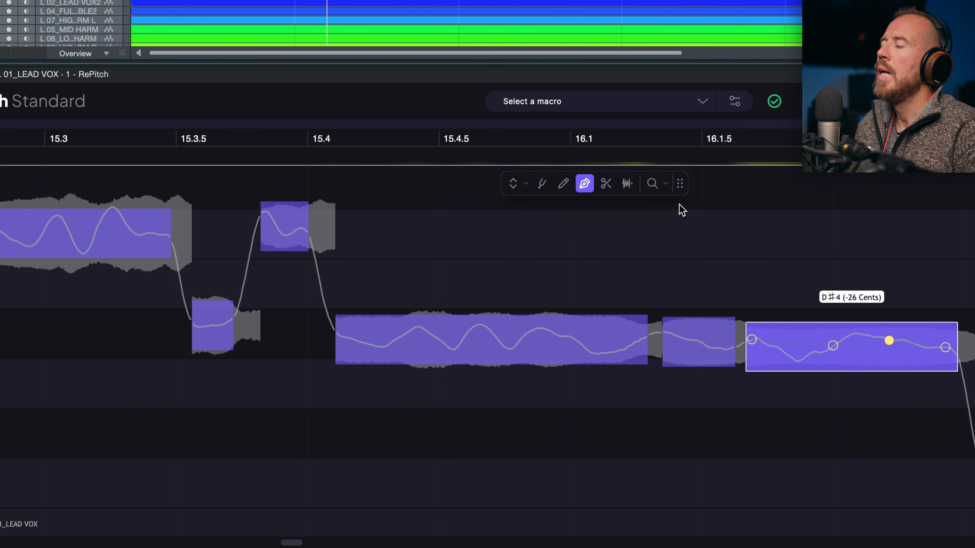
Try to shift the warp points at the end of the G4 note and the start of the F♯4 note around 14.4, and restore both
{"action": "left_click", "coordinate": [627, 184]}
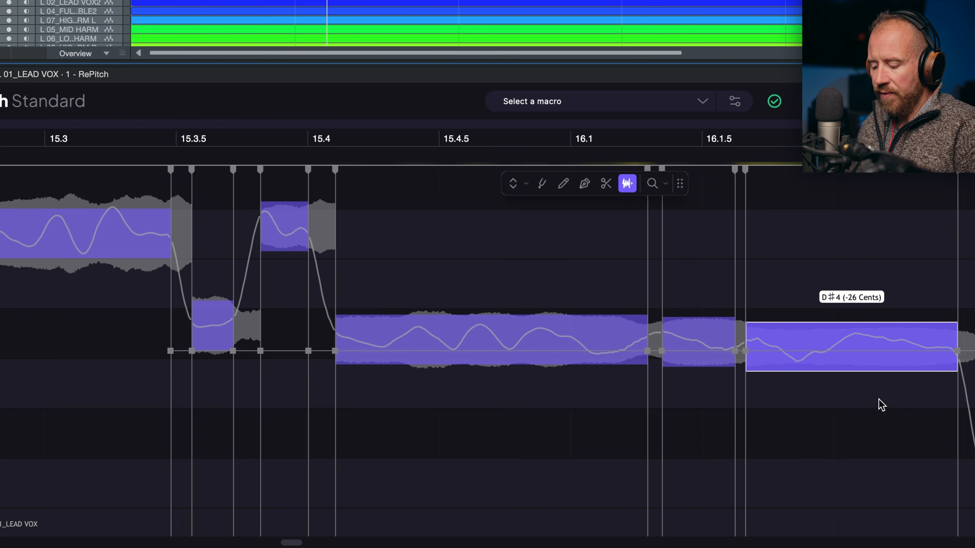
{"action": "scroll", "coordinate": [773, 394], "scroll_direction": "down", "scroll_amount": 5}
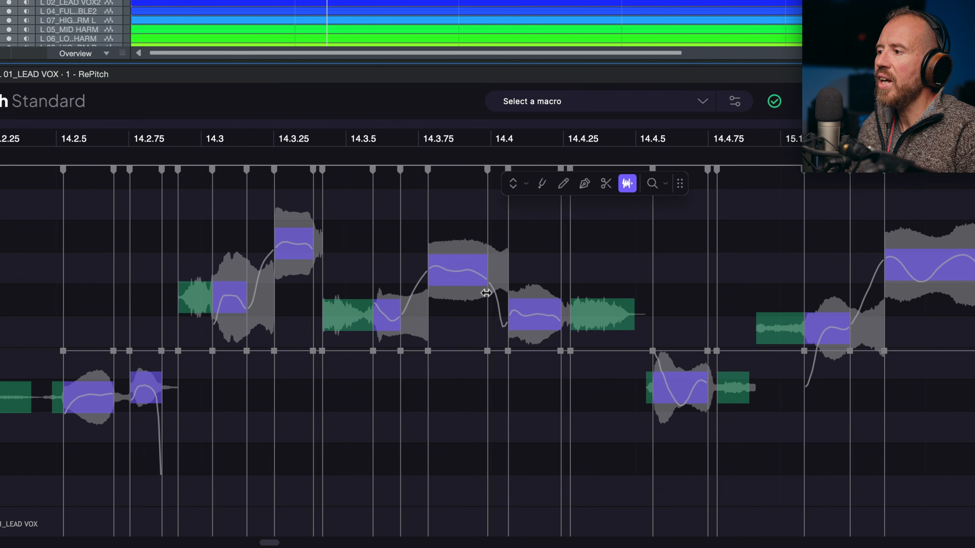
{"action": "left_click_drag", "start_coordinate": [486, 293], "coordinate": [480, 293]}
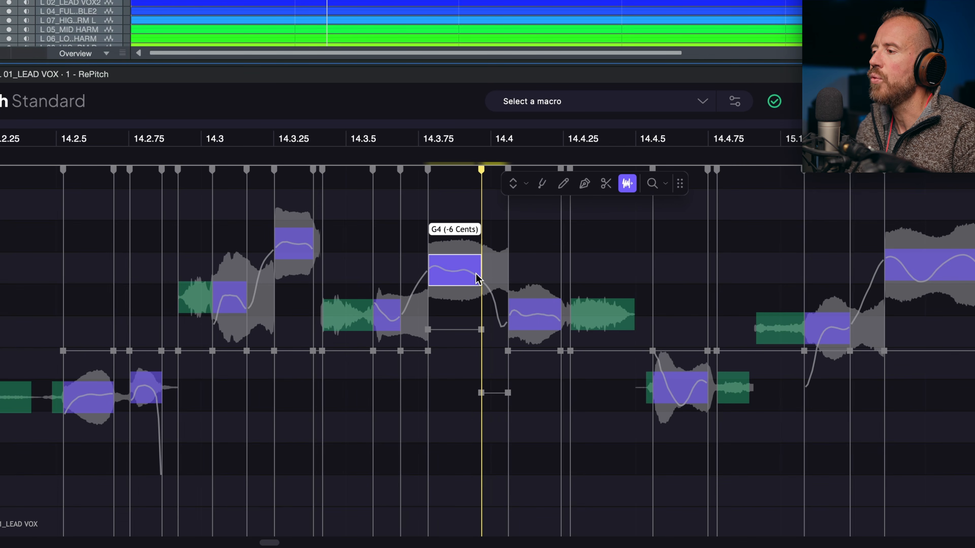
{"action": "left_click_drag", "start_coordinate": [510, 304], "coordinate": [515, 304]}
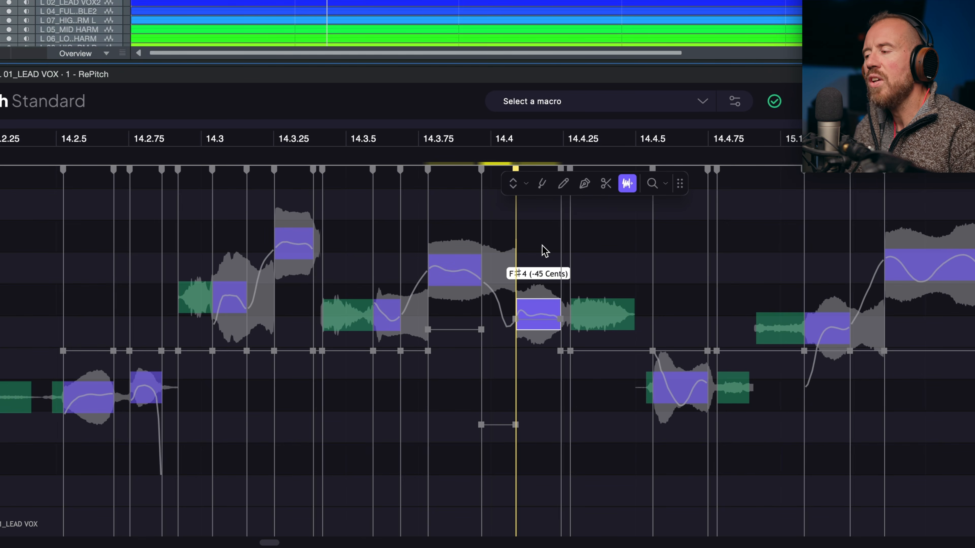
{"action": "left_click_drag", "start_coordinate": [515, 318], "coordinate": [508, 319]}
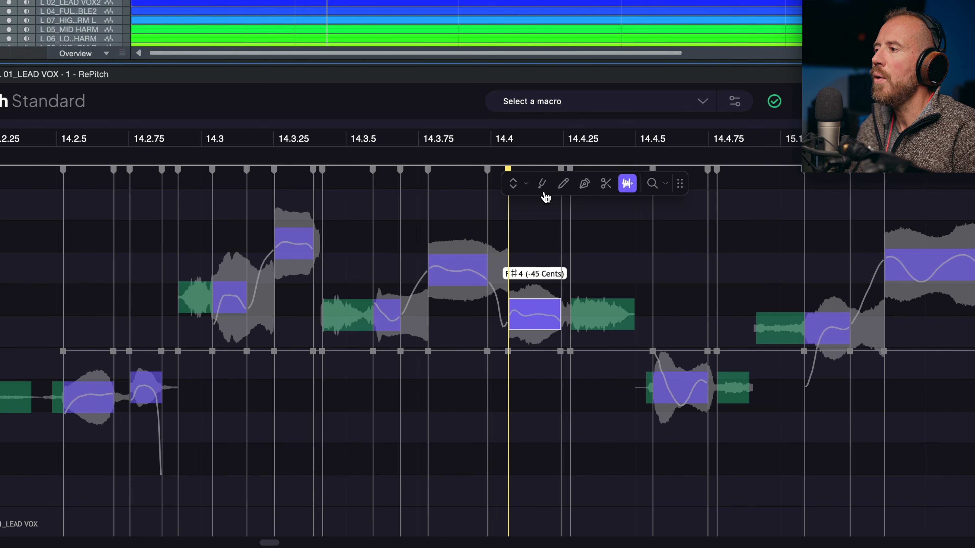
Switch to the multi-edit Selector, select the two notes around 14.4 with the transition between them, and clear the selection
{"action": "left_click", "coordinate": [526, 183]}
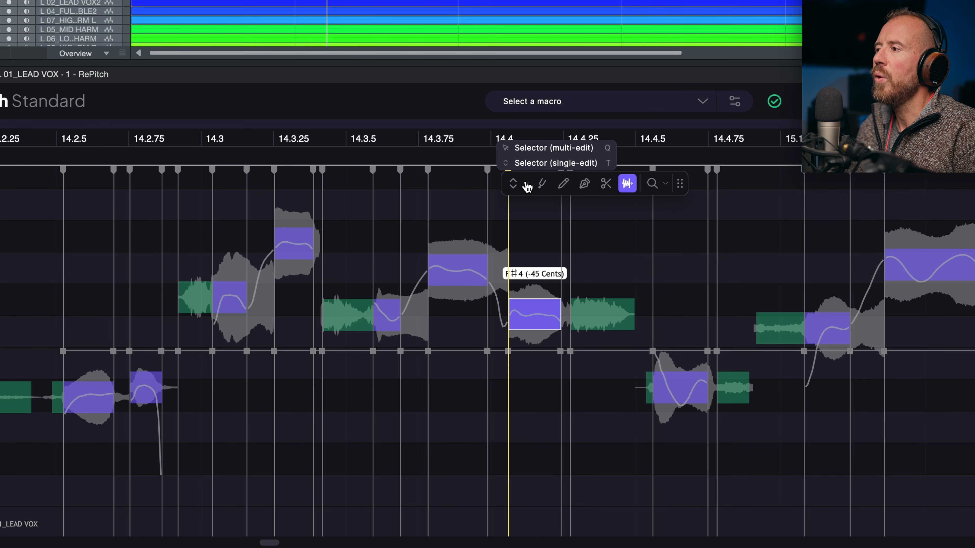
{"action": "left_click", "coordinate": [551, 150]}
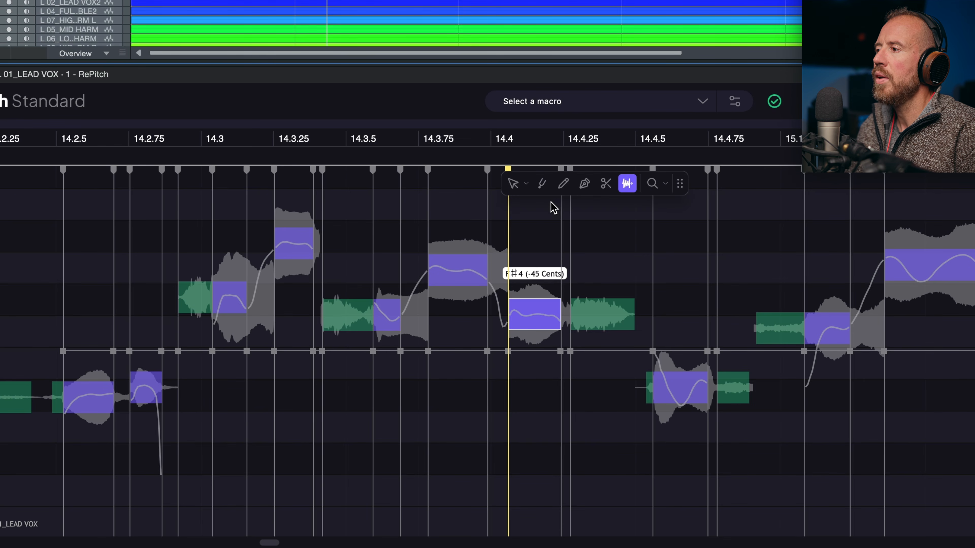
{"action": "left_click", "coordinate": [513, 183]}
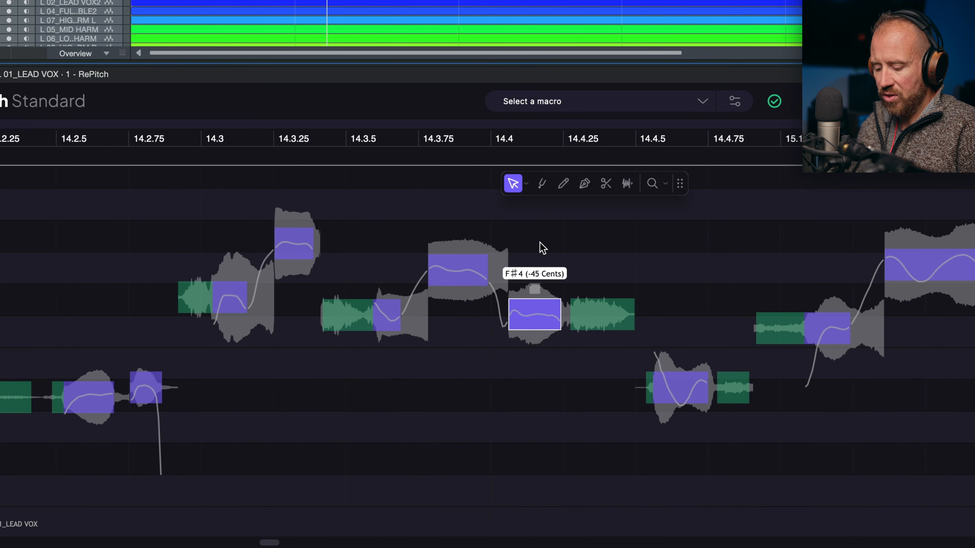
{"action": "left_click_drag", "start_coordinate": [545, 240], "coordinate": [606, 327]}
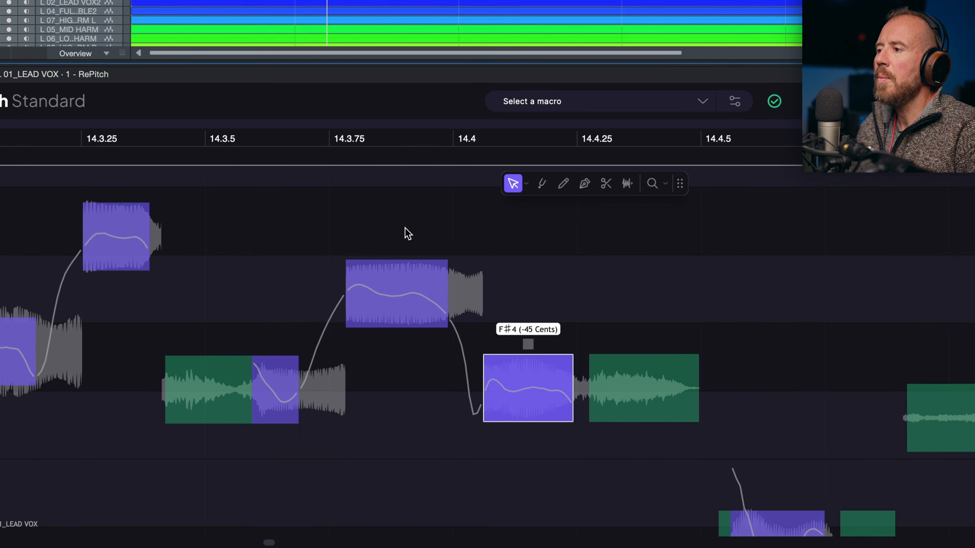
{"action": "left_click_drag", "start_coordinate": [393, 218], "coordinate": [517, 430]}
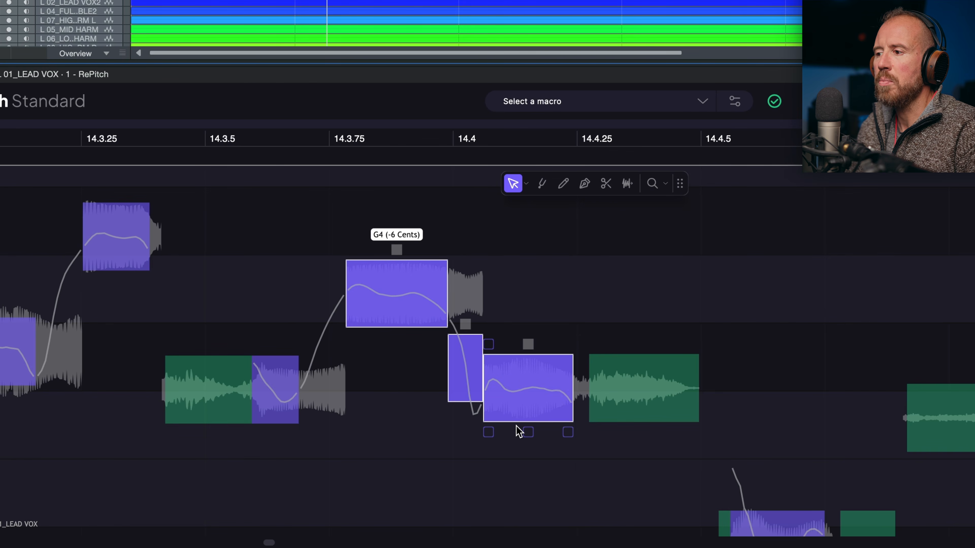
{"action": "left_click", "coordinate": [397, 241]}
Select the two notes around 14.3.75 with their transition, try to shift the G4 note's start slightly later, and clear the selection
{"action": "left_click_drag", "start_coordinate": [264, 237], "coordinate": [354, 422]}
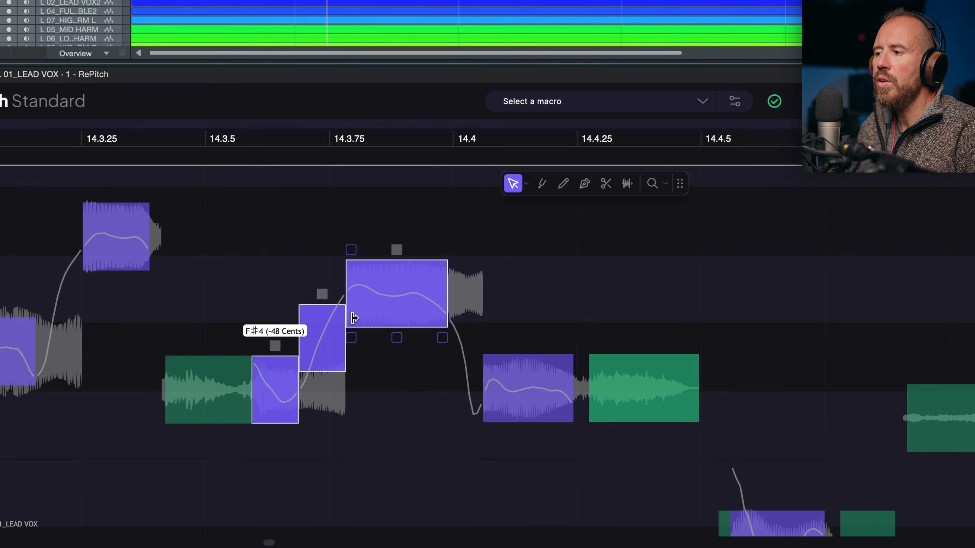
{"action": "left_click_drag", "start_coordinate": [353, 317], "coordinate": [359, 318]}
{"action": "left_click", "coordinate": [524, 285]}
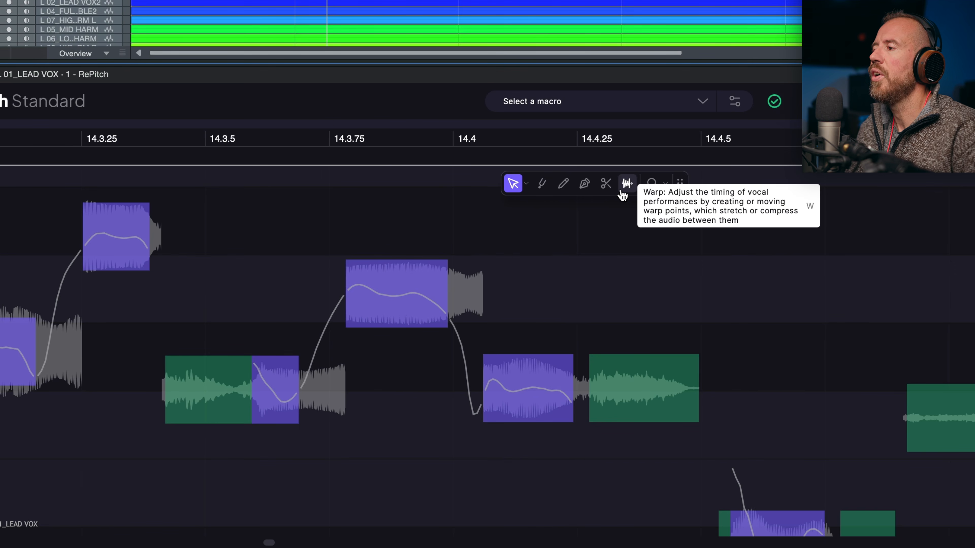
Select the F4 note after 15.1, the long note after 15.1.25 and their transition, and shift the long note's end slightly earlier
{"action": "scroll", "coordinate": [719, 284], "scroll_direction": "down", "scroll_amount": 5}
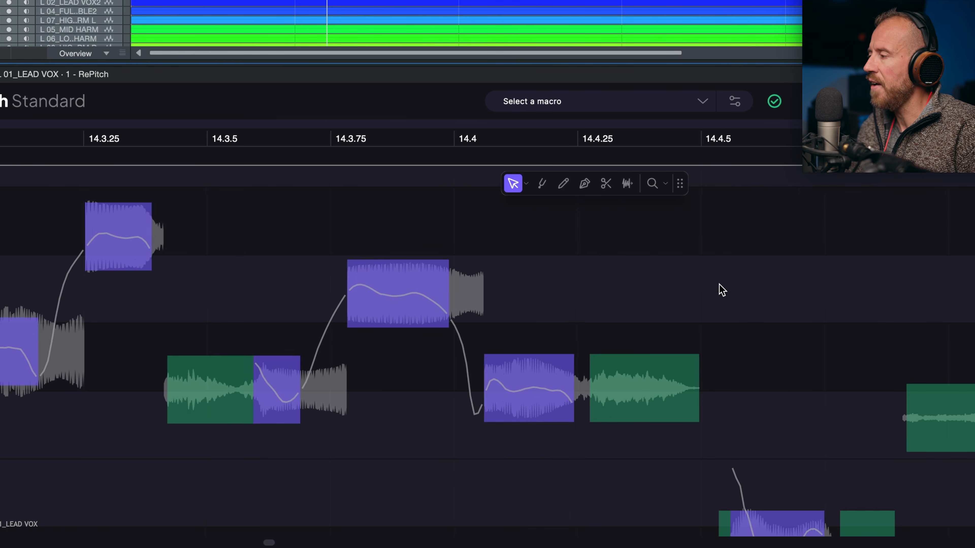
{"action": "scroll", "coordinate": [653, 371], "scroll_direction": "right", "scroll_amount": 10}
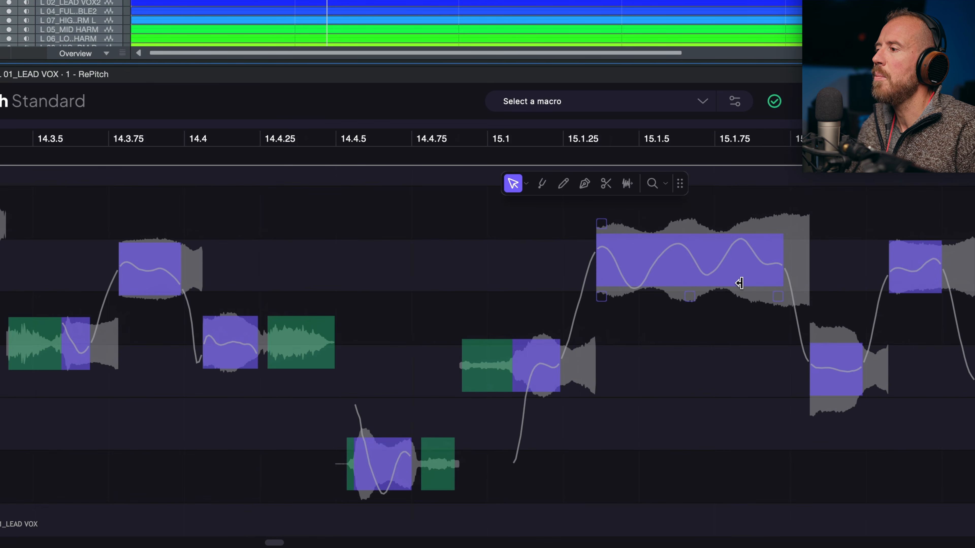
{"action": "left_click_drag", "start_coordinate": [525, 231], "coordinate": [716, 425]}
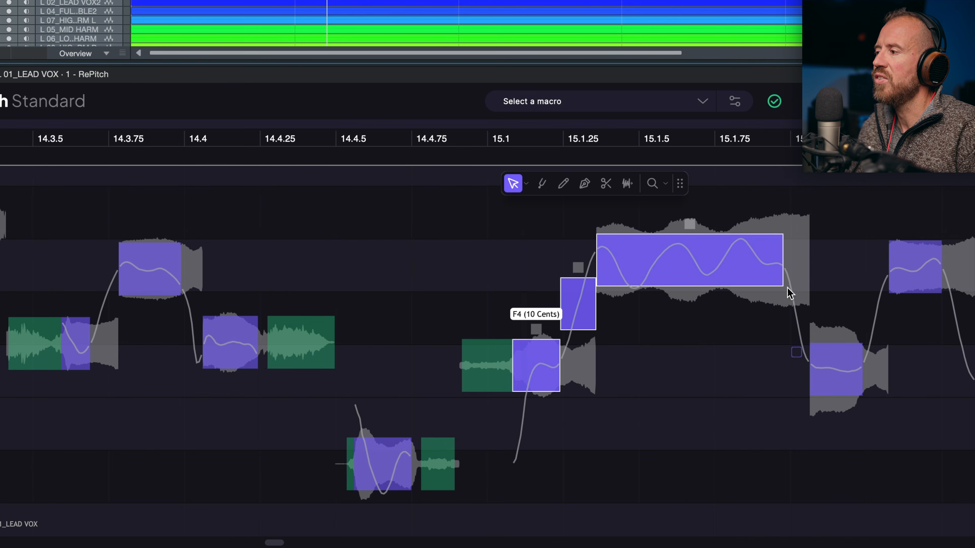
{"action": "left_click_drag", "start_coordinate": [776, 278], "coordinate": [761, 277]}
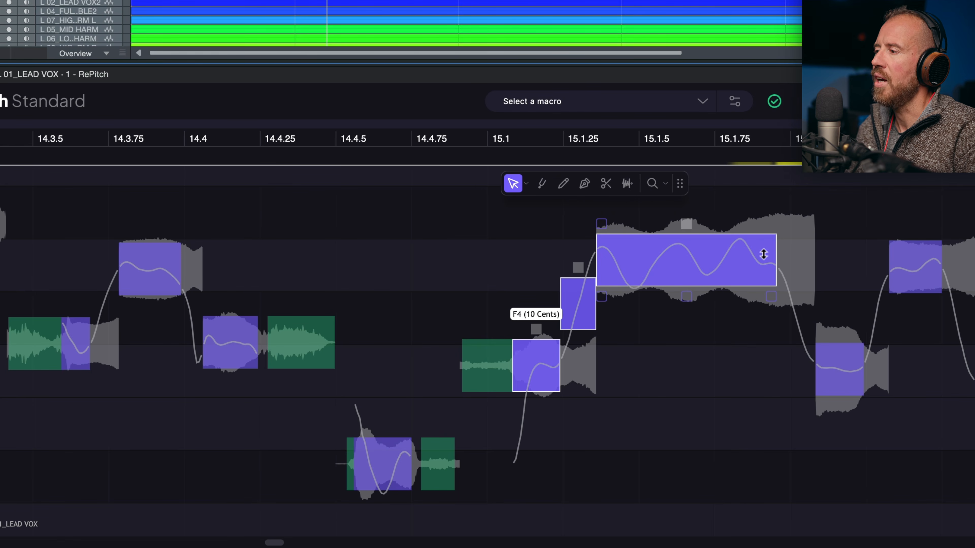
Use the Zoom tool to enlarge and reposition the view around the selected notes near 15.1.25
{"action": "left_click", "coordinate": [652, 185]}
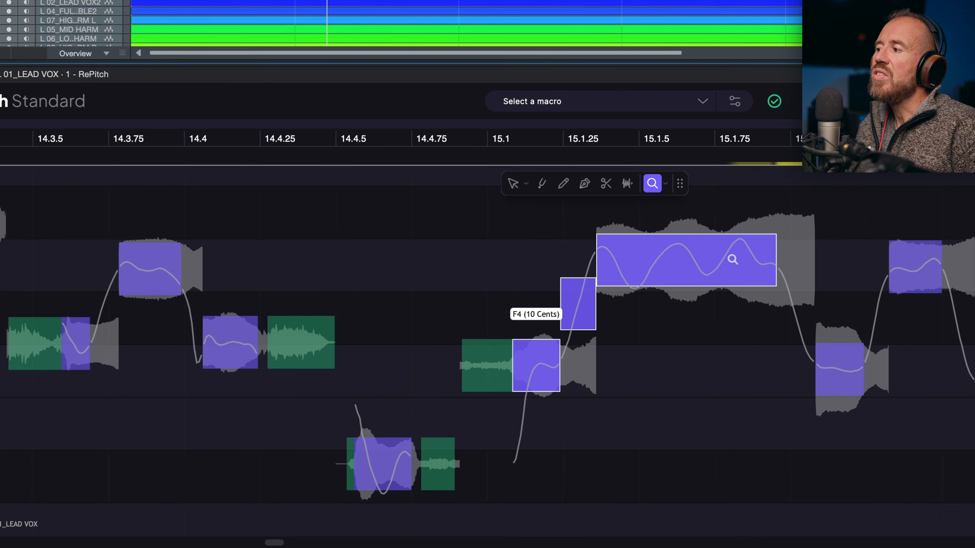
{"action": "left_click_drag", "start_coordinate": [724, 255], "coordinate": [727, 284]}
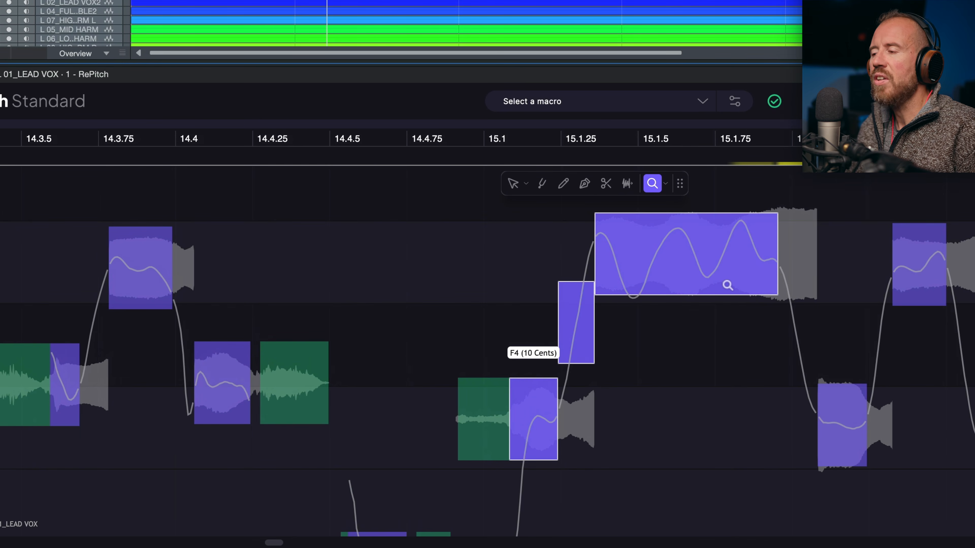
{"action": "left_click_drag", "start_coordinate": [707, 263], "coordinate": [717, 296]}
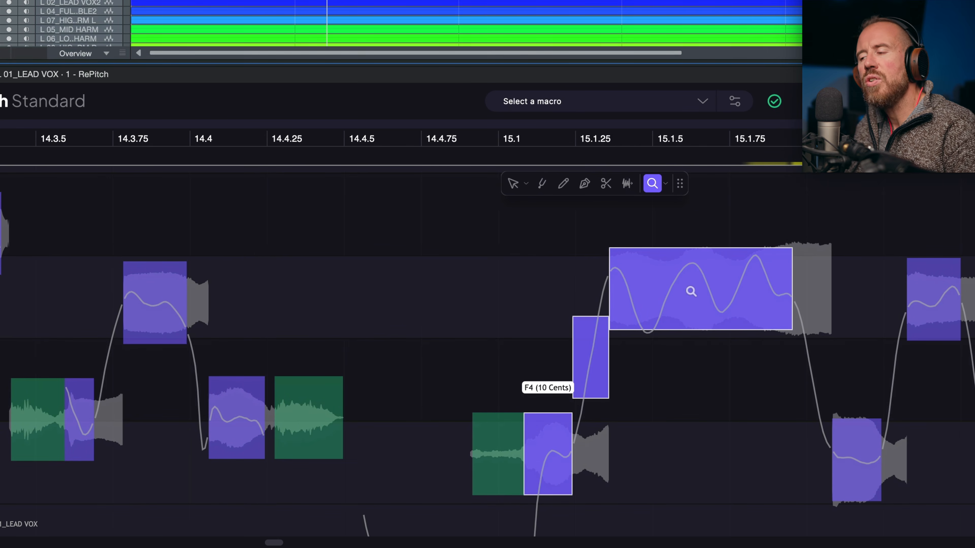
Activate the Selector, Center Note, pitch drawing and Shaper tools in turn
{"action": "left_click", "coordinate": [514, 184]}
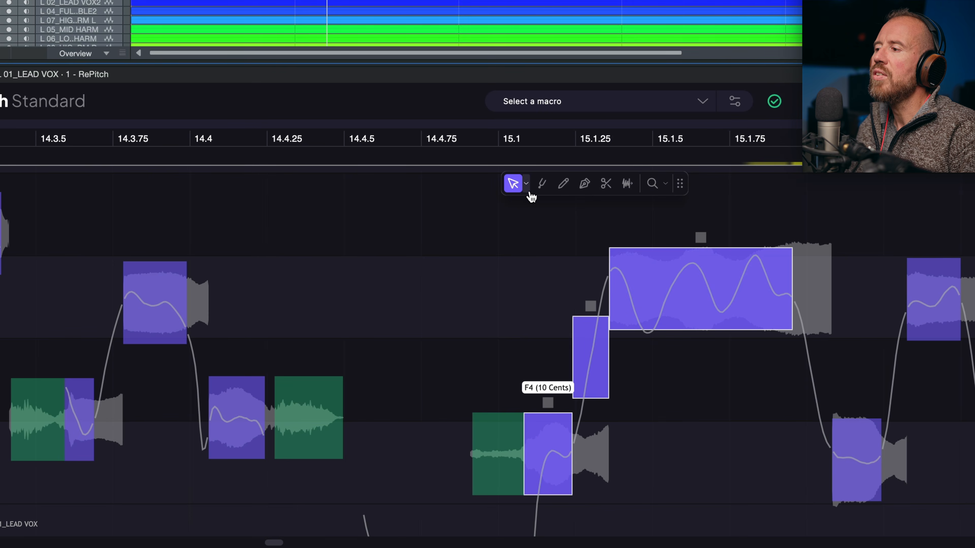
{"action": "left_click", "coordinate": [542, 184]}
{"action": "left_click", "coordinate": [563, 184]}
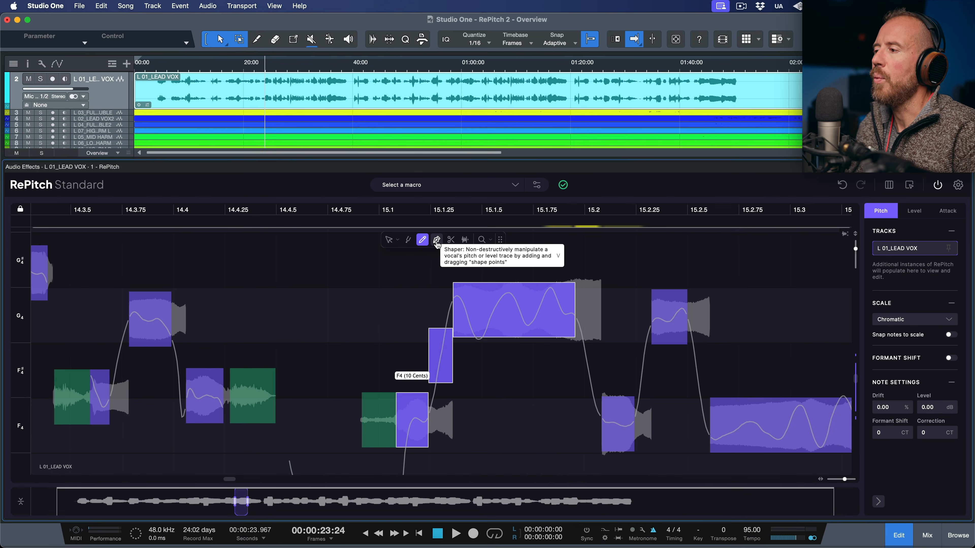
{"action": "left_click", "coordinate": [437, 239]}
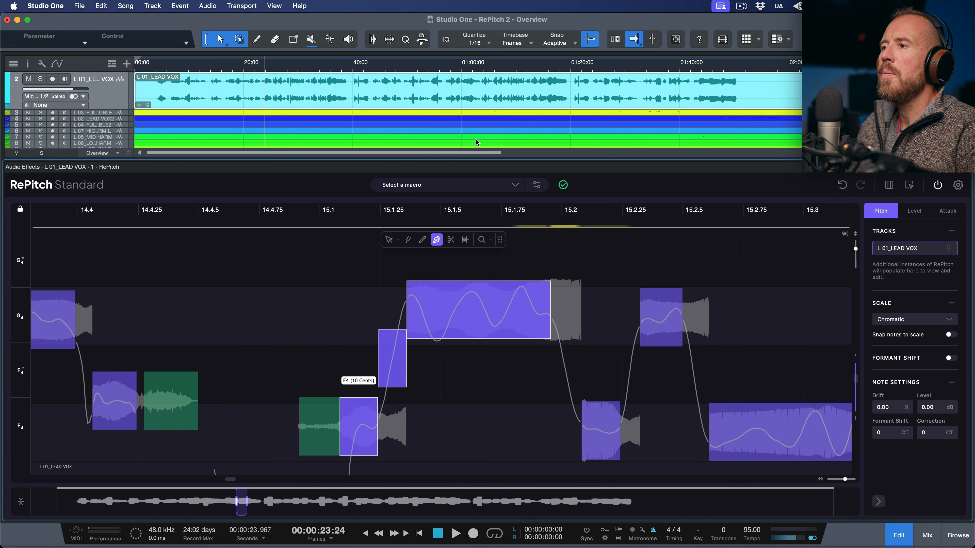
Open the L 03_FULL DOUBLE track and add RePitch to its audio event as the event editor
{"action": "left_click", "coordinate": [112, 116]}
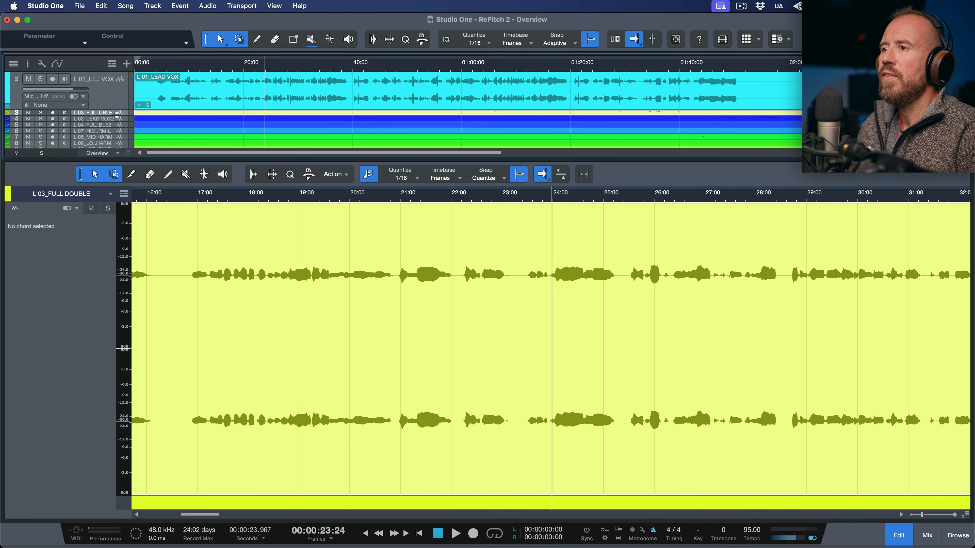
{"action": "right_click", "coordinate": [412, 138]}
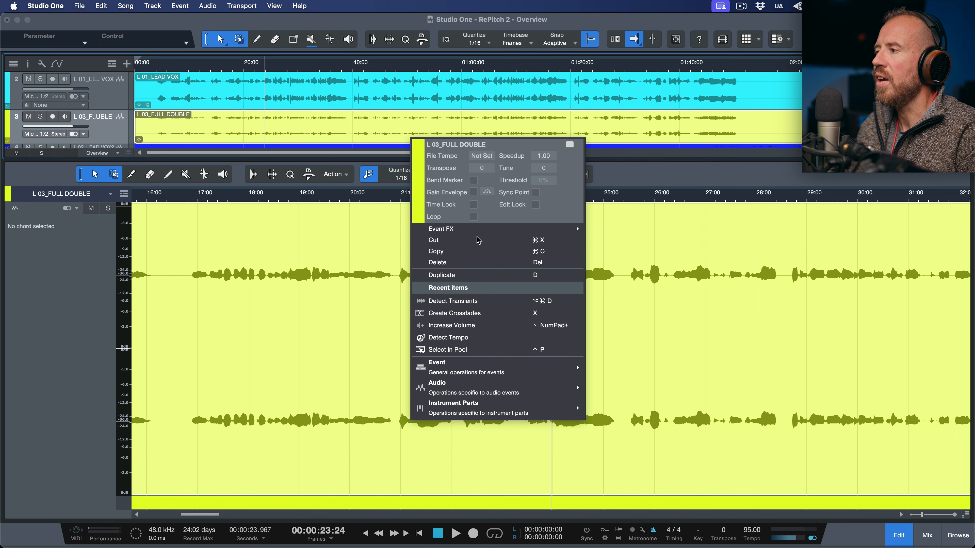
{"action": "mouse_move", "coordinate": [474, 230]}
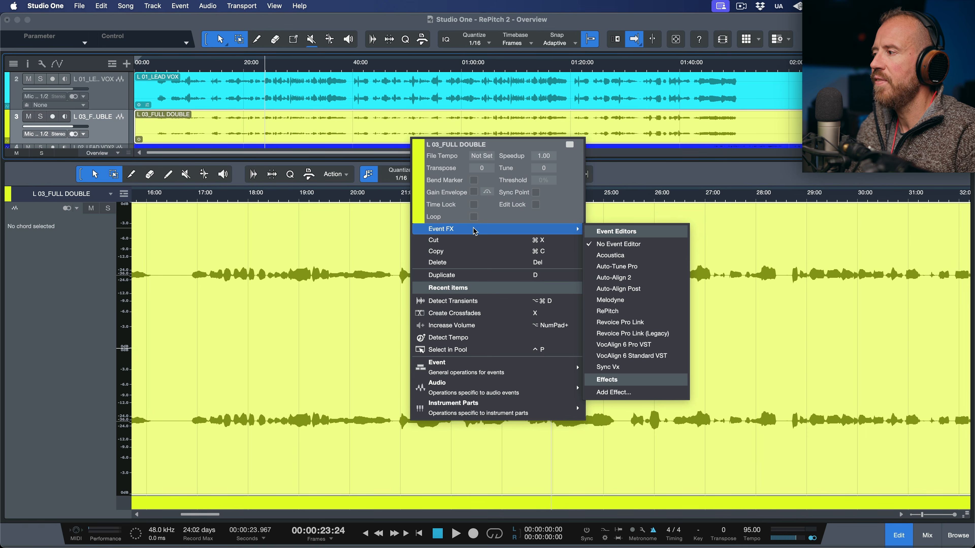
{"action": "left_click", "coordinate": [625, 314]}
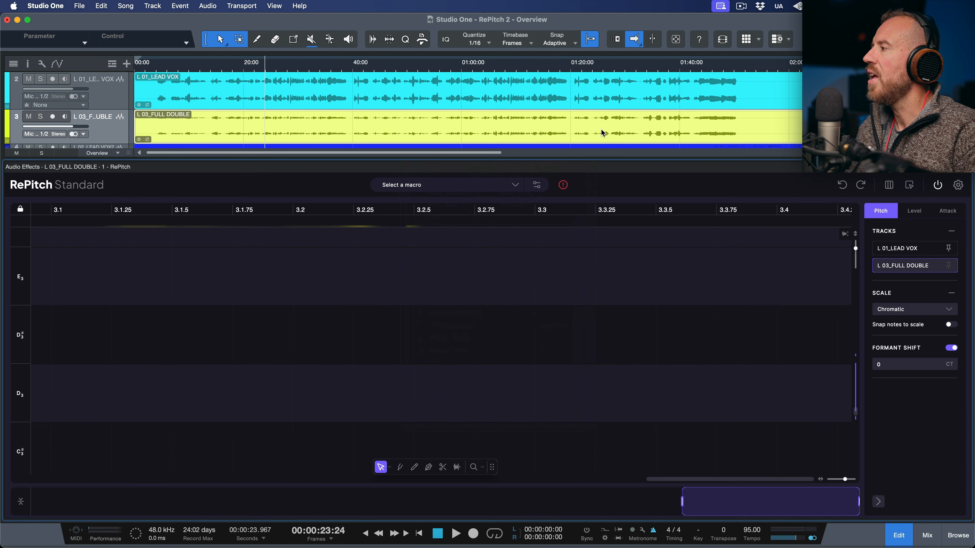
Switch between L 01_LEAD VOX and L 03_FULL DOUBLE to compare their notes around bars 19 to 25, ending on the lead vocal
{"action": "left_click", "coordinate": [907, 251]}
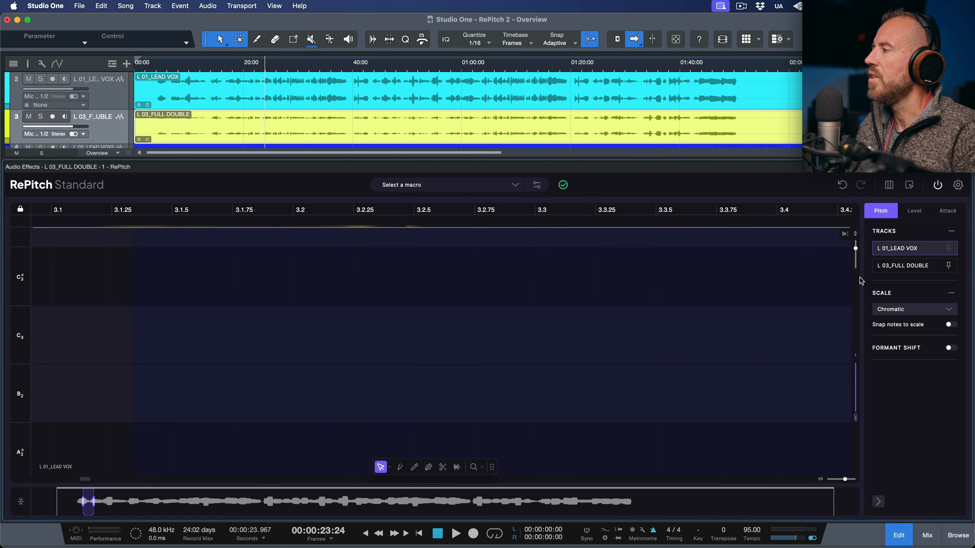
{"action": "left_click", "coordinate": [912, 268]}
{"action": "left_click_drag", "start_coordinate": [93, 501], "coordinate": [529, 501]}
{"action": "left_click_drag", "start_coordinate": [499, 365], "coordinate": [587, 325]}
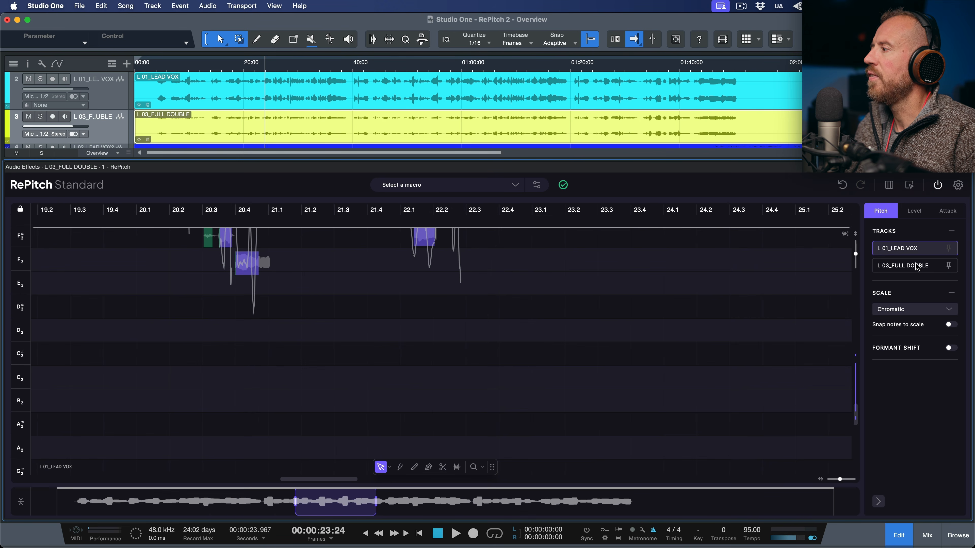
{"action": "left_click", "coordinate": [917, 267]}
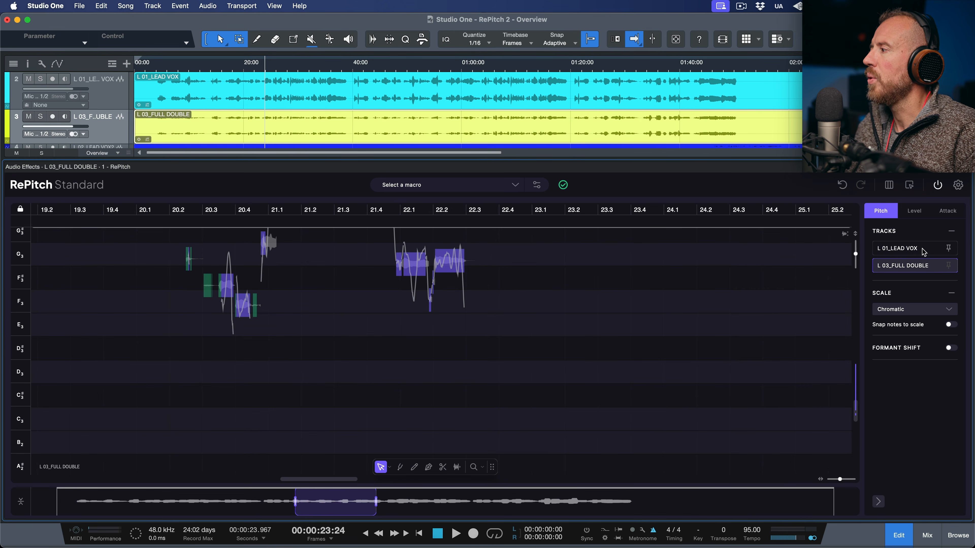
{"action": "left_click", "coordinate": [923, 253]}
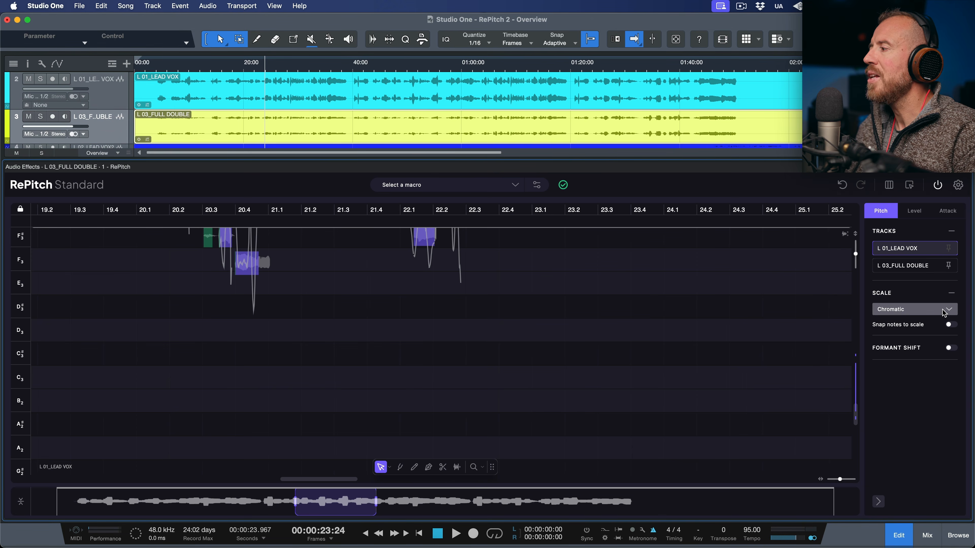
Try adding an A Major scale to the active scales and discard the change
{"action": "left_click", "coordinate": [944, 310]}
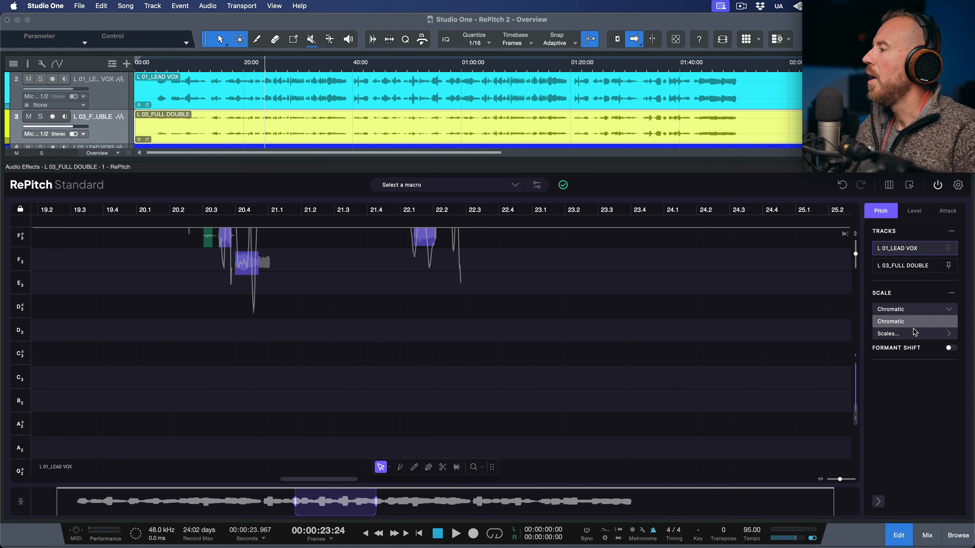
{"action": "left_click", "coordinate": [908, 335]}
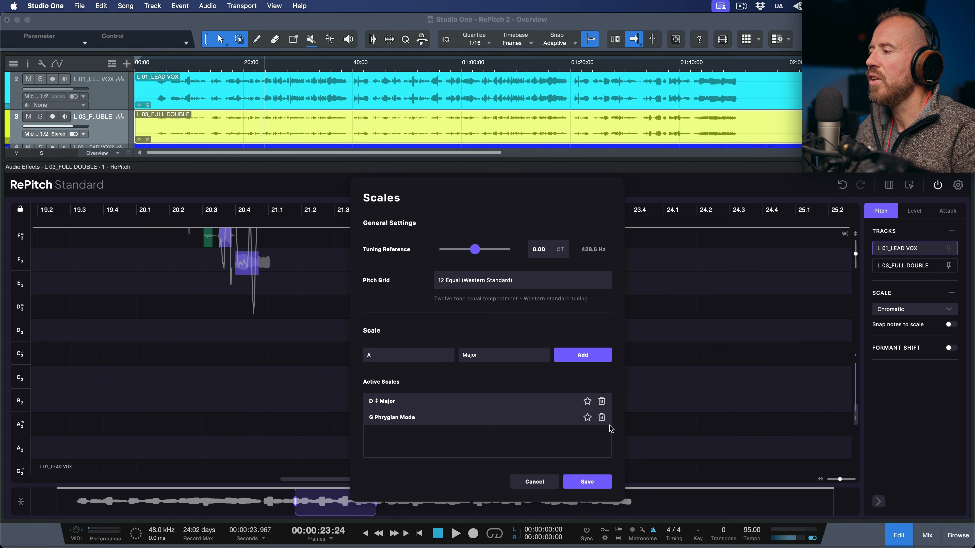
{"action": "left_click", "coordinate": [583, 355]}
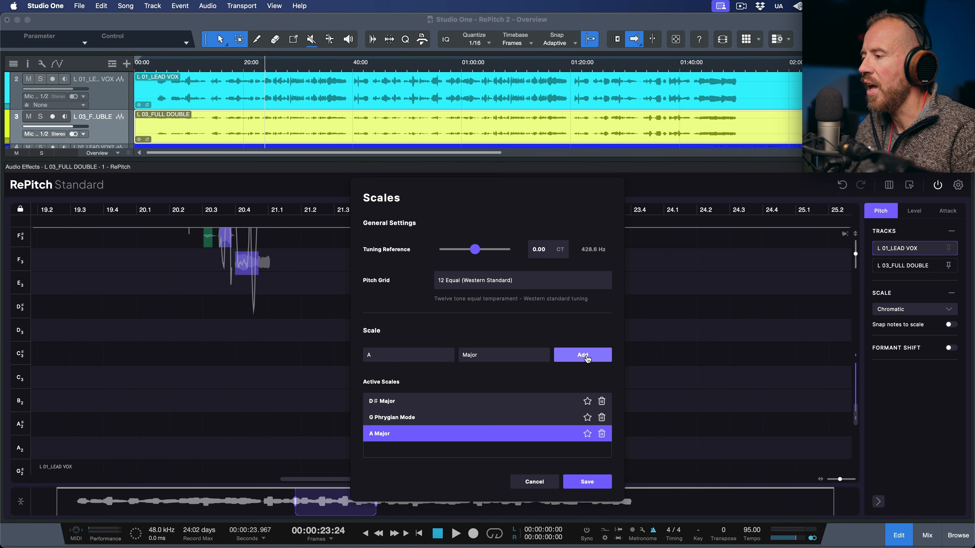
{"action": "left_click", "coordinate": [535, 482]}
Show the lead vocal's levels and raise the quiet unvoiced segment near 21.3.75 to -41.35 dB
{"action": "left_click", "coordinate": [915, 211]}
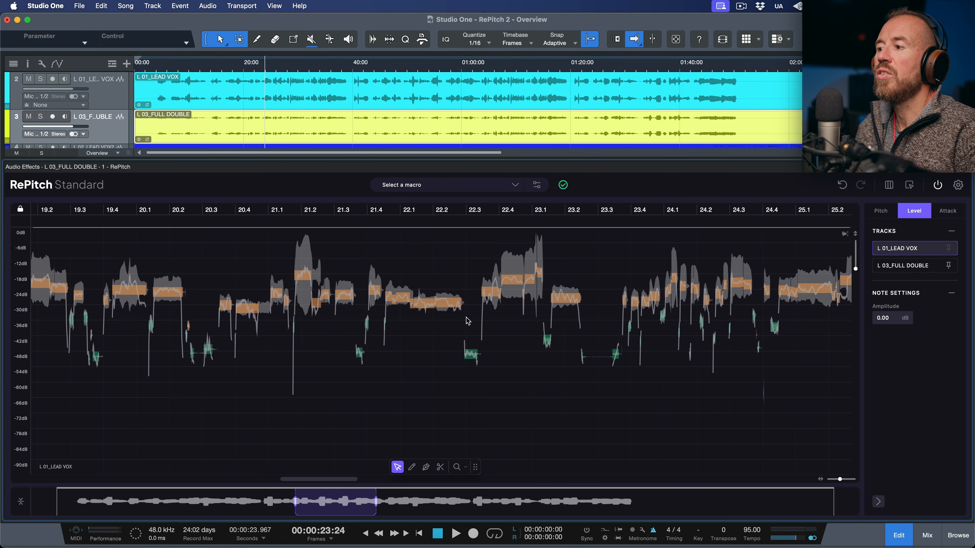
{"action": "scroll", "coordinate": [396, 344], "scroll_direction": "up", "scroll_amount": 10}
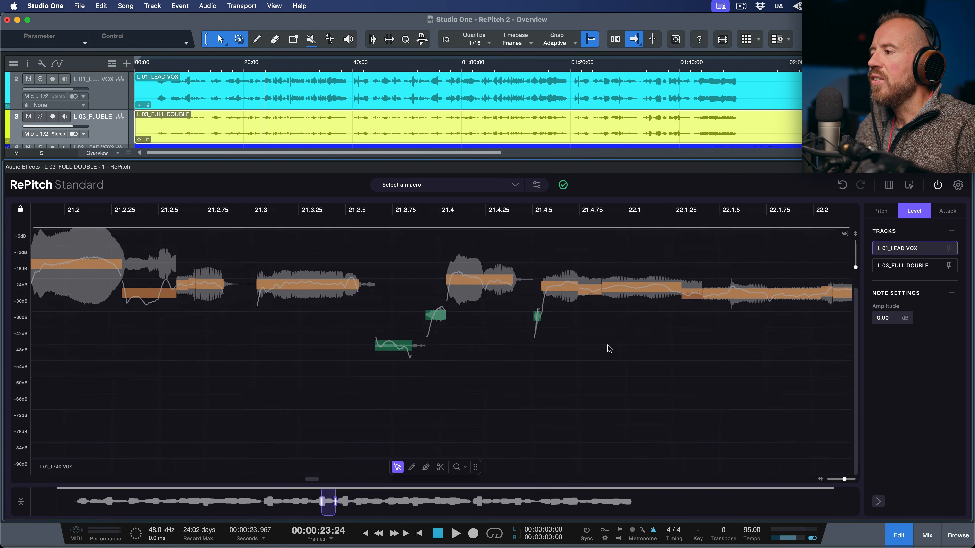
{"action": "left_click_drag", "start_coordinate": [639, 353], "coordinate": [628, 383]}
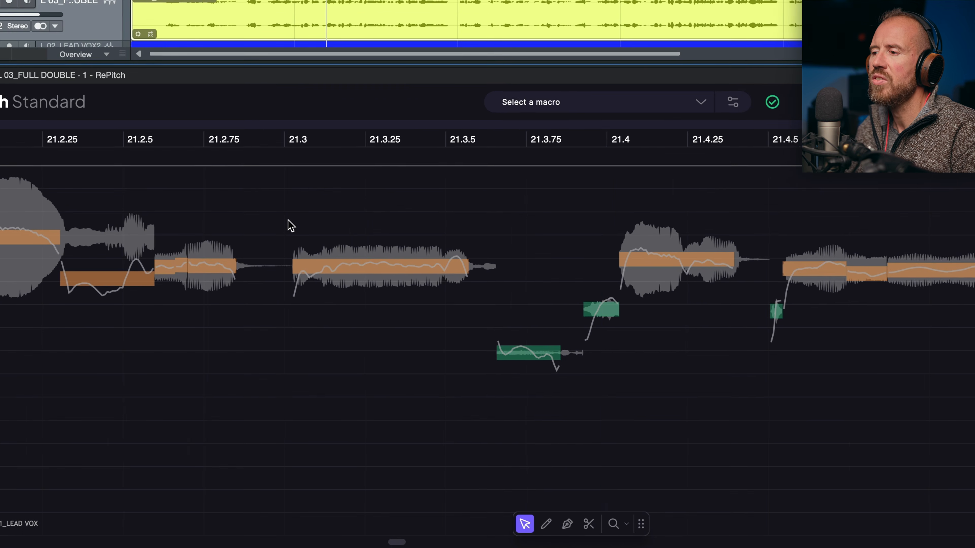
{"action": "key", "text": "space"}
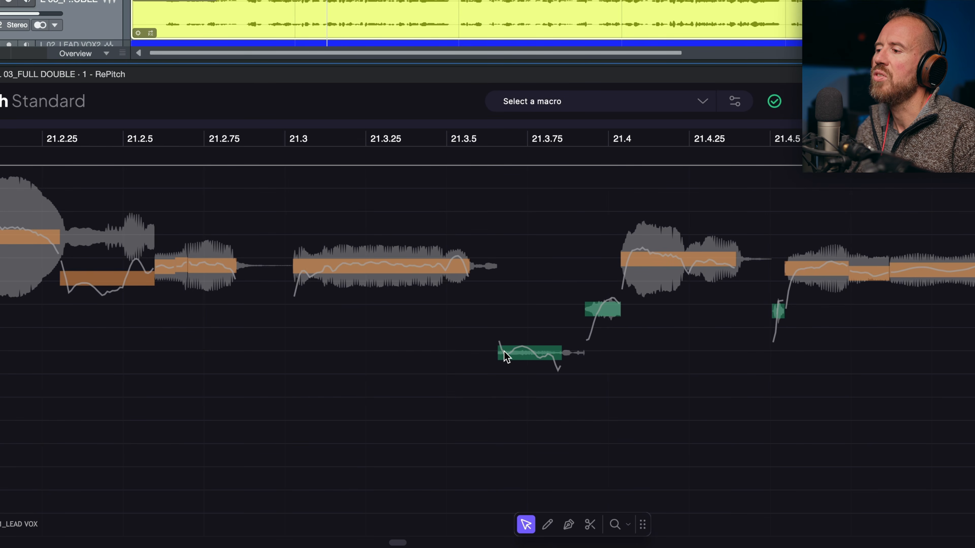
{"action": "left_click_drag", "start_coordinate": [531, 353], "coordinate": [533, 331]}
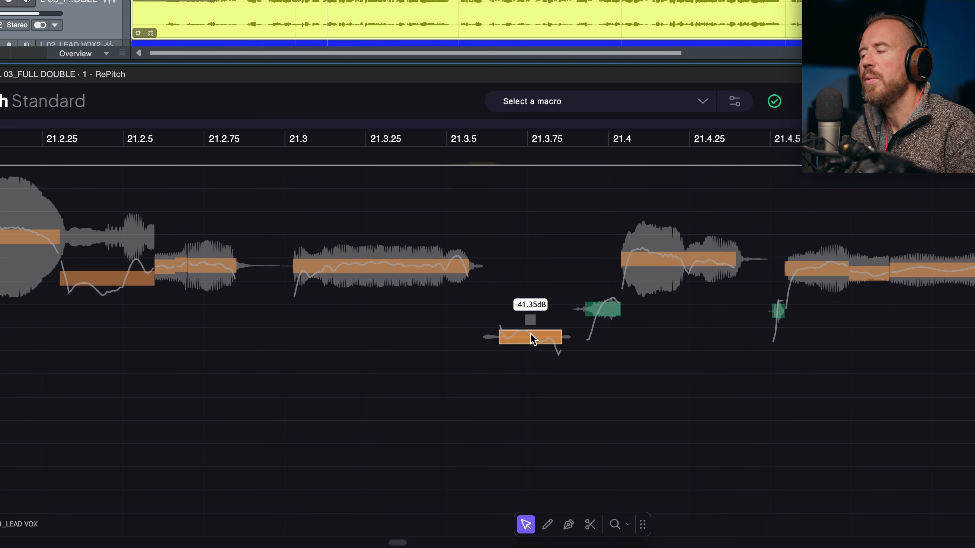
Play the lead vocal briefly around 20.4 and stop playback
{"action": "left_click_drag", "start_coordinate": [730, 400], "coordinate": [207, 309]}
{"action": "key", "text": "space"}
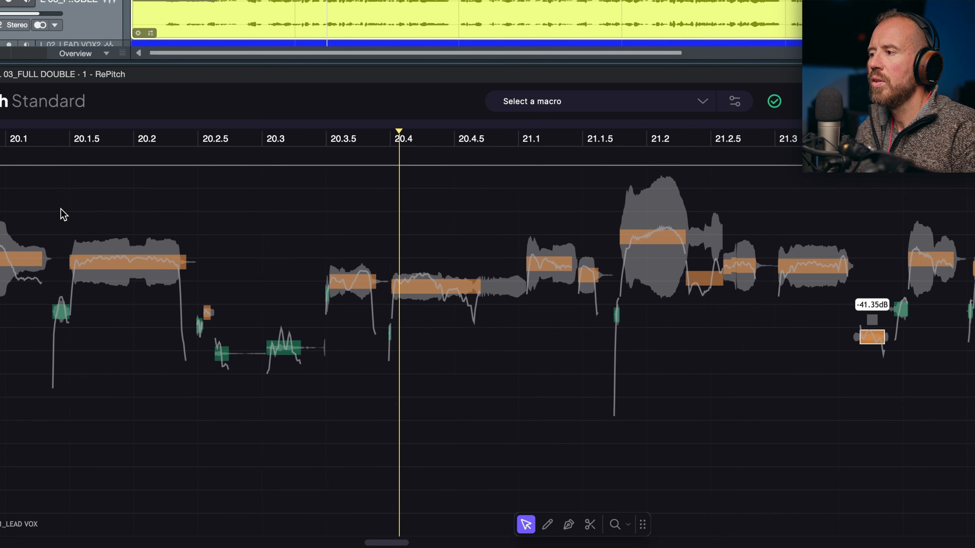
{"action": "key", "text": "space"}
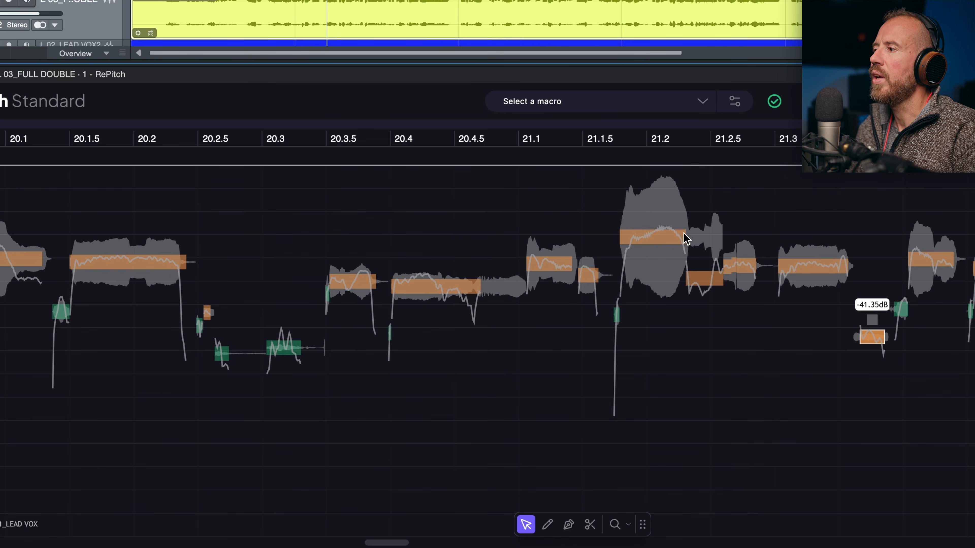
Lower the loud note near 21.2 to -38.16 dB and the quiet unvoiced segment near 20.3 to -57 dB
{"action": "left_click", "coordinate": [651, 245]}
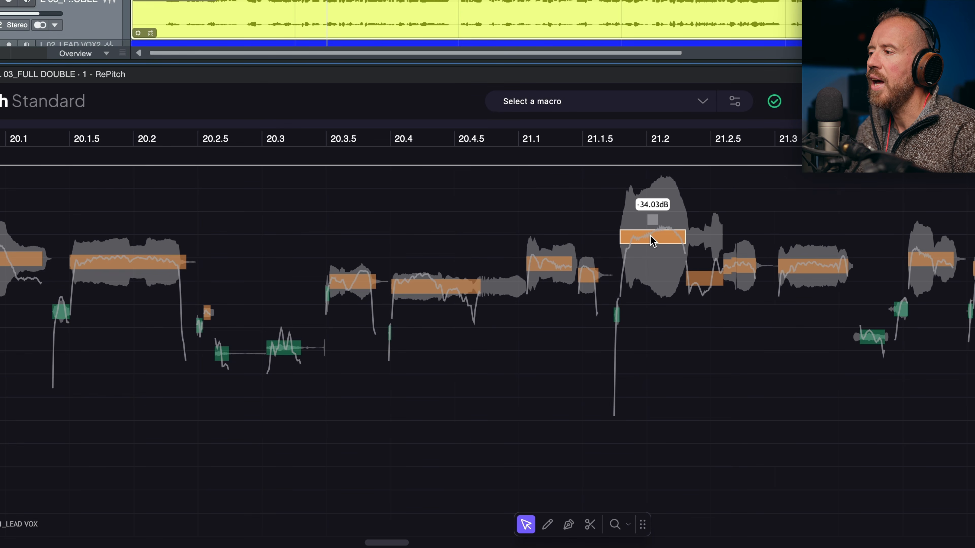
{"action": "left_click_drag", "start_coordinate": [652, 241], "coordinate": [651, 257]}
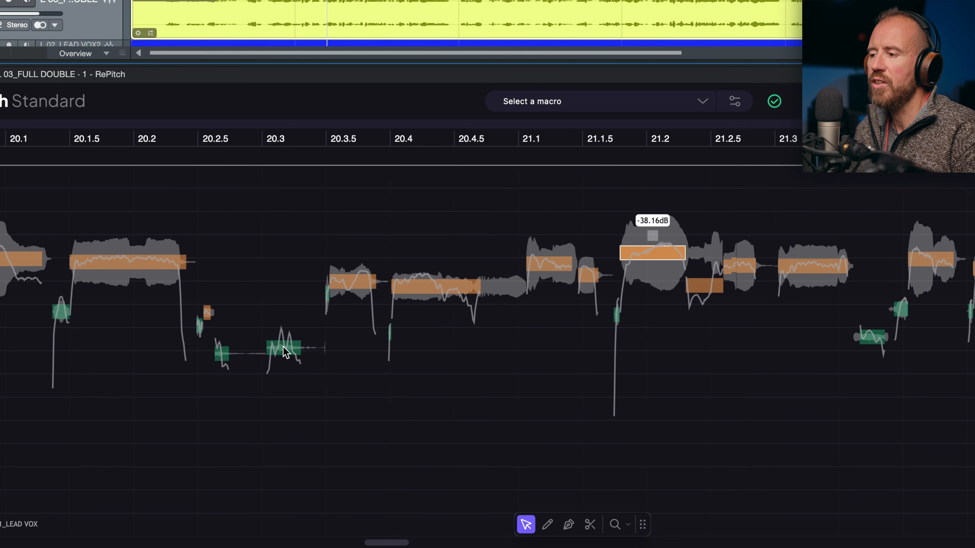
{"action": "left_click_drag", "start_coordinate": [285, 353], "coordinate": [297, 362]}
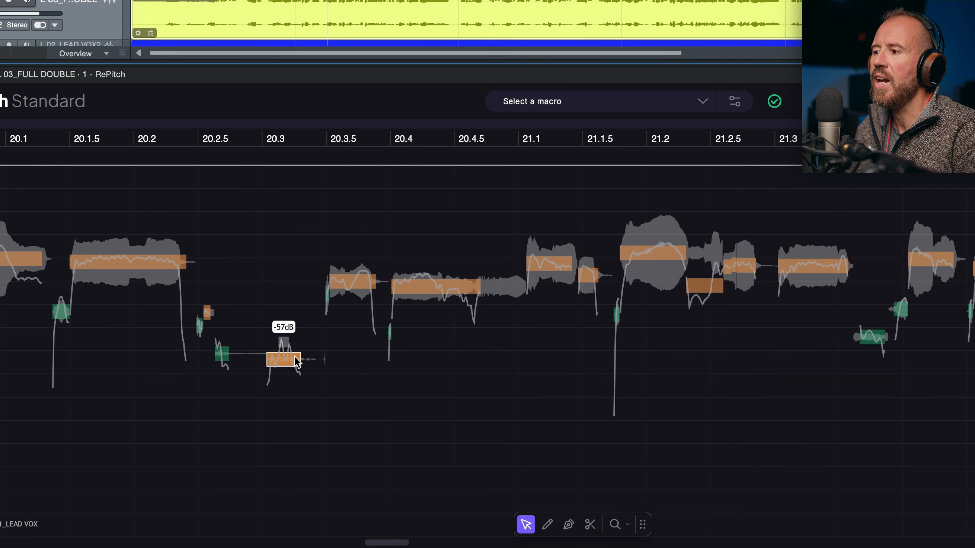
Lower the loud sustained note between 22.4 and 22.4.5 to -27.78 dB
{"action": "scroll", "coordinate": [774, 333], "scroll_direction": "right", "scroll_amount": 10}
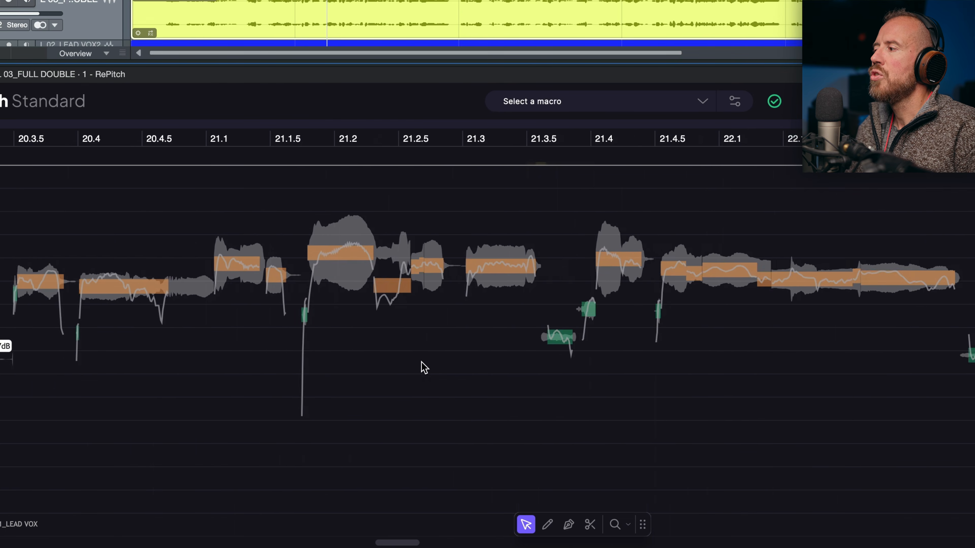
{"action": "scroll", "coordinate": [713, 411], "scroll_direction": "right", "scroll_amount": 8}
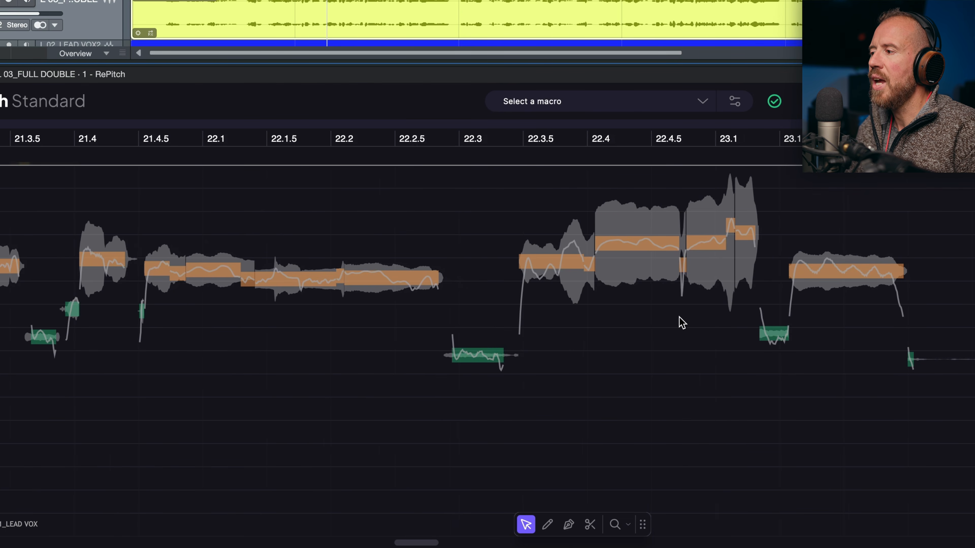
{"action": "scroll", "coordinate": [681, 322], "scroll_direction": "up", "scroll_amount": 3}
{"action": "scroll", "coordinate": [821, 367], "scroll_direction": "up", "scroll_amount": 3}
{"action": "scroll", "coordinate": [840, 368], "scroll_direction": "down", "scroll_amount": 2}
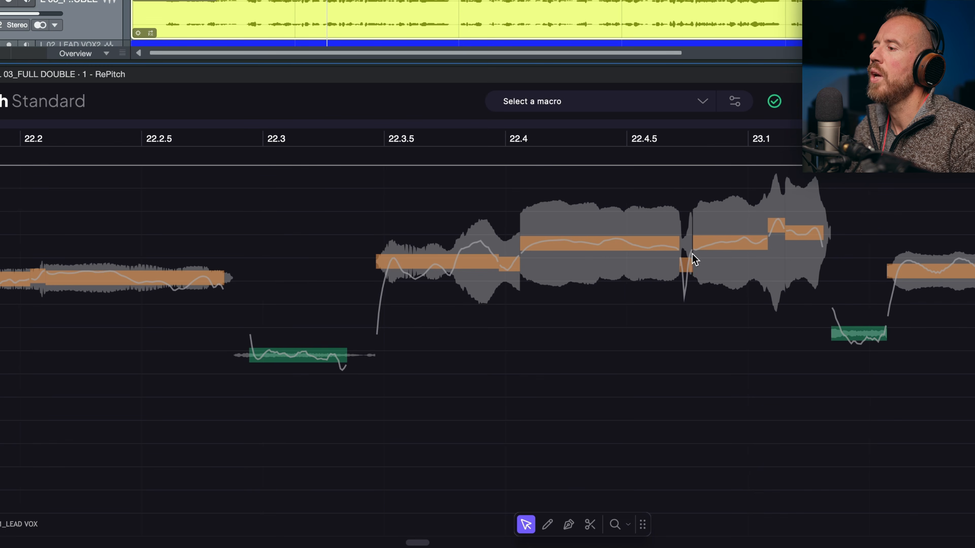
{"action": "mouse_move", "coordinate": [623, 241]}
{"action": "left_mouse_down"}
{"action": "mouse_move", "coordinate": [621, 262]}
{"action": "mouse_move", "coordinate": [631, 258]}
{"action": "left_mouse_up"}
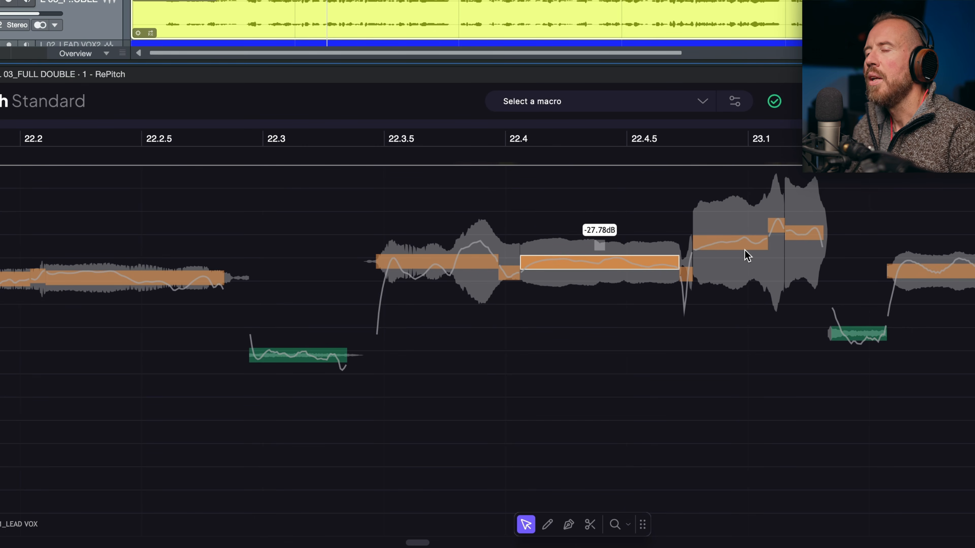
Return the lead vocal to pitch editing and set the level of the long F4 note near 25.1 to -1.60 dB
{"action": "left_click_drag", "start_coordinate": [926, 371], "coordinate": [569, 384]}
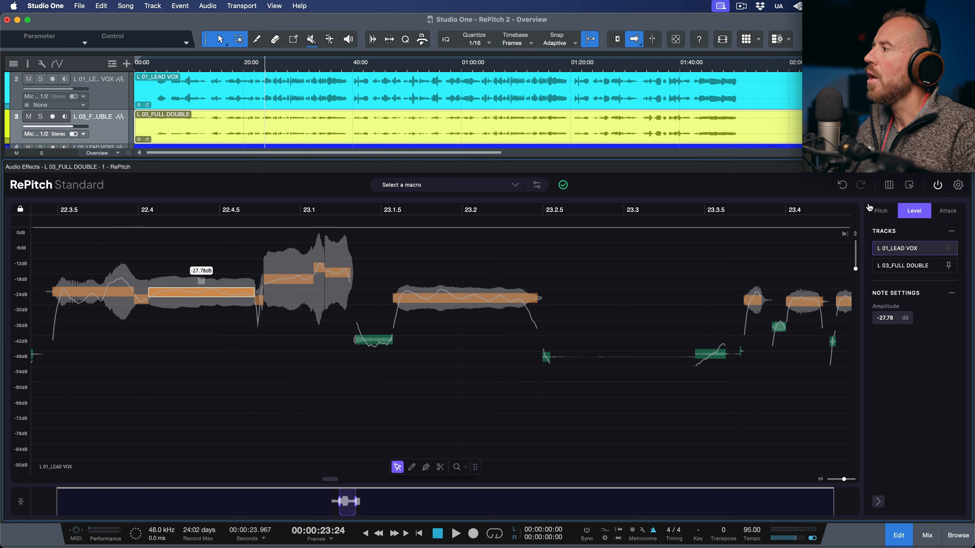
{"action": "left_click", "coordinate": [881, 211]}
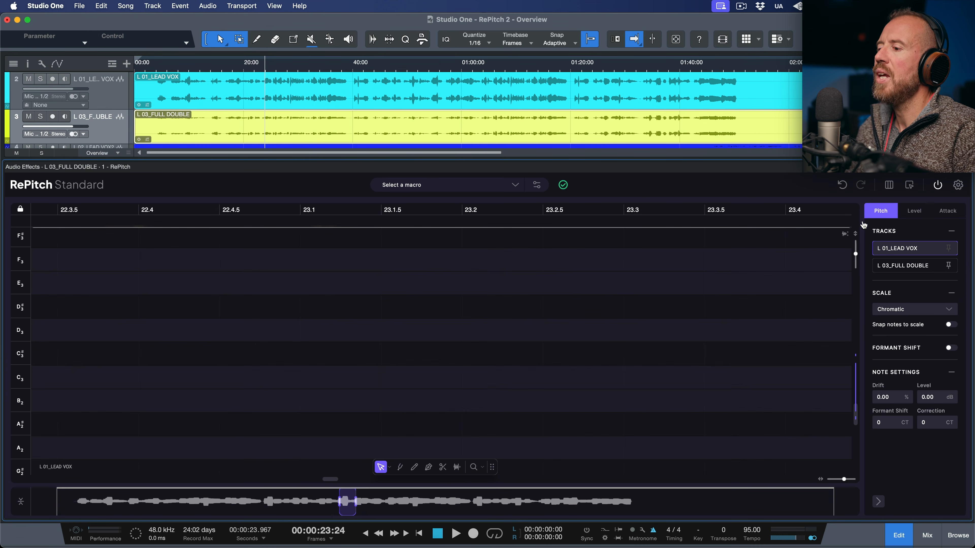
{"action": "left_click_drag", "start_coordinate": [355, 502], "coordinate": [402, 500]}
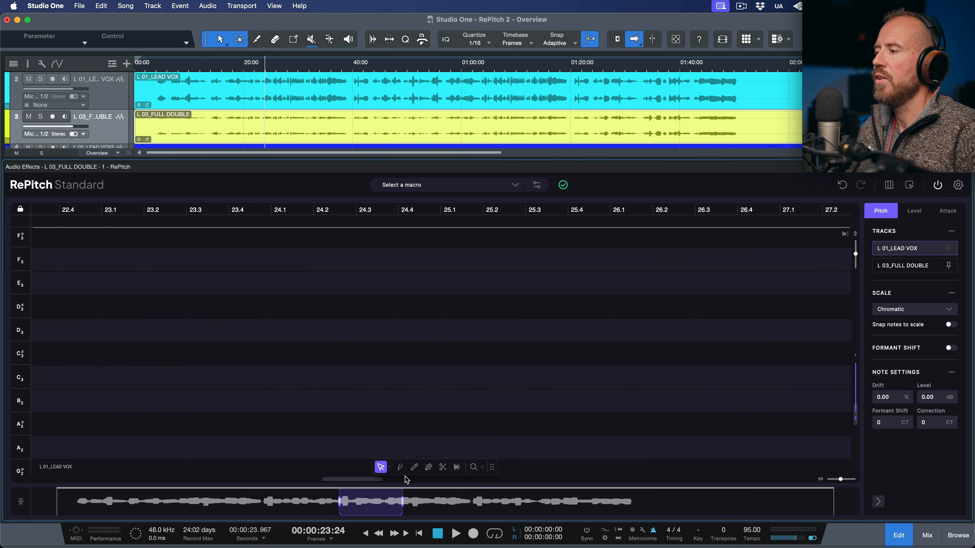
{"action": "scroll", "coordinate": [413, 316], "scroll_direction": "down", "scroll_amount": 8}
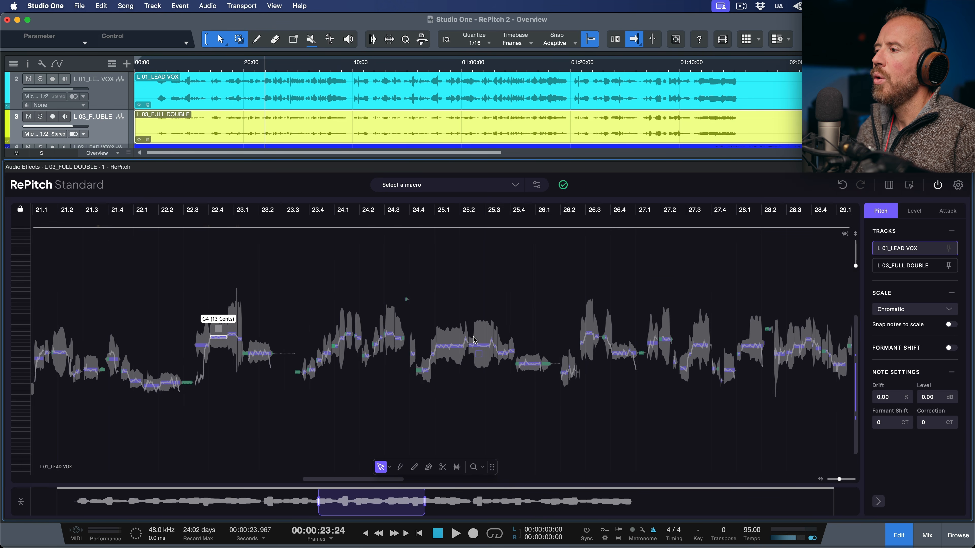
{"action": "scroll", "coordinate": [479, 387], "scroll_direction": "up", "scroll_amount": 4}
{"action": "scroll", "coordinate": [559, 401], "scroll_direction": "up", "scroll_amount": 8}
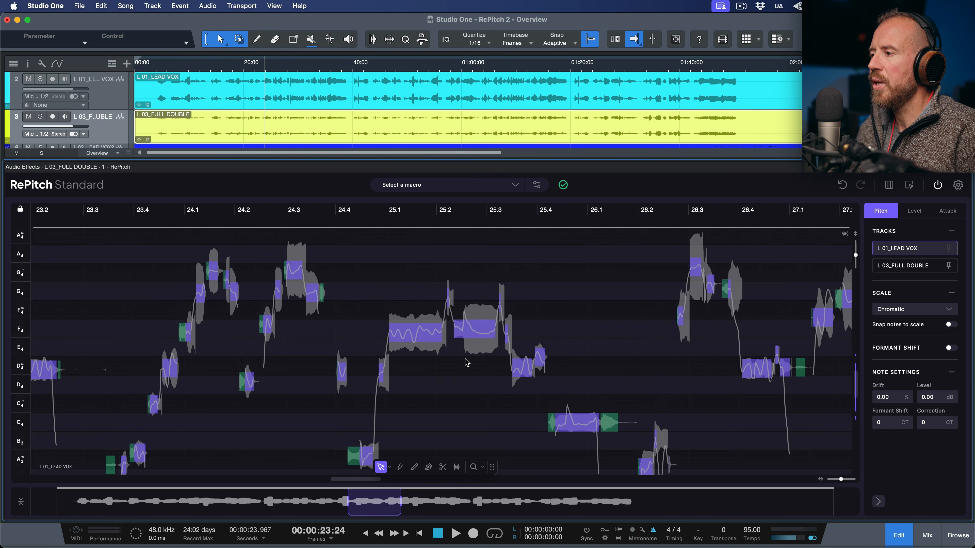
{"action": "scroll", "coordinate": [467, 357], "scroll_direction": "up", "scroll_amount": 3}
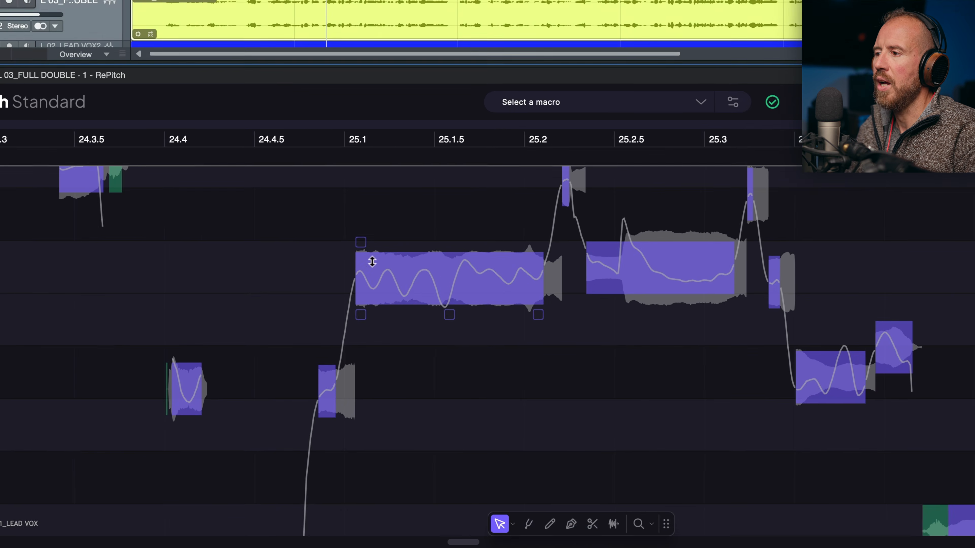
{"action": "left_click", "coordinate": [344, 310]}
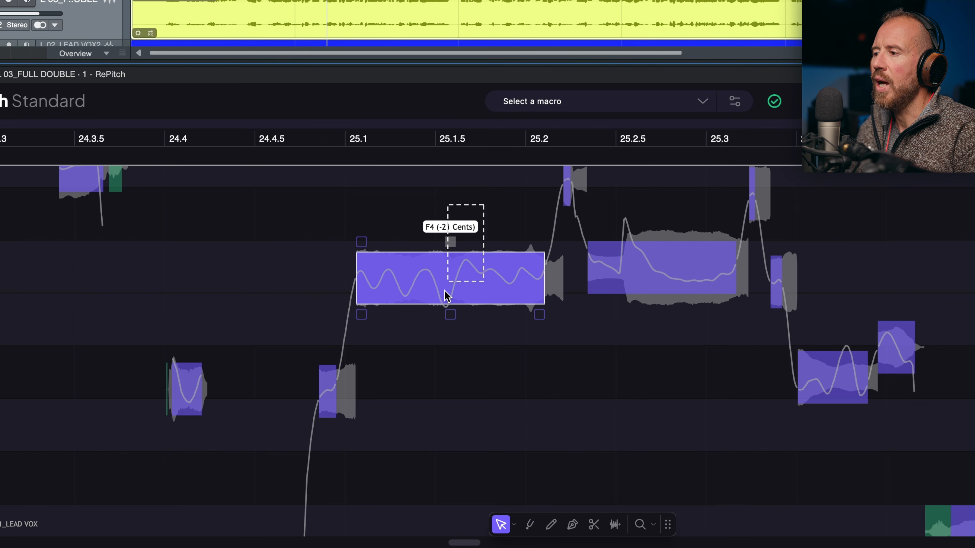
{"action": "left_click_drag", "start_coordinate": [452, 320], "coordinate": [454, 313]}
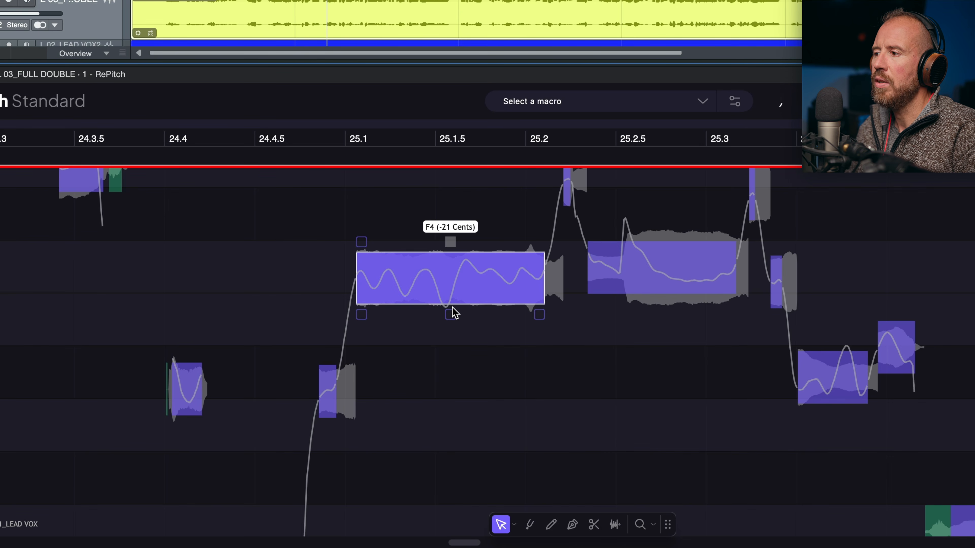
{"action": "left_click_drag", "start_coordinate": [451, 306], "coordinate": [451, 331]}
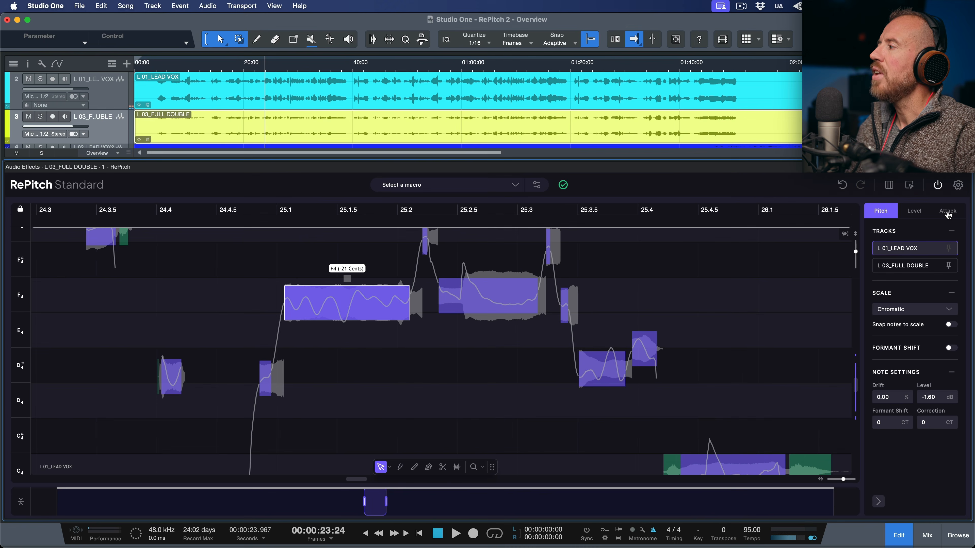
Show the lead vocal's attacks and play the phrase that starts just before 3.4
{"action": "left_click", "coordinate": [948, 212]}
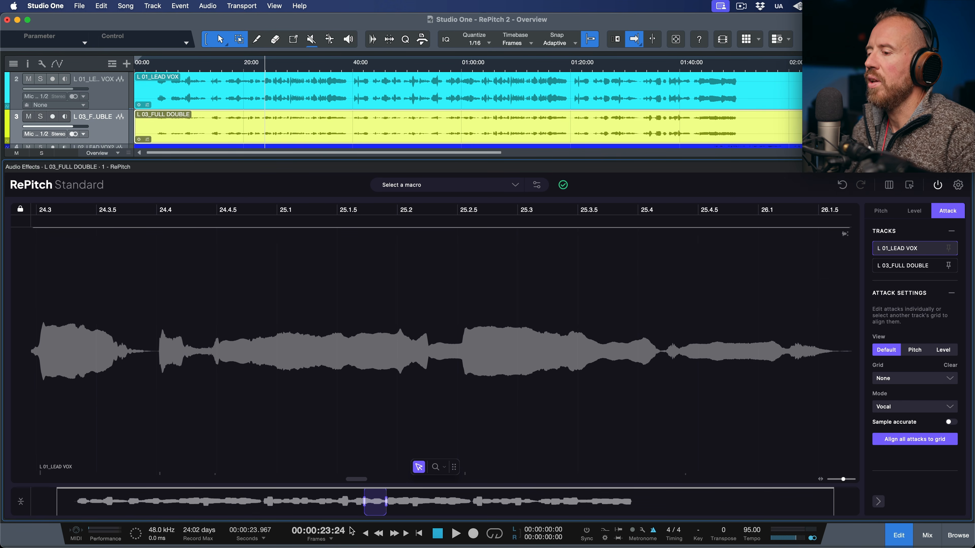
{"action": "left_click_drag", "start_coordinate": [364, 501], "coordinate": [73, 501]}
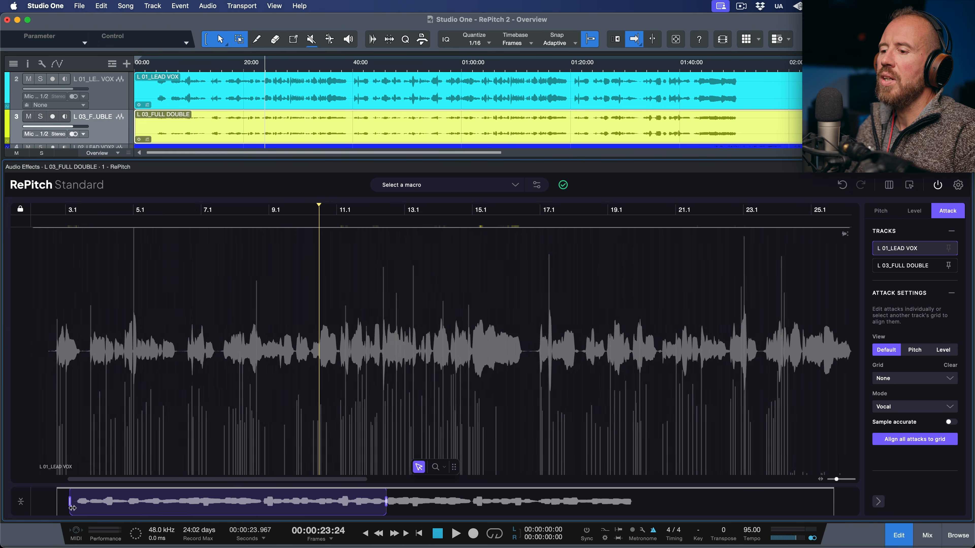
{"action": "left_click_drag", "start_coordinate": [386, 501], "coordinate": [174, 504]}
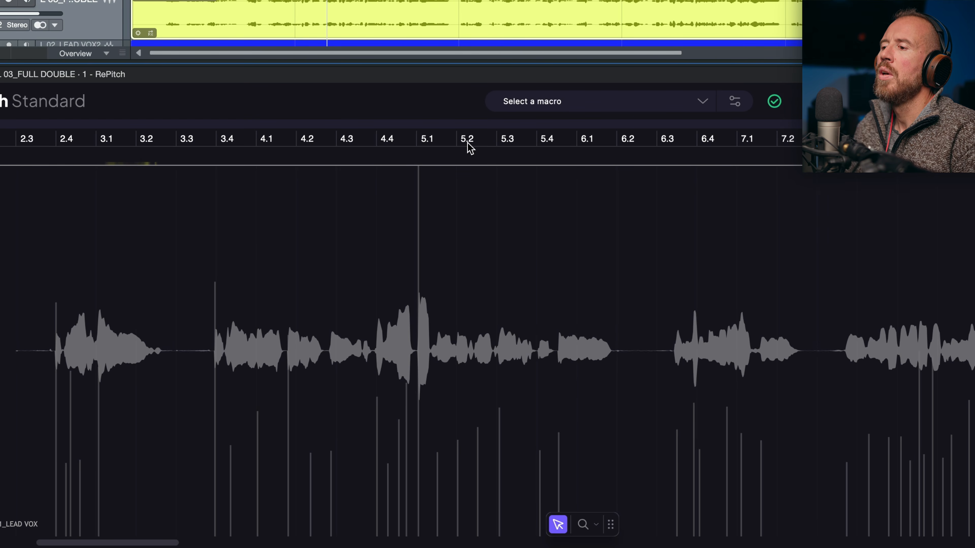
{"action": "left_click", "coordinate": [212, 143]}
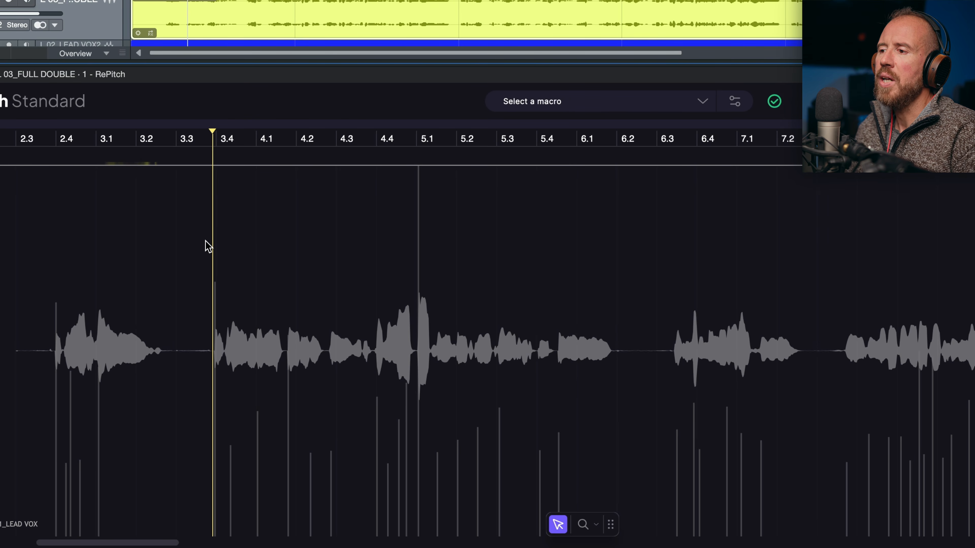
{"action": "key", "text": "space"}
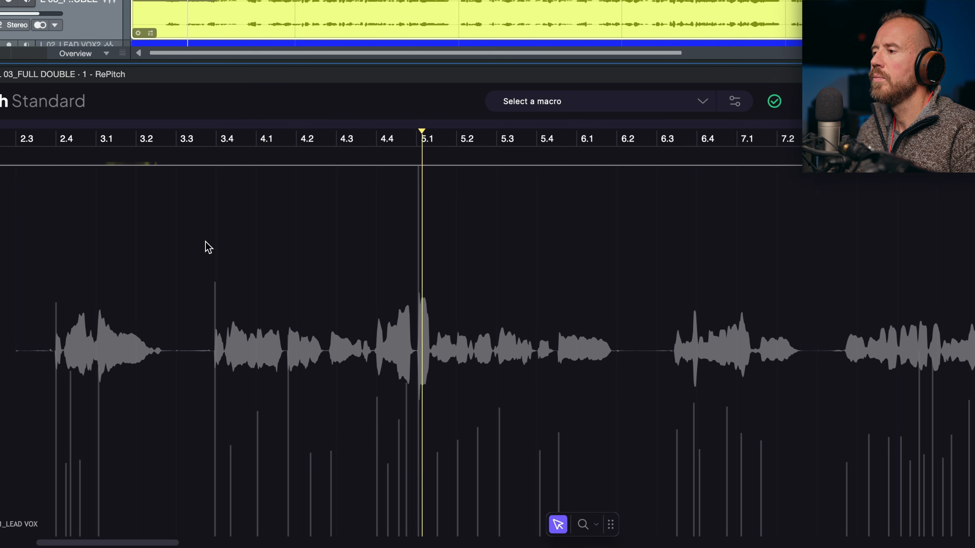
{"action": "key", "text": "space"}
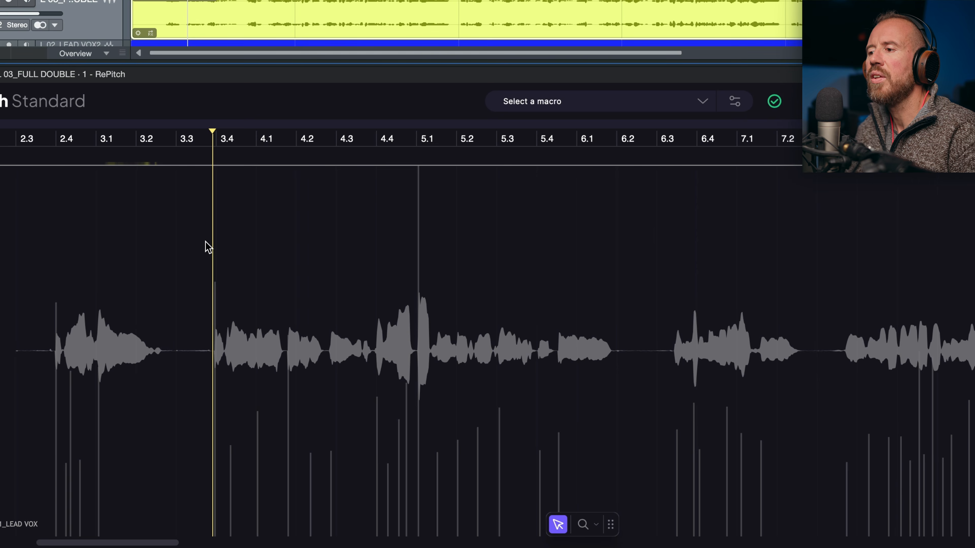
Select the lead vocal attacks from 3.4 to just before 5.1 and set the attack grid to Bar Beat
{"action": "scroll", "coordinate": [240, 287], "scroll_direction": "up", "scroll_amount": 5}
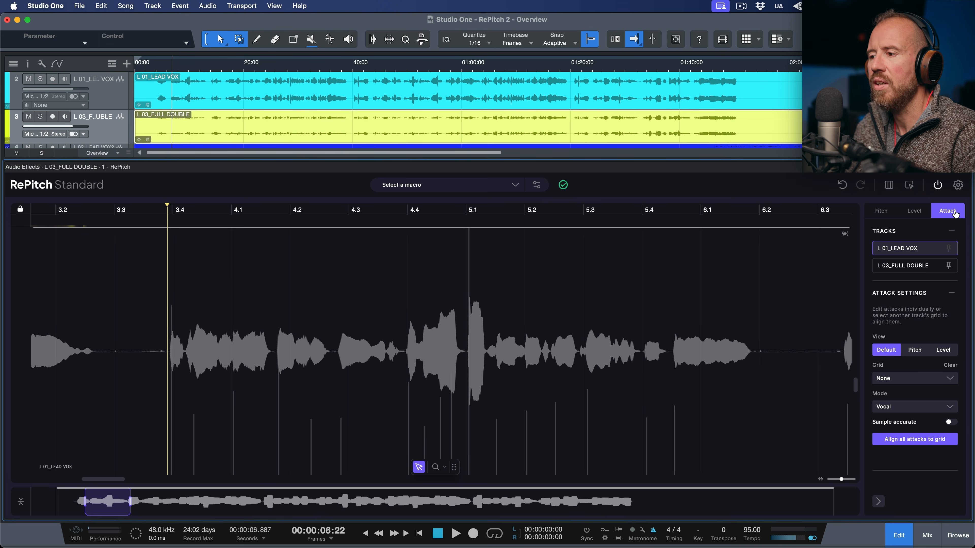
{"action": "left_click_drag", "start_coordinate": [152, 325], "coordinate": [454, 468]}
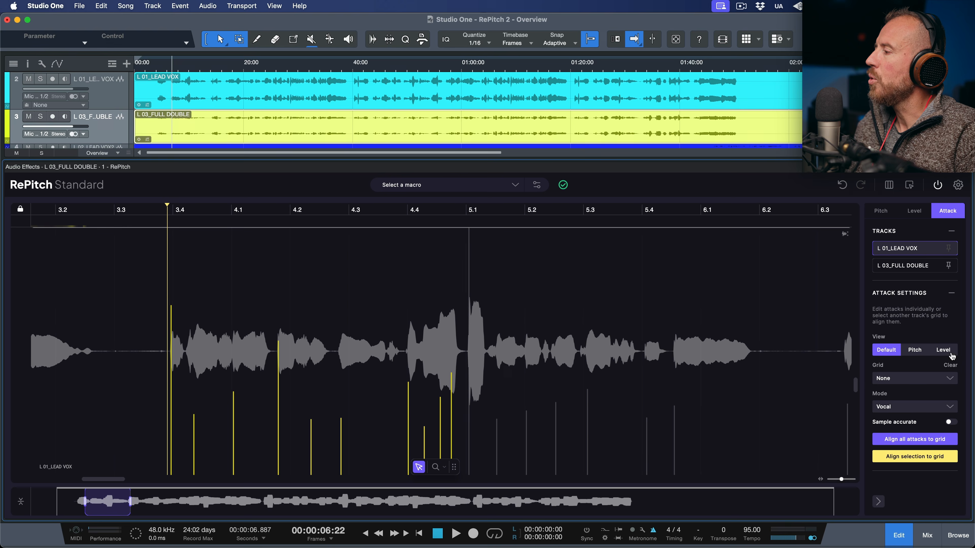
{"action": "left_click", "coordinate": [950, 379]}
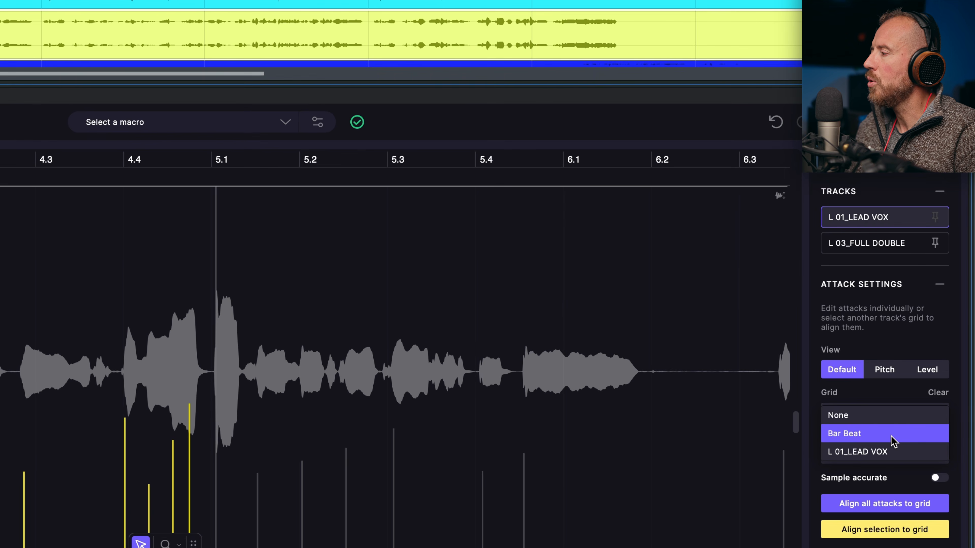
{"action": "left_click", "coordinate": [891, 433]}
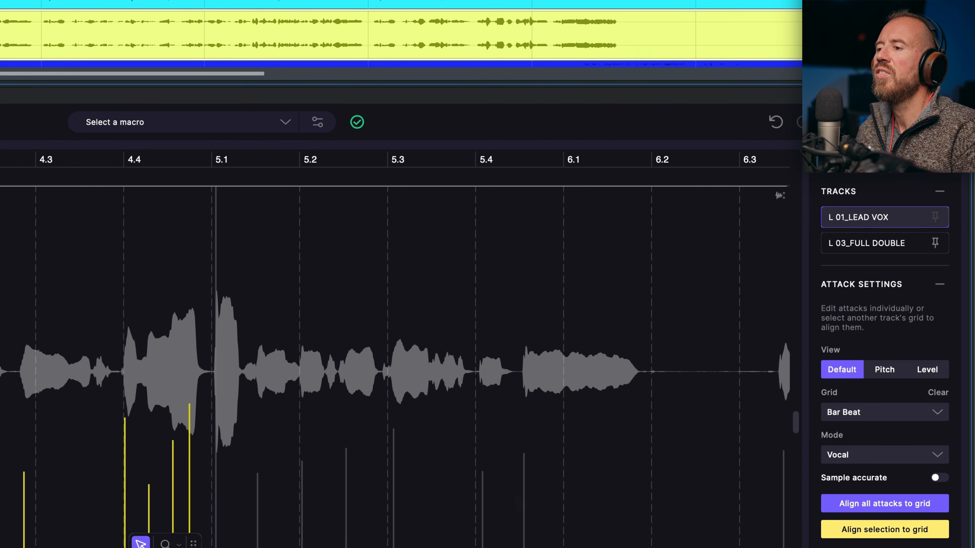
Play the phrase from just before 3.4, stop playback and align the selected attacks to the grid
{"action": "double_click", "coordinate": [163, 293]}
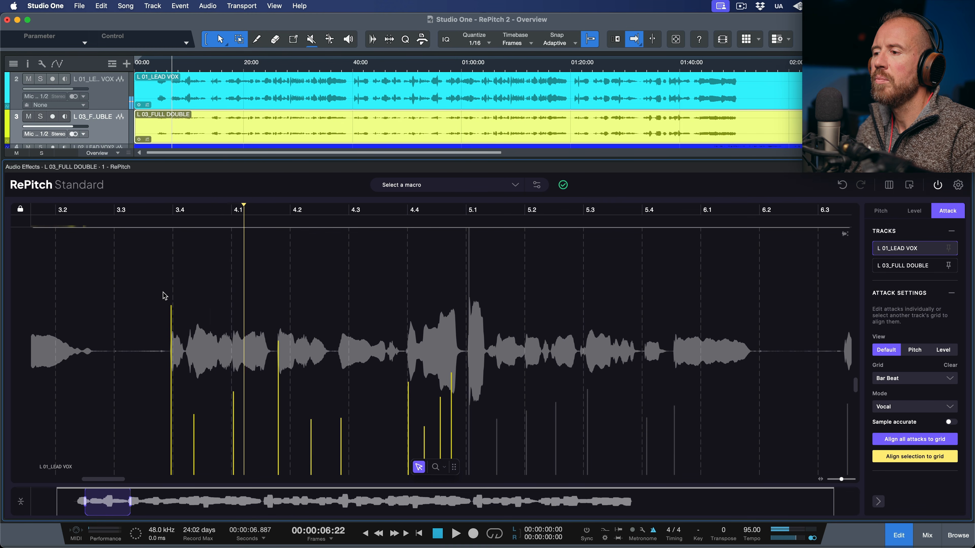
{"action": "key", "text": "space"}
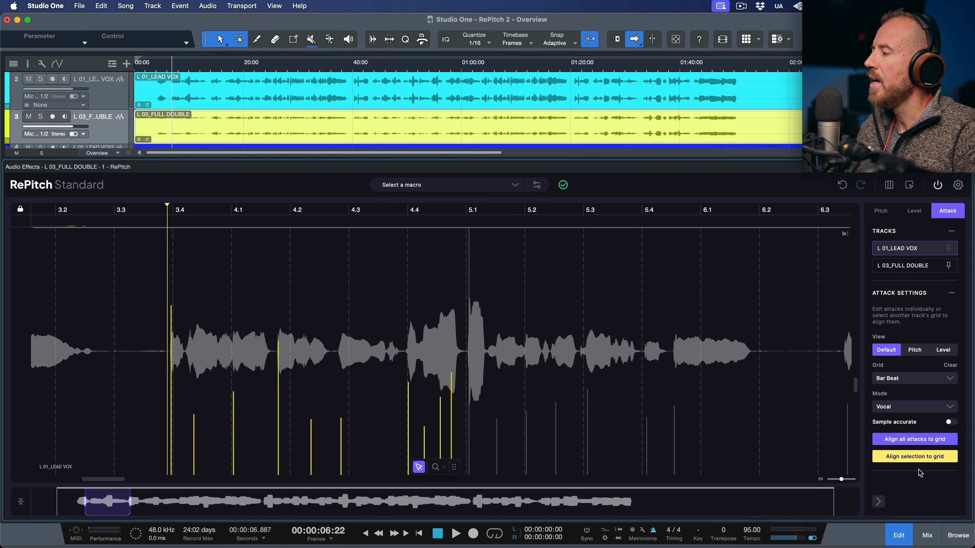
{"action": "left_click", "coordinate": [915, 457]}
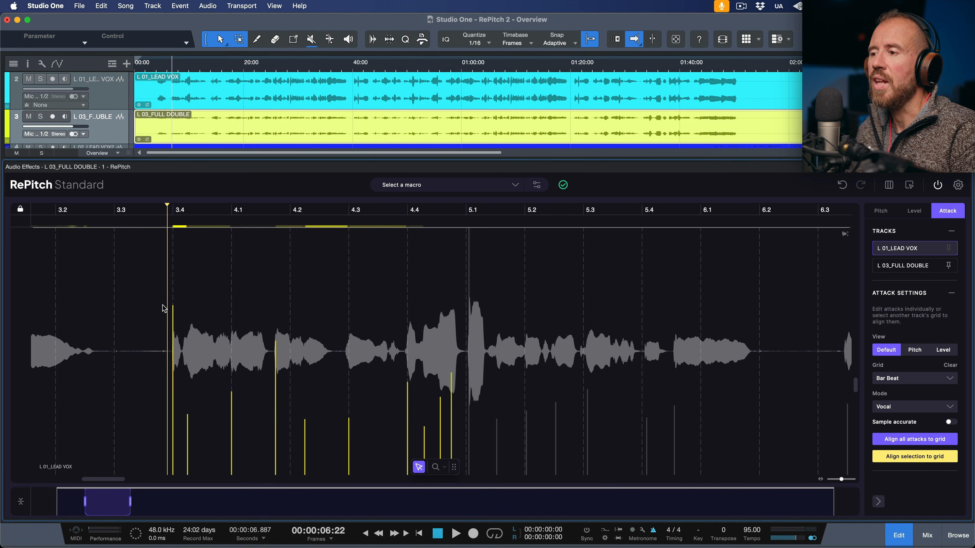
Compare the aligned phrase from 3.4 with the original by playing it with RePitch active, bypassed and active again
{"action": "key", "text": "space"}
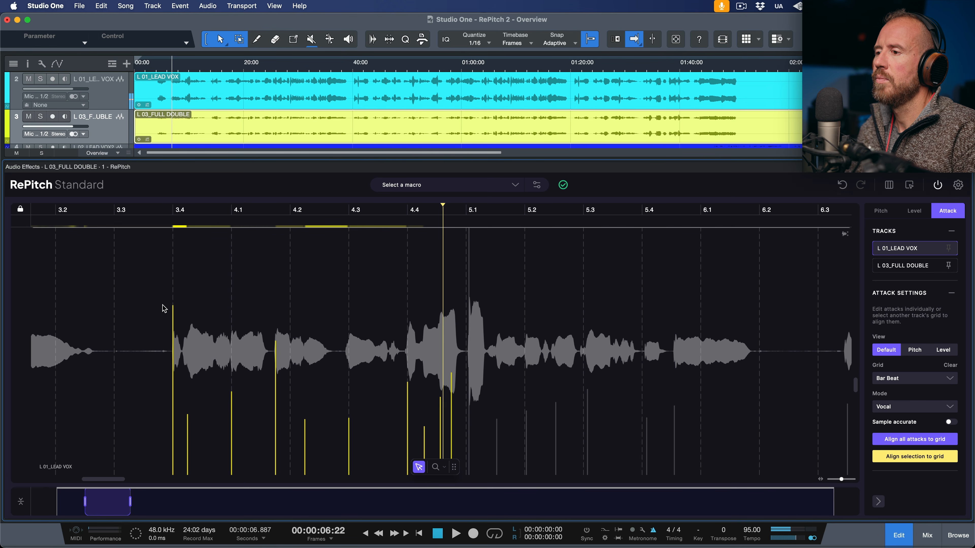
{"action": "key", "text": "space"}
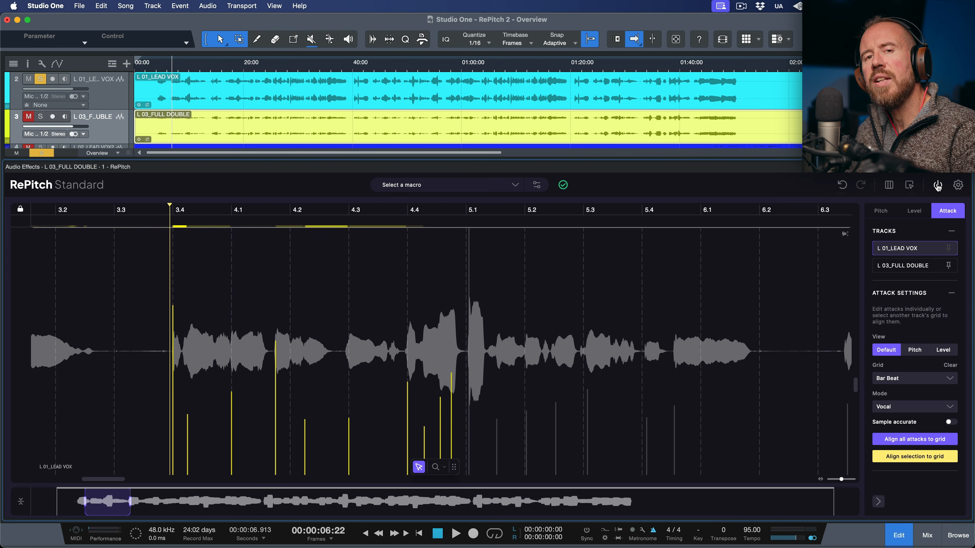
{"action": "left_click", "coordinate": [937, 186]}
{"action": "key", "text": "space"}
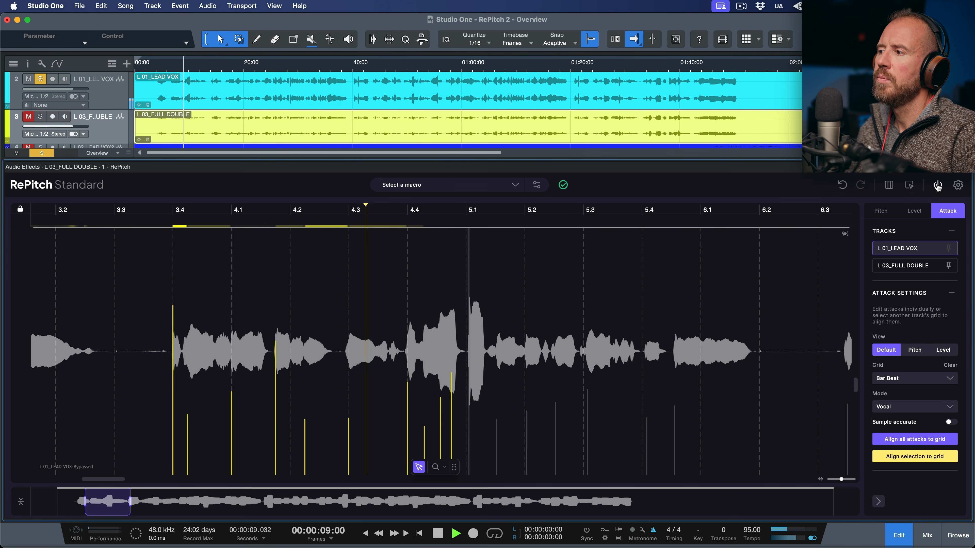
{"action": "key", "text": "space"}
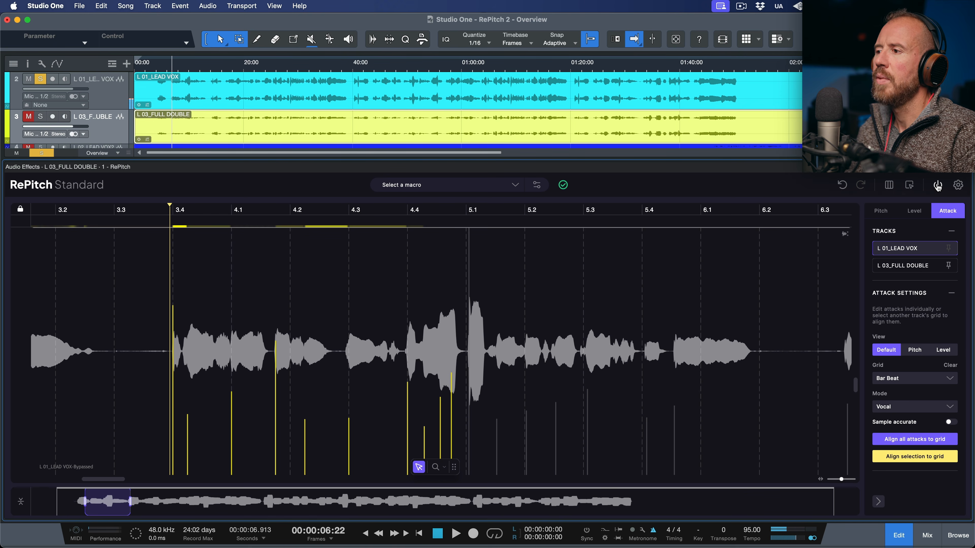
{"action": "left_click", "coordinate": [937, 186]}
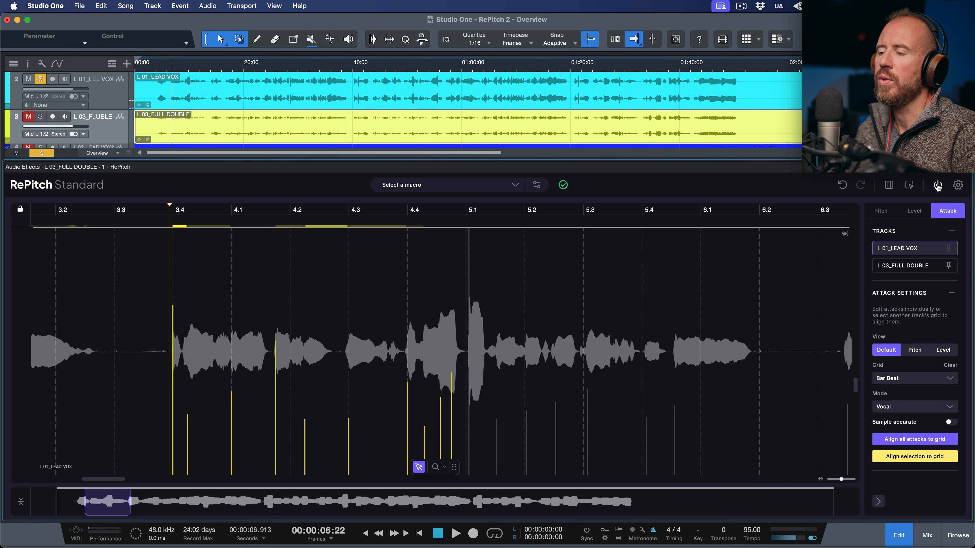
{"action": "key", "text": "space"}
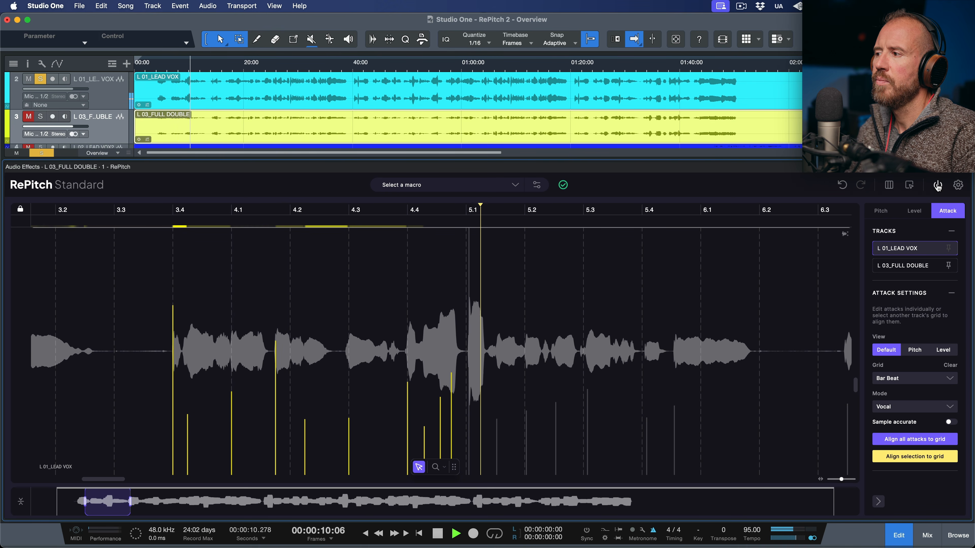
{"action": "key", "text": "space"}
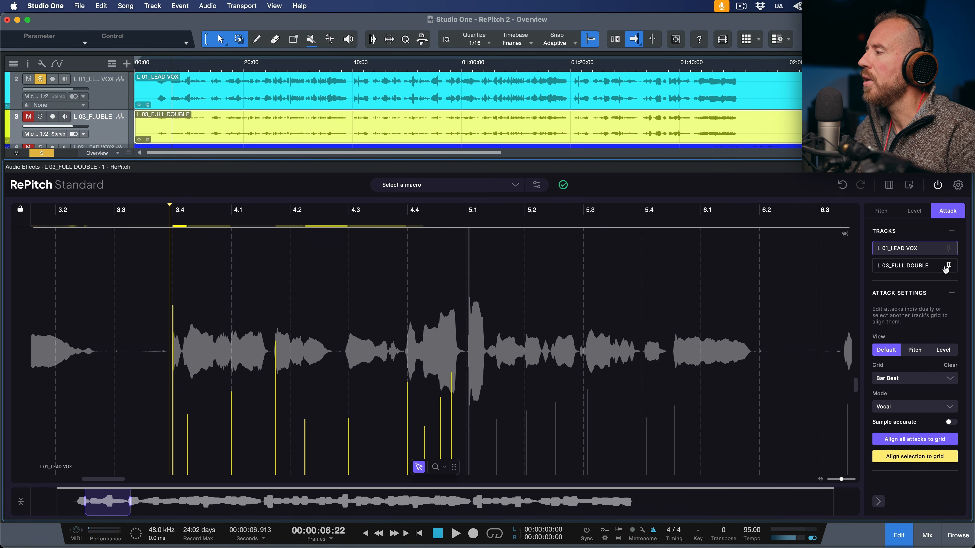
Open the grid choices for aligning the attacks
{"action": "left_click", "coordinate": [947, 380]}
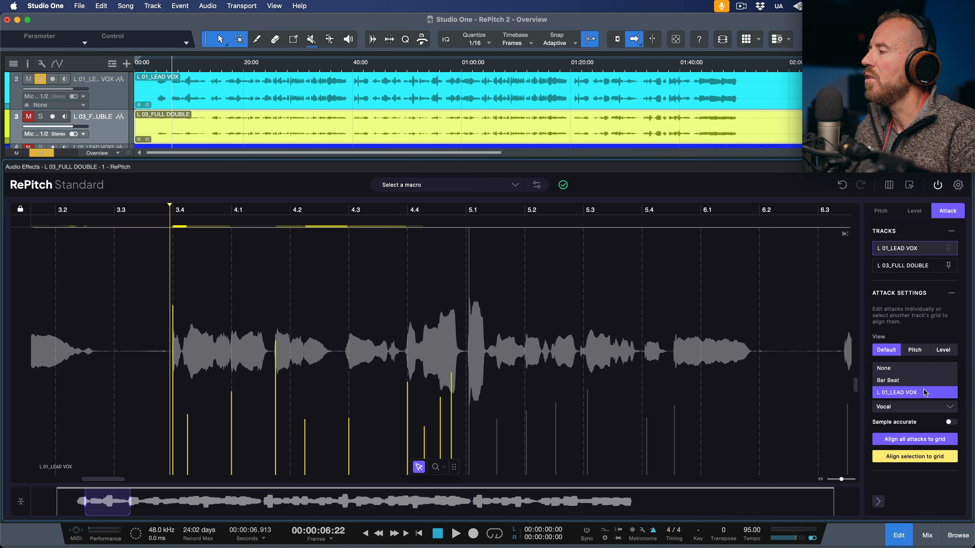